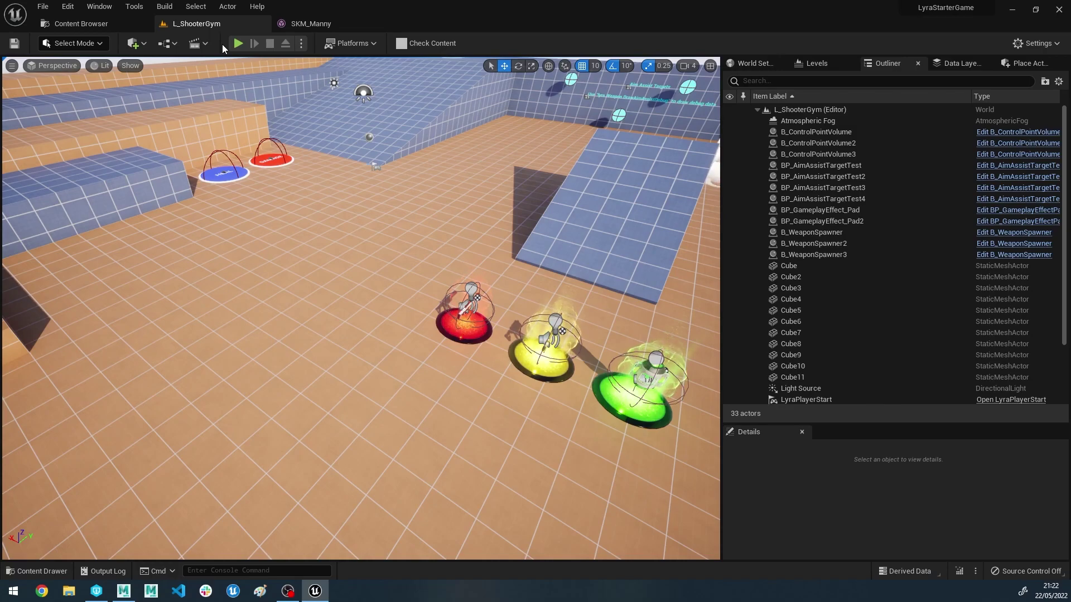
Play-test the L_ShooterGym level and run the character around the area
{"action": "left_click", "coordinate": [237, 43]}
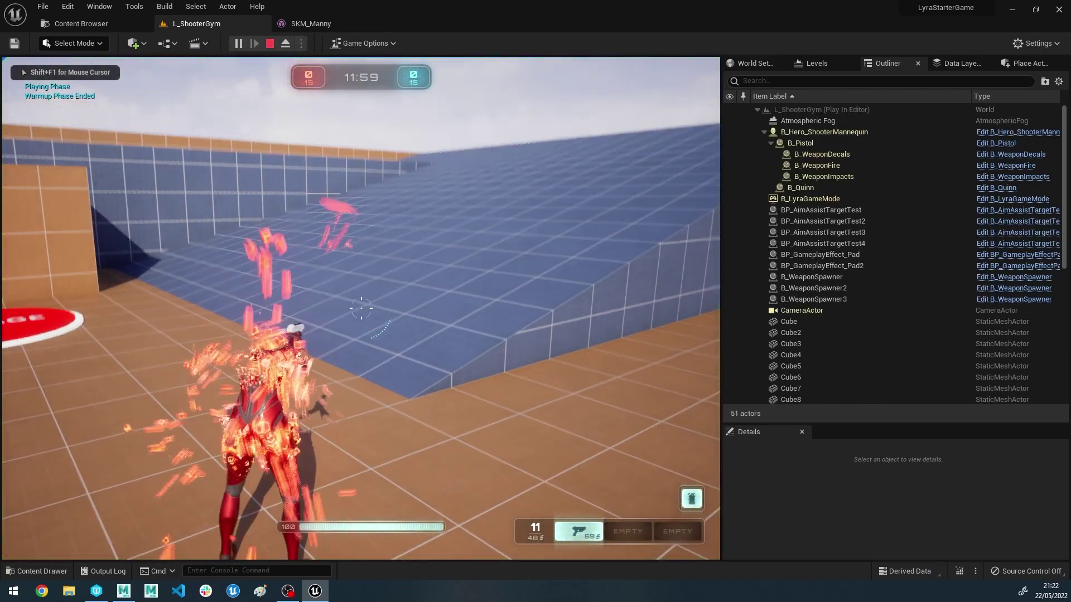
{"action": "key", "text": "w"}
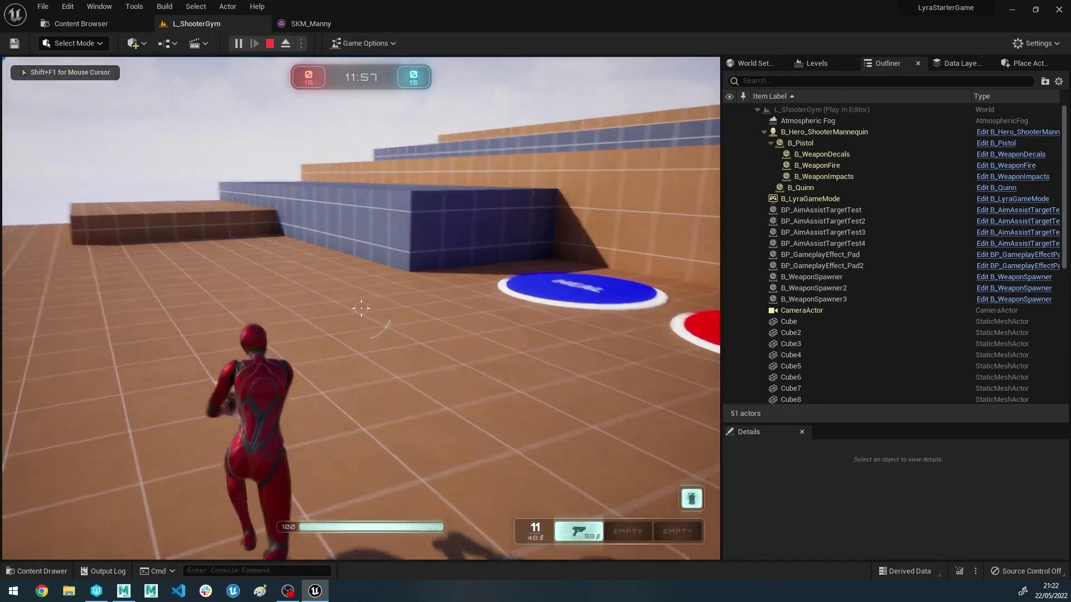
{"action": "key", "text": "w"}
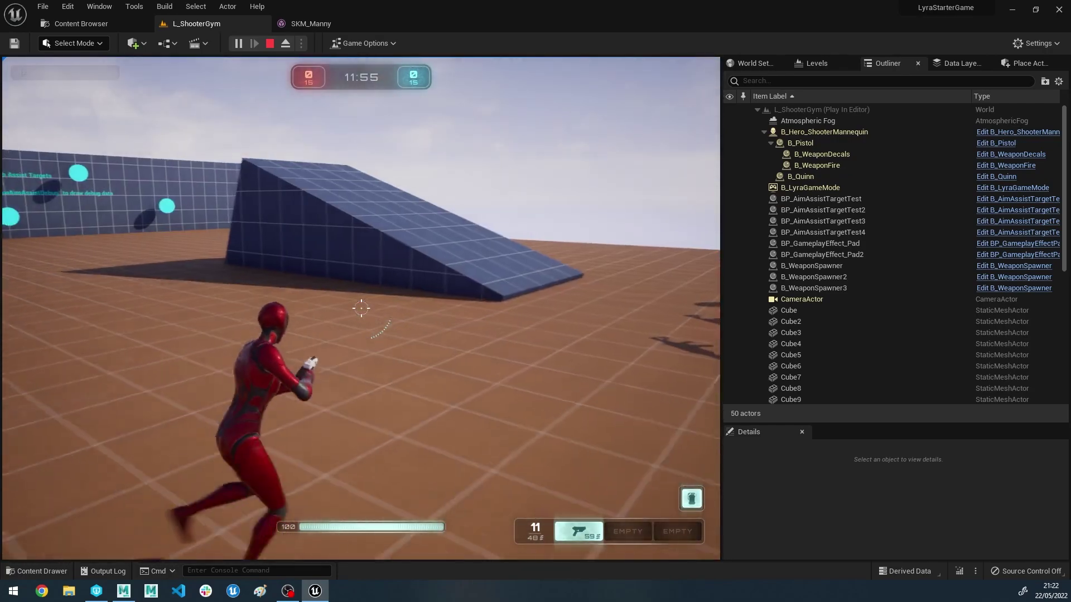
{"action": "key", "text": "w"}
{"action": "key", "text": "shift"}
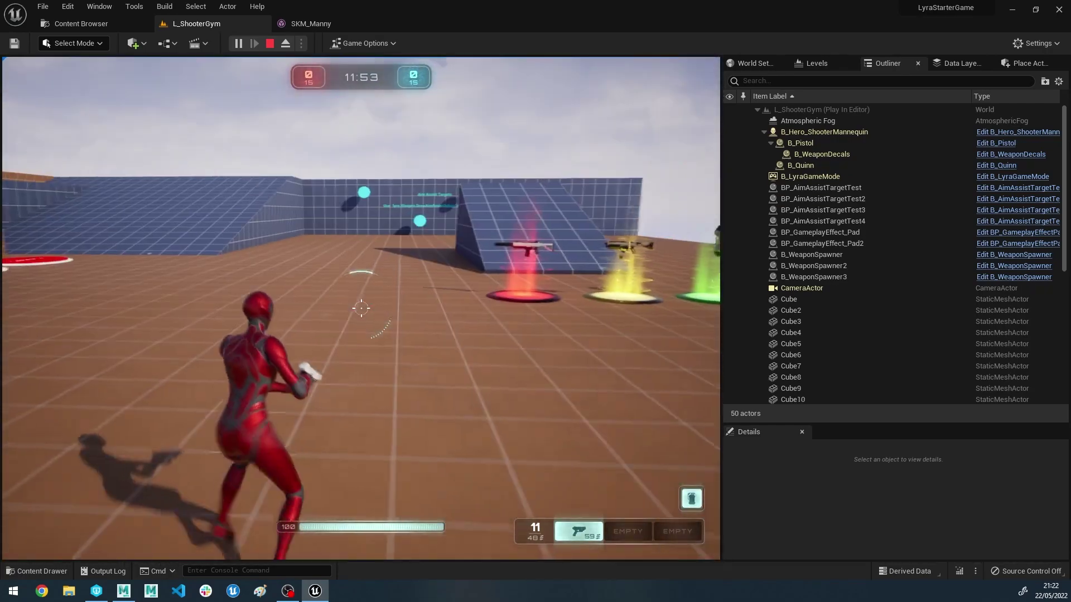
{"action": "key", "text": "s"}
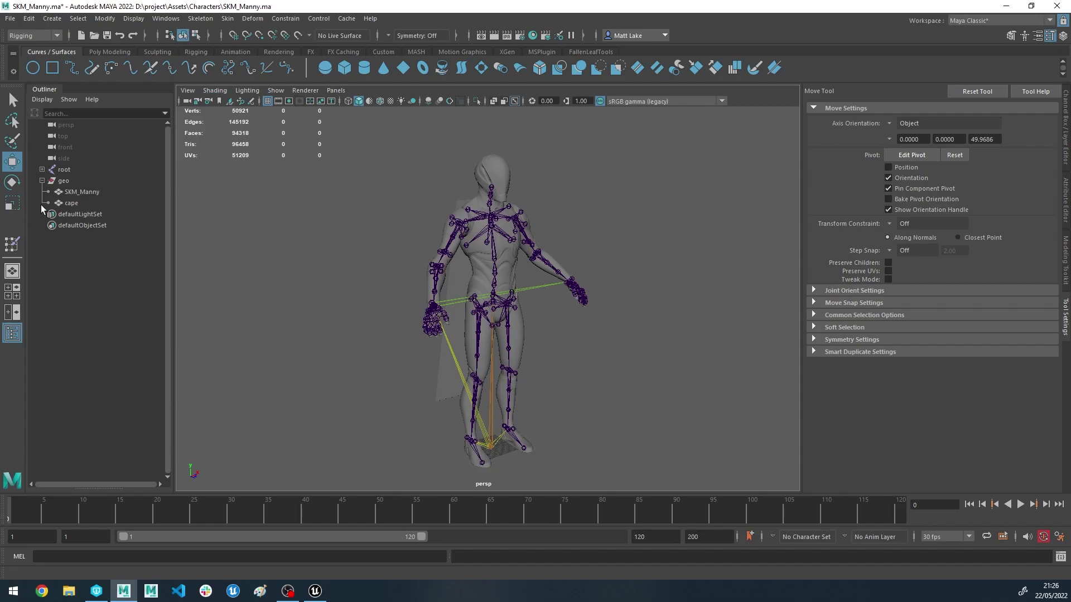
In Maya, bind the cape mesh to the skeleton under the root joint
{"action": "left_click", "coordinate": [71, 204]}
{"action": "left_click_drag", "start_coordinate": [299, 255], "coordinate": [557, 280], "text": "alt"}
{"action": "scroll", "coordinate": [623, 242], "scroll_direction": "up", "scroll_amount": 4}
{"action": "left_click_drag", "start_coordinate": [645, 243], "coordinate": [599, 212], "text": "alt"}
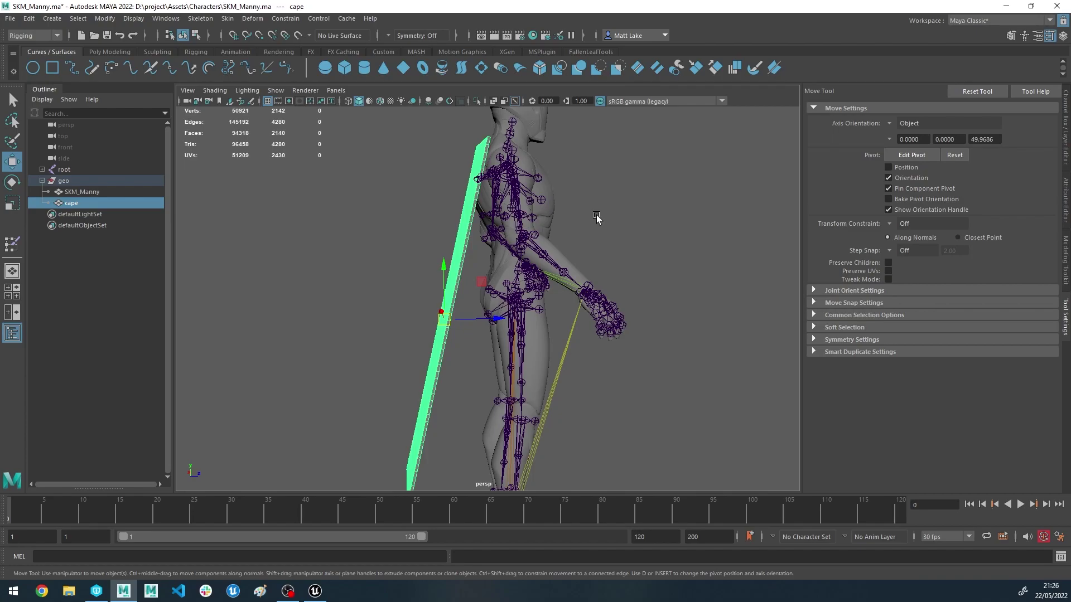
{"action": "left_click_drag", "start_coordinate": [646, 228], "coordinate": [591, 243], "text": "alt"}
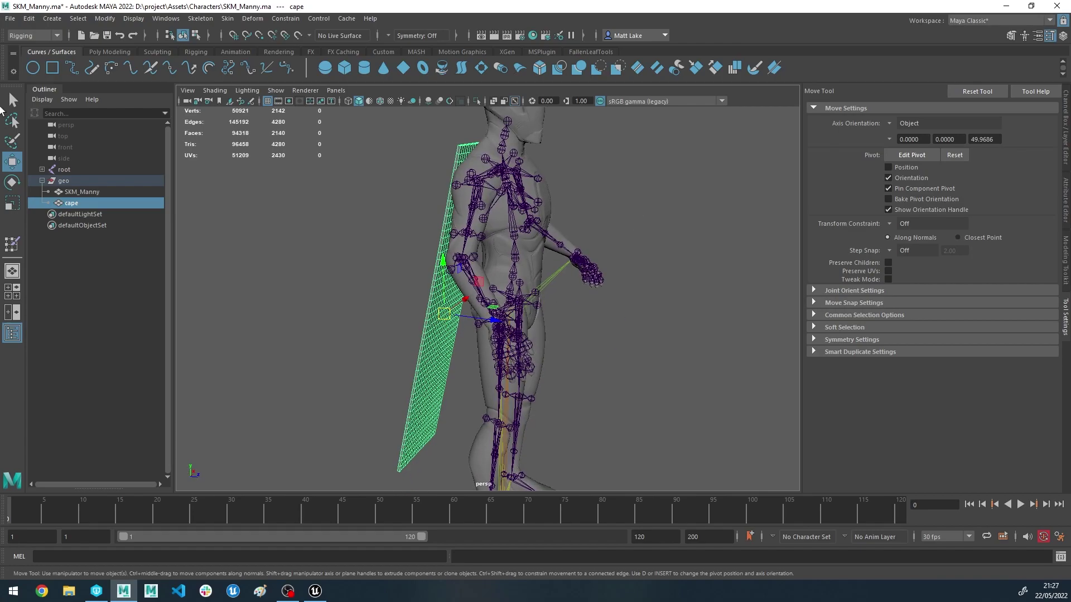
{"action": "left_click", "coordinate": [68, 171], "text": "ctrl"}
{"action": "left_click", "coordinate": [228, 19]}
{"action": "left_click", "coordinate": [246, 46]}
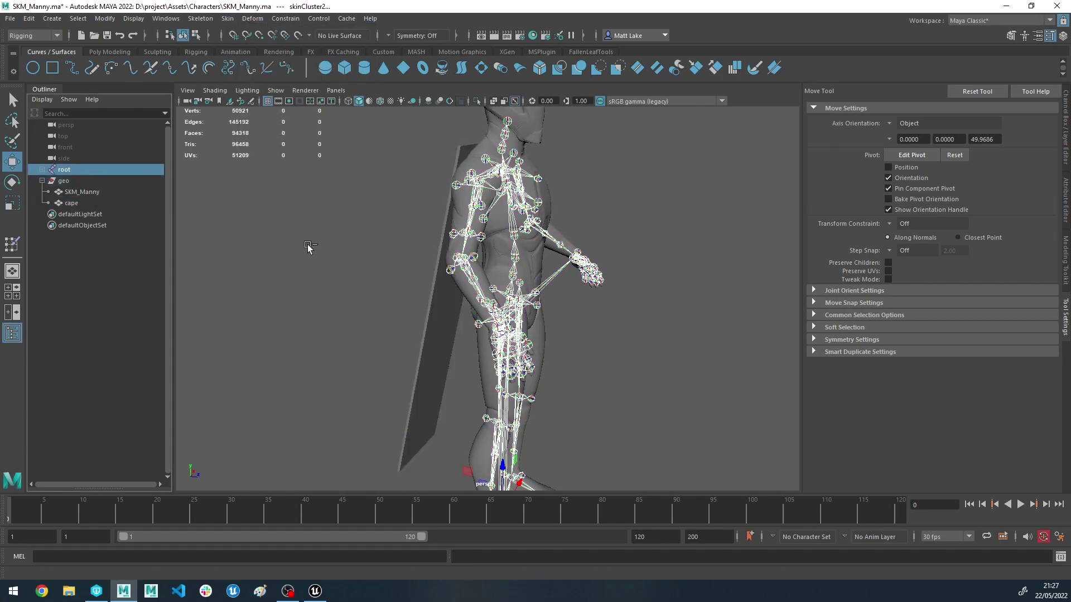
Copy the skin weights from the SKM_Manny body mesh to the cape
{"action": "left_click", "coordinate": [507, 252]}
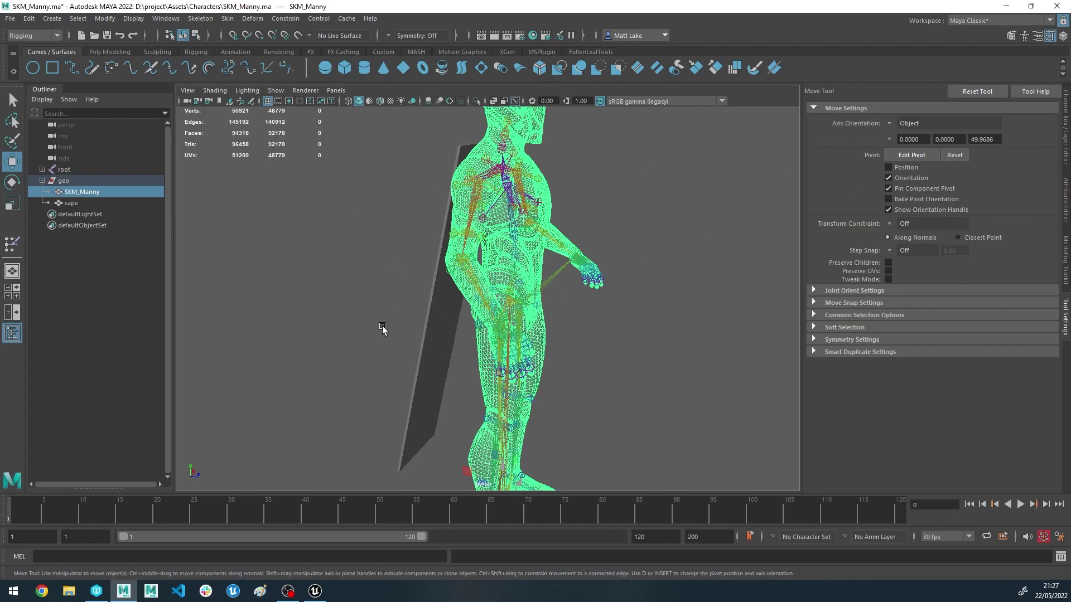
{"action": "left_click", "coordinate": [435, 339], "text": "shift"}
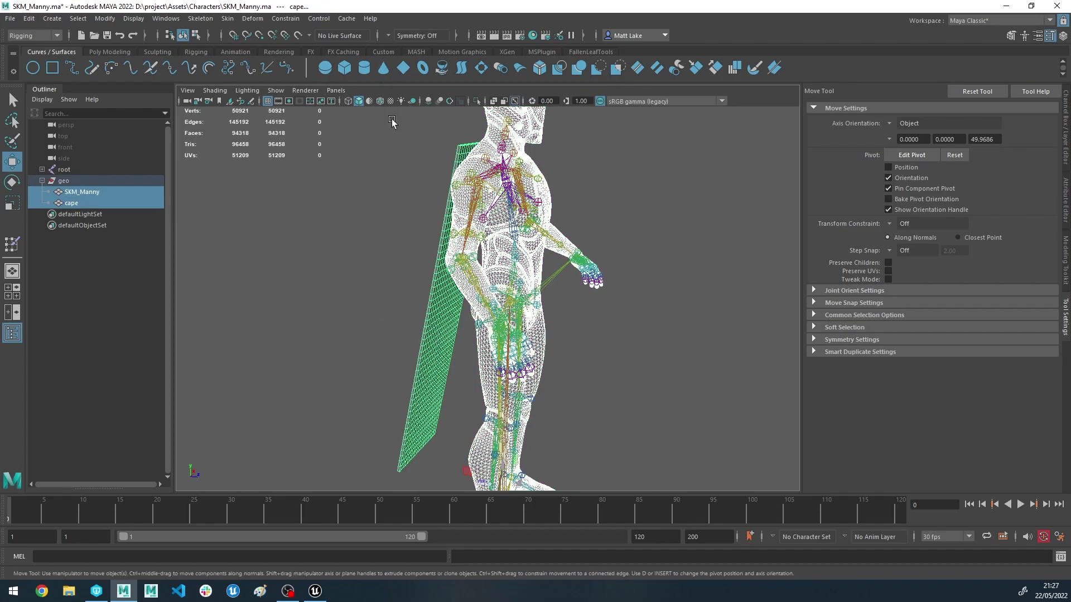
{"action": "left_click", "coordinate": [227, 18]}
{"action": "left_click", "coordinate": [266, 122]}
Remove the unused skin influences from the cape
{"action": "left_click", "coordinate": [85, 201]}
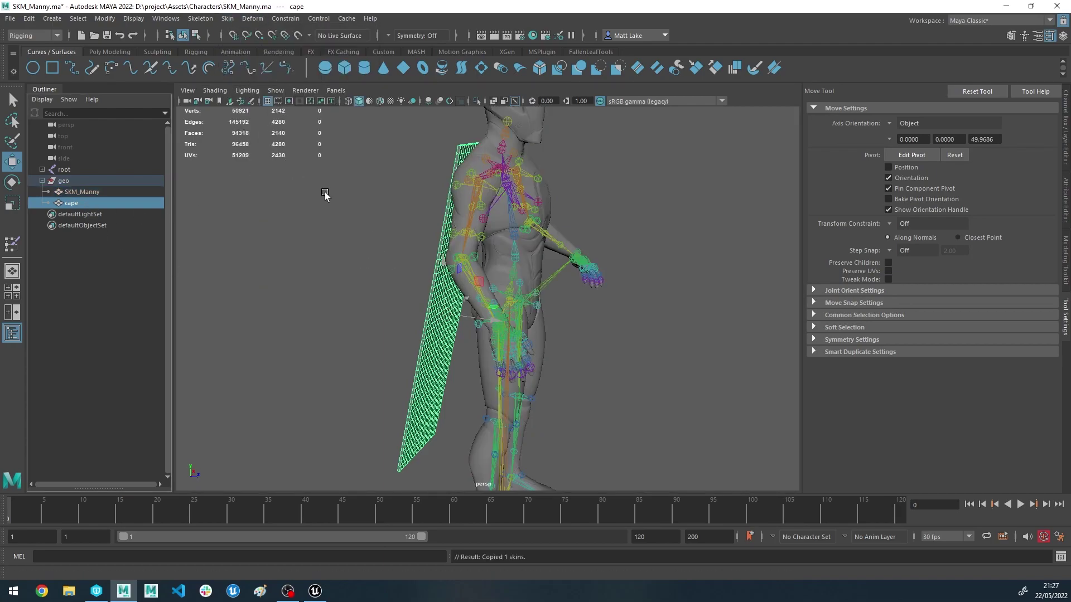
{"action": "left_click", "coordinate": [227, 18]}
{"action": "mouse_move", "coordinate": [254, 285]}
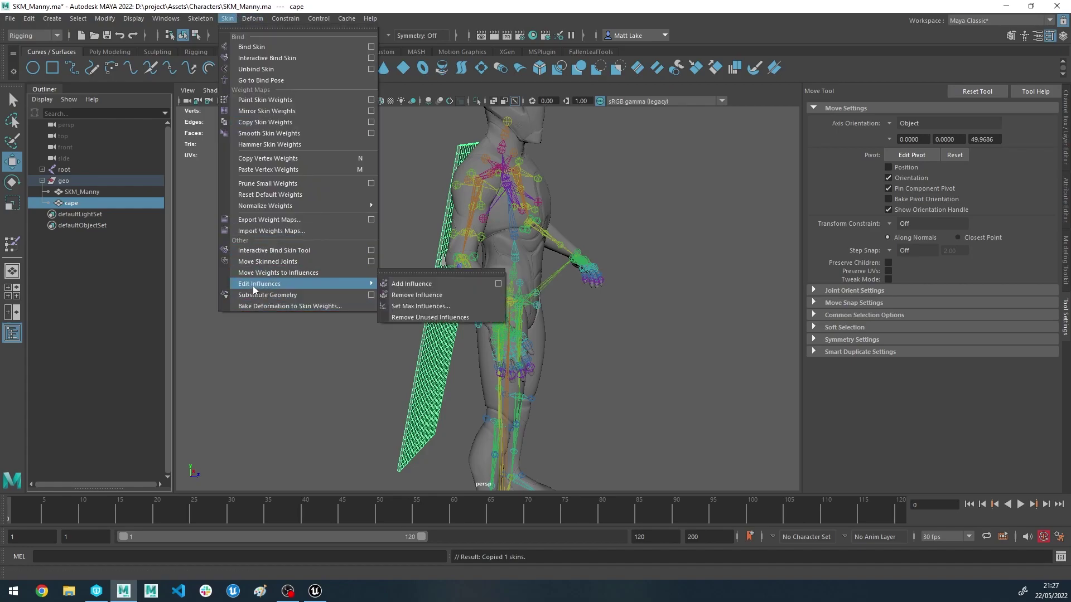
{"action": "left_click", "coordinate": [429, 317]}
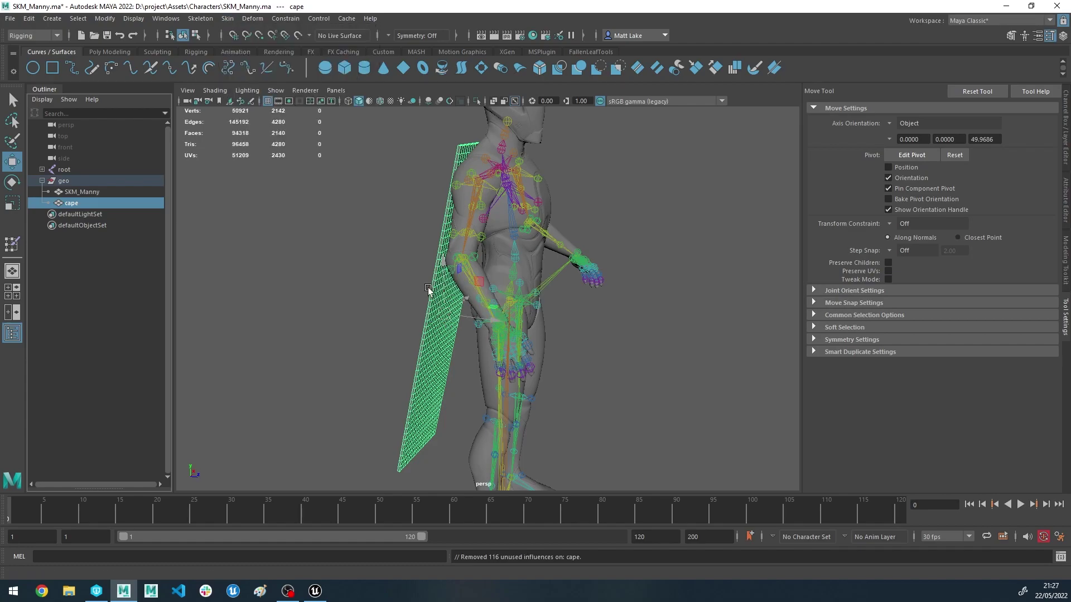
Inspect the cape's weights with the Paint Skin Weights tool, checking thigh and spine_03 influences
{"action": "right_click_drag", "start_coordinate": [430, 282], "coordinate": [406, 274]}
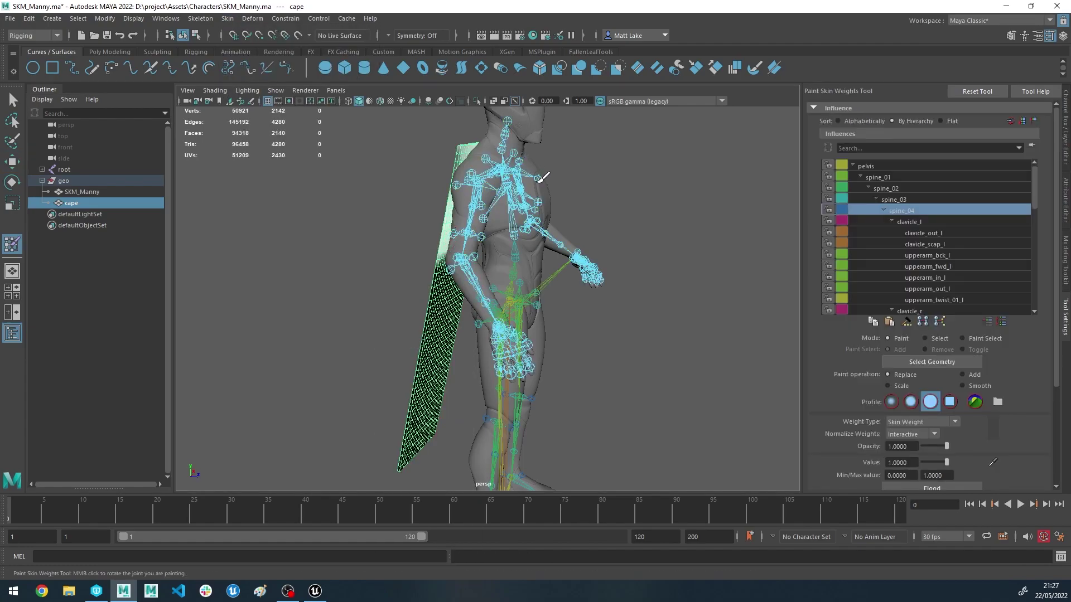
{"action": "left_click_drag", "start_coordinate": [1034, 177], "coordinate": [976, 306]}
{"action": "left_click", "coordinate": [973, 305]}
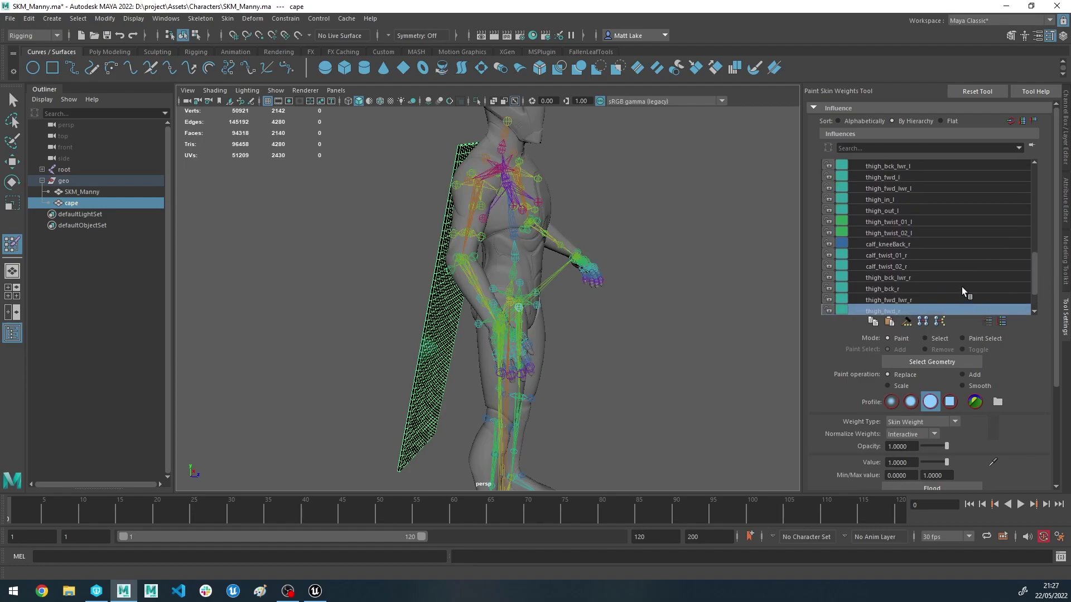
{"action": "scroll", "coordinate": [961, 287], "scroll_direction": "up", "scroll_amount": 9}
{"action": "scroll", "coordinate": [942, 185], "scroll_direction": "down", "scroll_amount": 1}
{"action": "left_click", "coordinate": [942, 186]}
{"action": "left_click_drag", "start_coordinate": [605, 237], "coordinate": [643, 249], "text": "alt"}
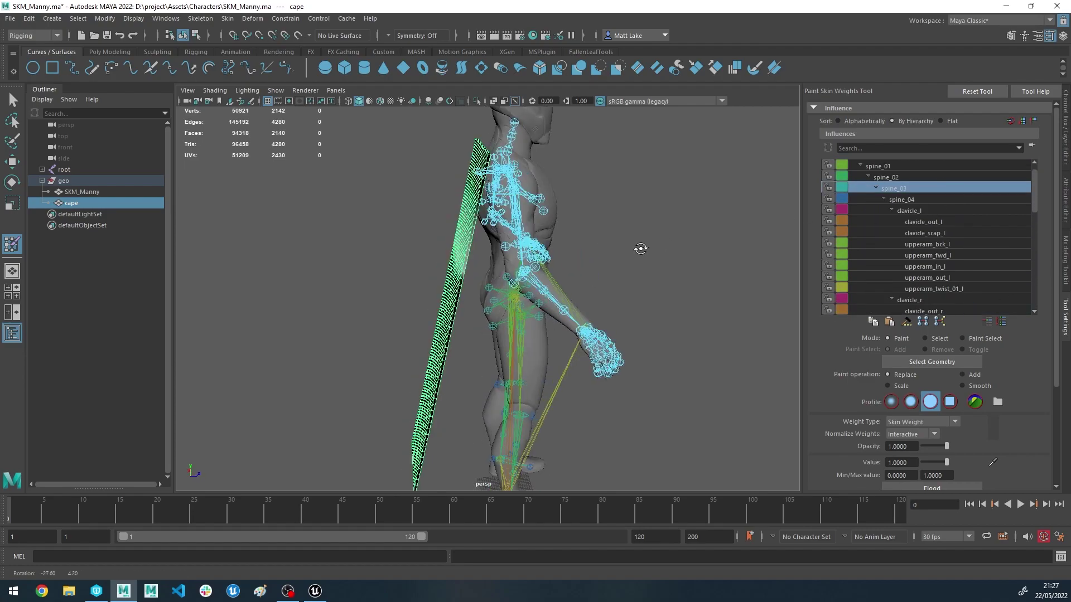
Rotate both clavicle joints together to test the cape's deformation, and undo the rotation
{"action": "key", "text": "w"}
{"action": "left_click_drag", "start_coordinate": [518, 192], "coordinate": [559, 204], "text": "alt"}
{"action": "middle_click_drag", "start_coordinate": [559, 205], "coordinate": [559, 219], "text": "alt"}
{"action": "left_click", "coordinate": [527, 218]}
{"action": "key", "text": "f"}
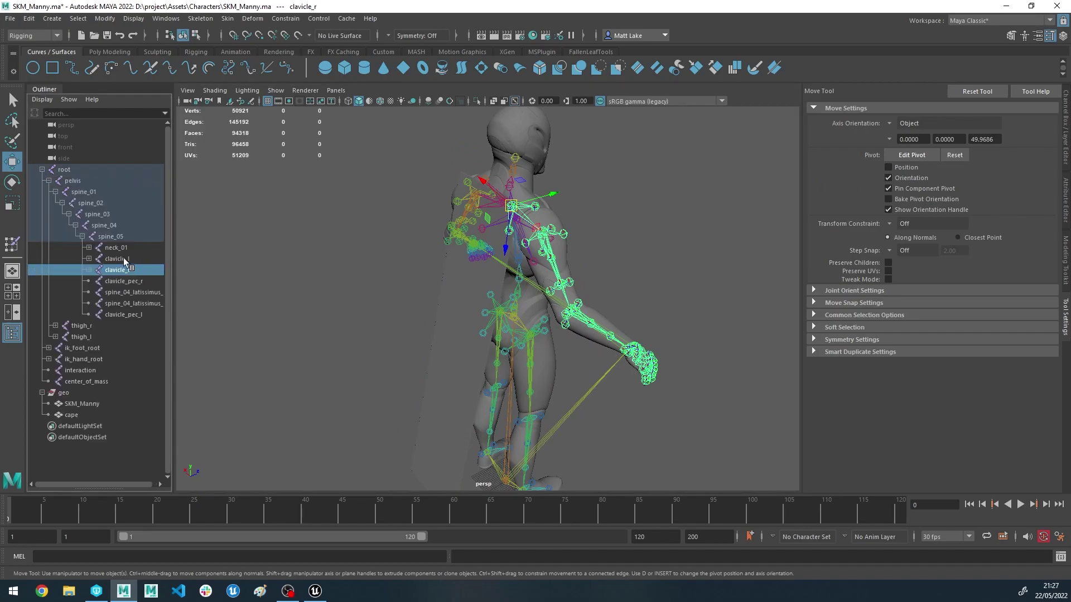
{"action": "left_click", "coordinate": [124, 259], "text": "ctrl"}
{"action": "left_click_drag", "start_coordinate": [385, 223], "coordinate": [487, 274], "text": "alt"}
{"action": "key", "text": "e"}
{"action": "left_click_drag", "start_coordinate": [529, 214], "coordinate": [508, 207]}
{"action": "key", "text": "ctrl+z"}
Display wireframe over the shaded body and cape and clear the joint selection
{"action": "left_click", "coordinate": [381, 102]}
{"action": "left_click_drag", "start_coordinate": [532, 262], "coordinate": [493, 215], "text": "alt"}
{"action": "mouse_move", "coordinate": [494, 215]}
{"action": "left_mouse_down"}
{"action": "mouse_move", "coordinate": [481, 231]}
{"action": "mouse_move", "coordinate": [461, 227]}
{"action": "mouse_move", "coordinate": [471, 221]}
{"action": "left_mouse_up"}
{"action": "left_click", "coordinate": [486, 225]}
{"action": "left_click_drag", "start_coordinate": [472, 221], "coordinate": [449, 218], "text": "alt"}
{"action": "left_click", "coordinate": [592, 380]}
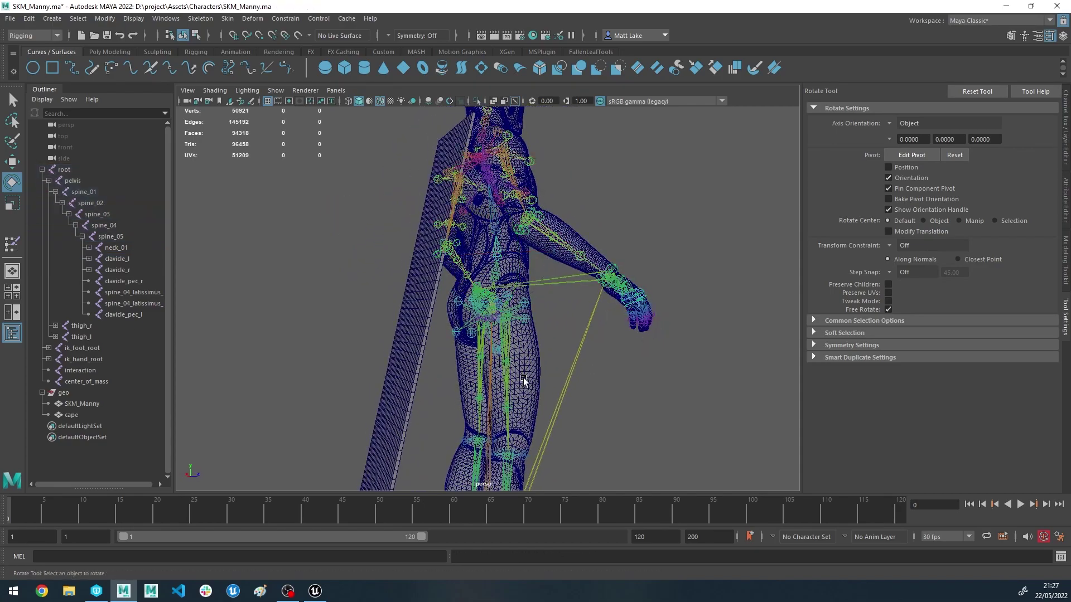
Rotate the thigh_r joint to test how the cape follows the leg, and undo the rotation
{"action": "left_click", "coordinate": [521, 379]}
{"action": "scroll", "coordinate": [518, 368], "scroll_direction": "down", "scroll_amount": 5}
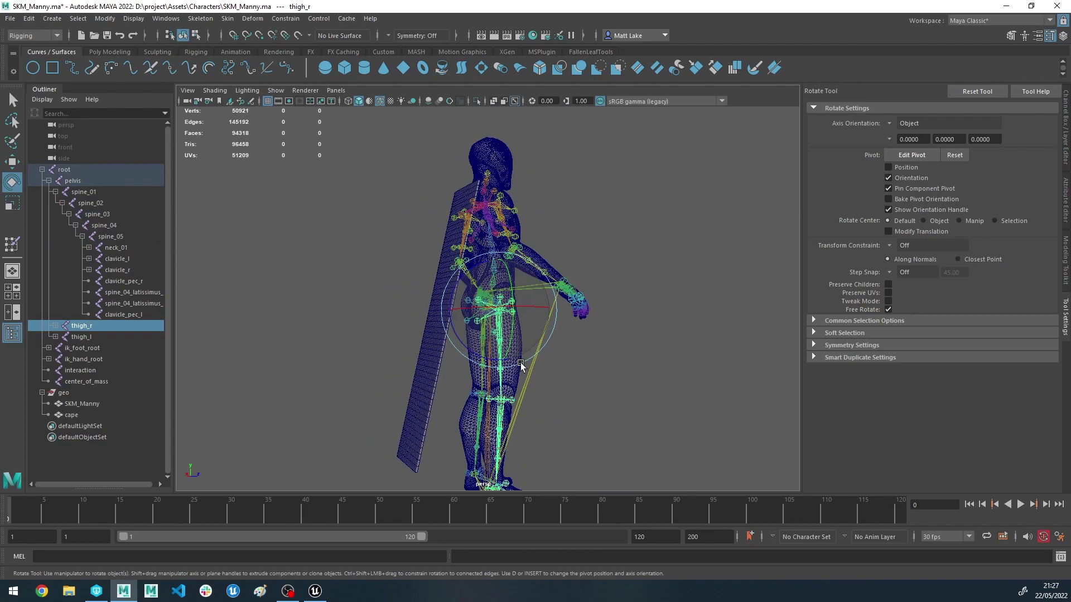
{"action": "left_click_drag", "start_coordinate": [518, 365], "coordinate": [522, 319], "text": "alt"}
{"action": "key", "text": "ctrl+z"}
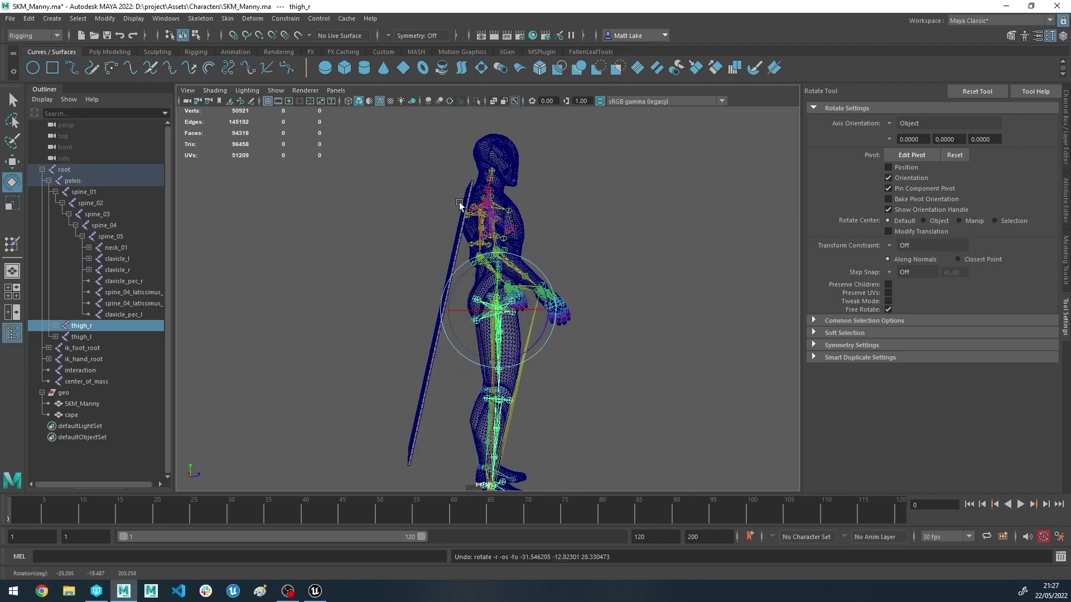
Rotate the spine_04 joint to test how the cape follows the upper back, and undo the rotation
{"action": "left_click", "coordinate": [481, 235]}
{"action": "scroll", "coordinate": [481, 235], "scroll_direction": "up", "scroll_amount": 4}
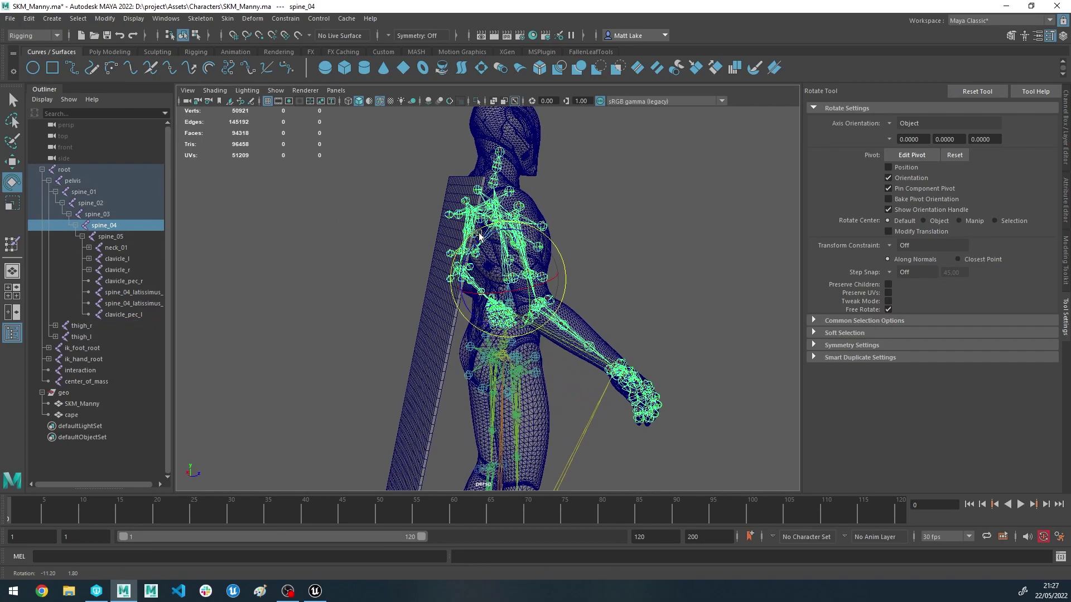
{"action": "left_click_drag", "start_coordinate": [480, 235], "coordinate": [484, 236], "text": "alt"}
{"action": "left_click_drag", "start_coordinate": [484, 236], "coordinate": [494, 246]}
{"action": "key", "text": "ctrl+z"}
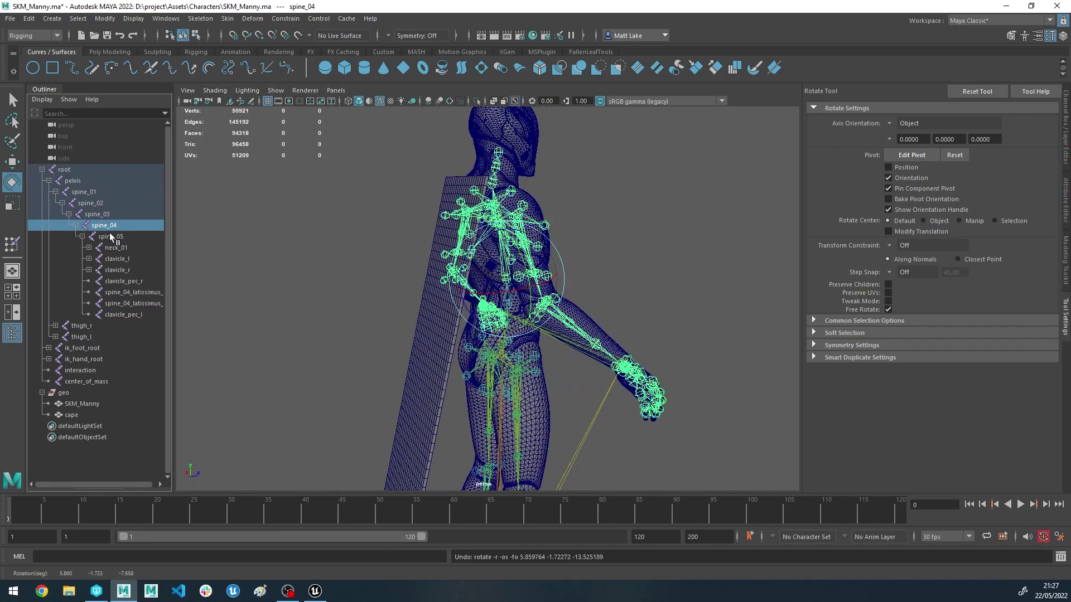
Test-rotate spine_05 and compare it with spine_04, undoing each rotation
{"action": "left_click", "coordinate": [110, 235]}
{"action": "left_click_drag", "start_coordinate": [491, 196], "coordinate": [466, 189], "text": "alt"}
{"action": "key", "text": "ctrl+z"}
{"action": "left_click", "coordinate": [101, 226]}
{"action": "left_click_drag", "start_coordinate": [472, 236], "coordinate": [469, 200], "text": "alt"}
{"action": "key", "text": "ctrl+z"}
Select the cape and activate the Paint Skin Weights tool on it
{"action": "middle_click_drag", "start_coordinate": [438, 329], "coordinate": [455, 243], "text": "alt"}
{"action": "right_click_drag", "start_coordinate": [455, 242], "coordinate": [429, 237], "text": "alt"}
{"action": "left_click_drag", "start_coordinate": [429, 237], "coordinate": [385, 219], "text": "alt"}
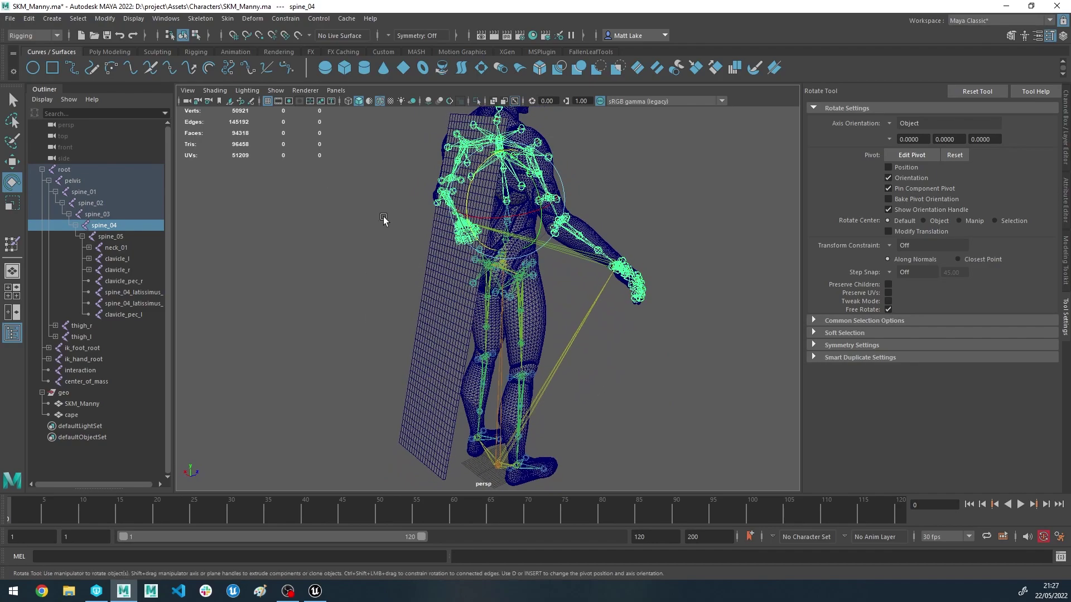
{"action": "left_click", "coordinate": [443, 301]}
{"action": "right_click", "coordinate": [444, 299]}
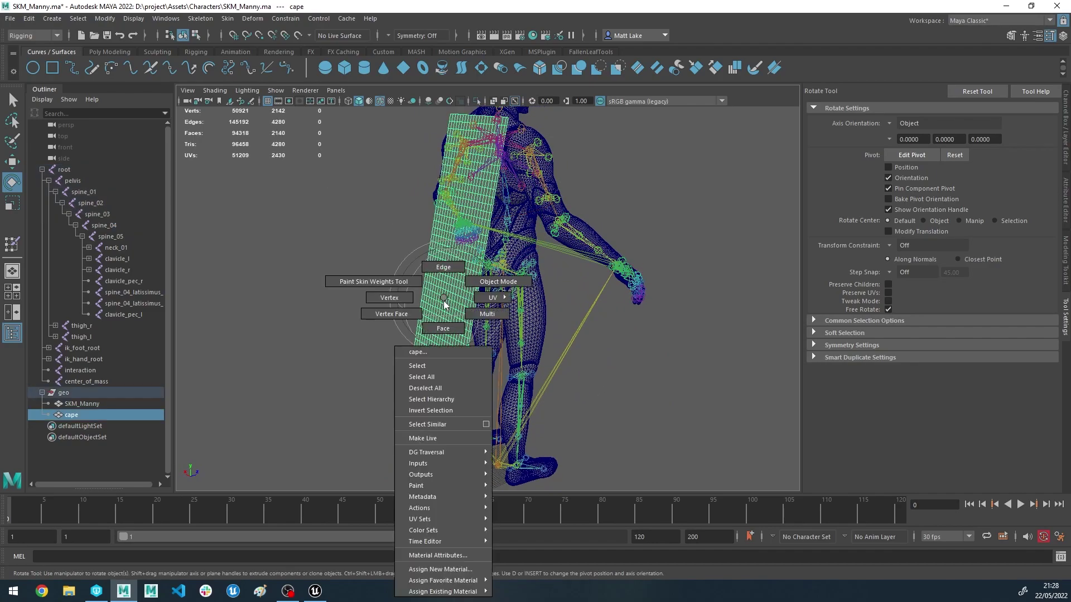
{"action": "left_click", "coordinate": [379, 254]}
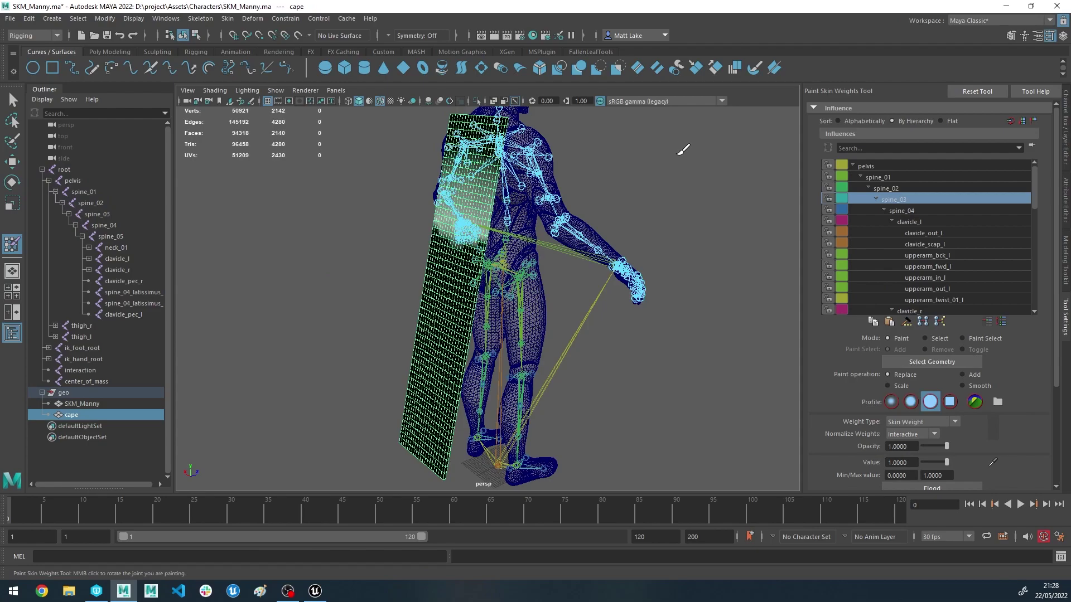
Lock the cape's influences from spine_04 through upperarm_twist_01_r
{"action": "left_click", "coordinate": [918, 212]}
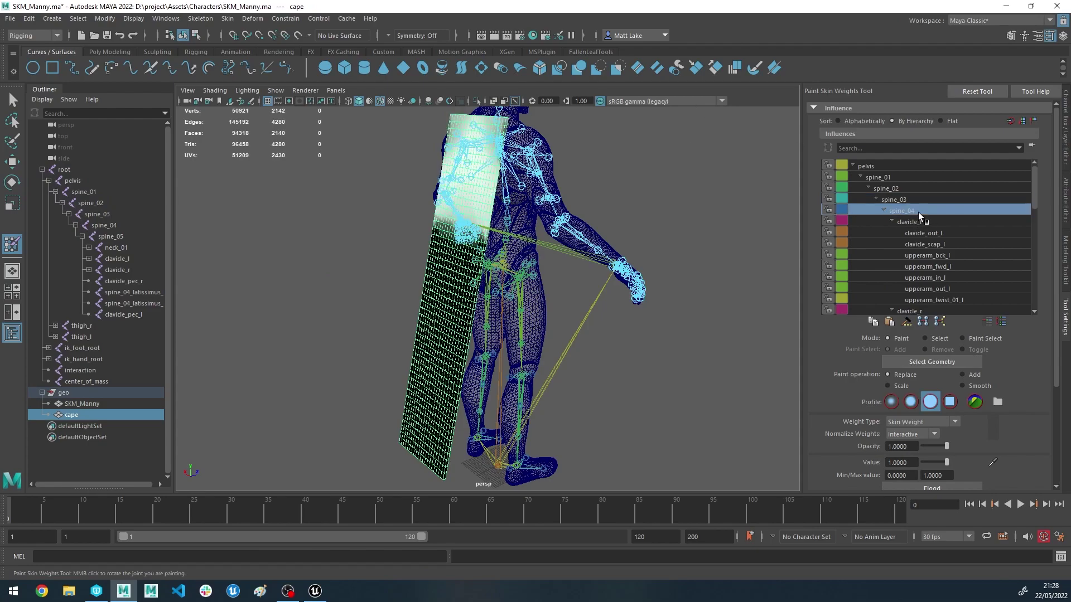
{"action": "scroll", "coordinate": [942, 219], "scroll_direction": "down", "scroll_amount": 1}
{"action": "scroll", "coordinate": [941, 220], "scroll_direction": "down", "scroll_amount": 3}
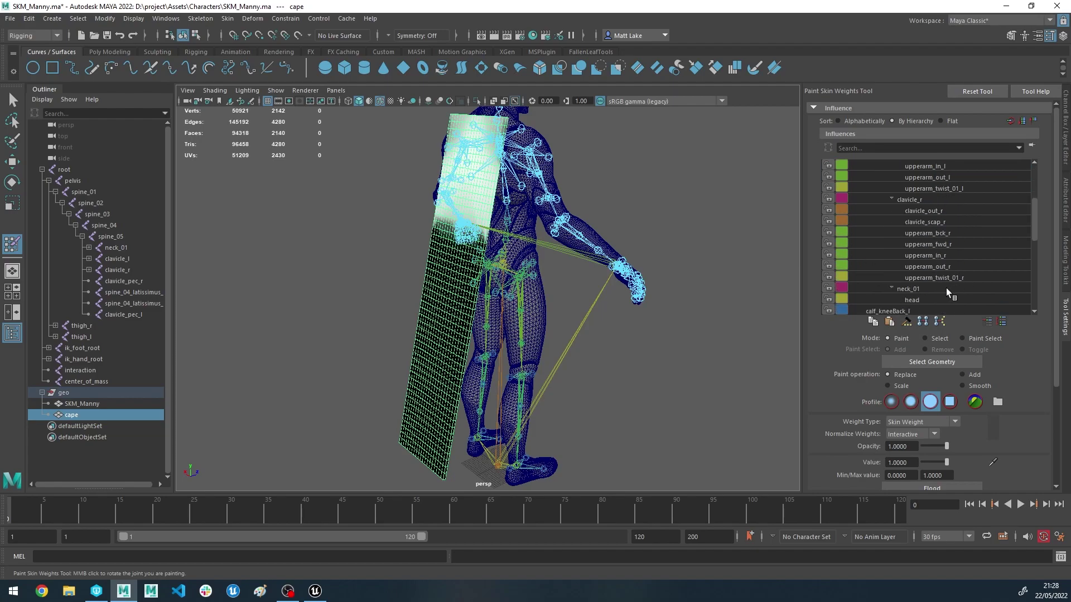
{"action": "left_click", "coordinate": [957, 279], "text": "shift"}
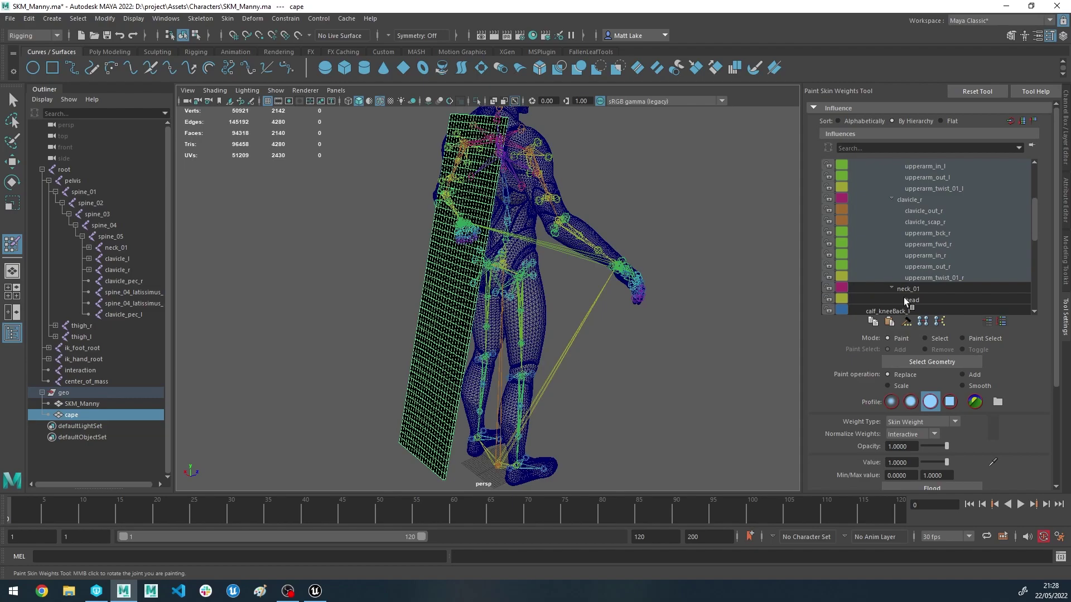
{"action": "scroll", "coordinate": [905, 264], "scroll_direction": "up", "scroll_amount": 4}
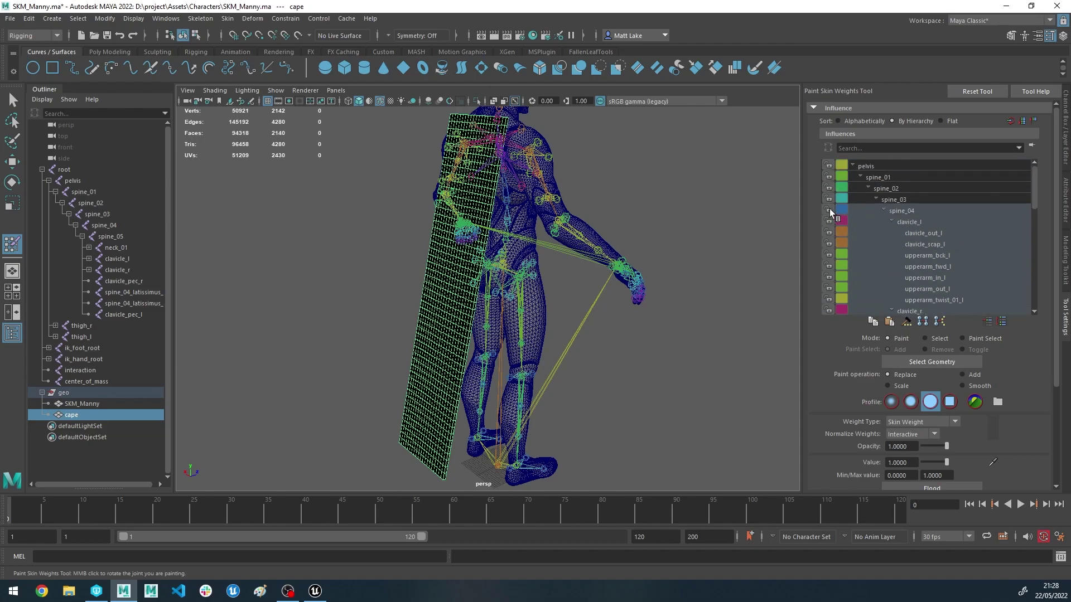
{"action": "left_click", "coordinate": [828, 210]}
{"action": "left_click", "coordinate": [942, 211]}
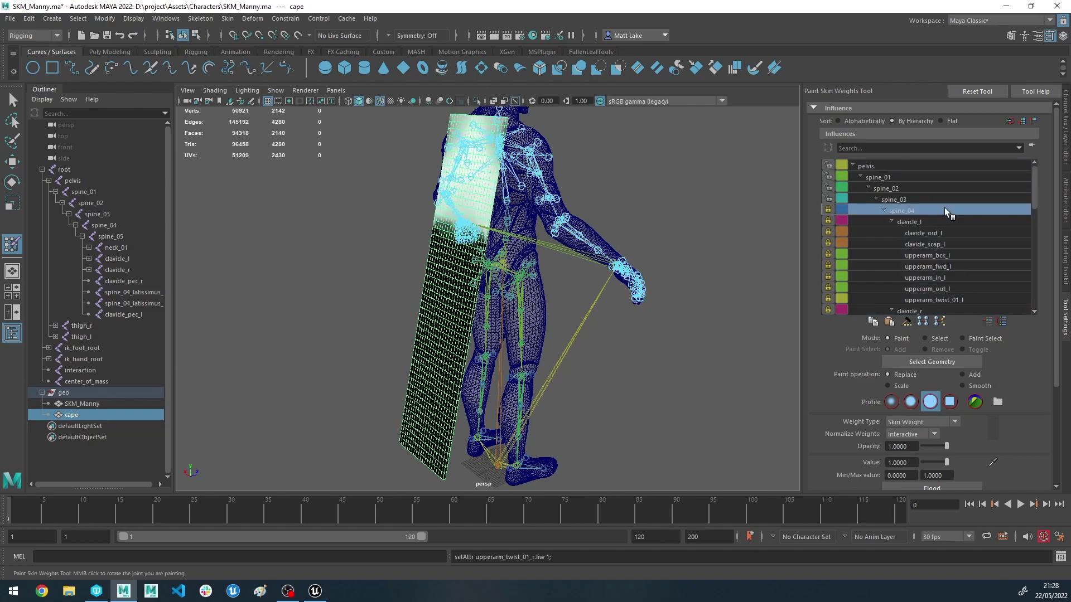
Flood the cape with a weight value of 1 for the spine_04 influence
{"action": "left_click_drag", "start_coordinate": [725, 201], "coordinate": [572, 228], "text": "alt"}
{"action": "left_click", "coordinate": [902, 184]}
{"action": "left_click", "coordinate": [907, 198]}
{"action": "left_click", "coordinate": [909, 211]}
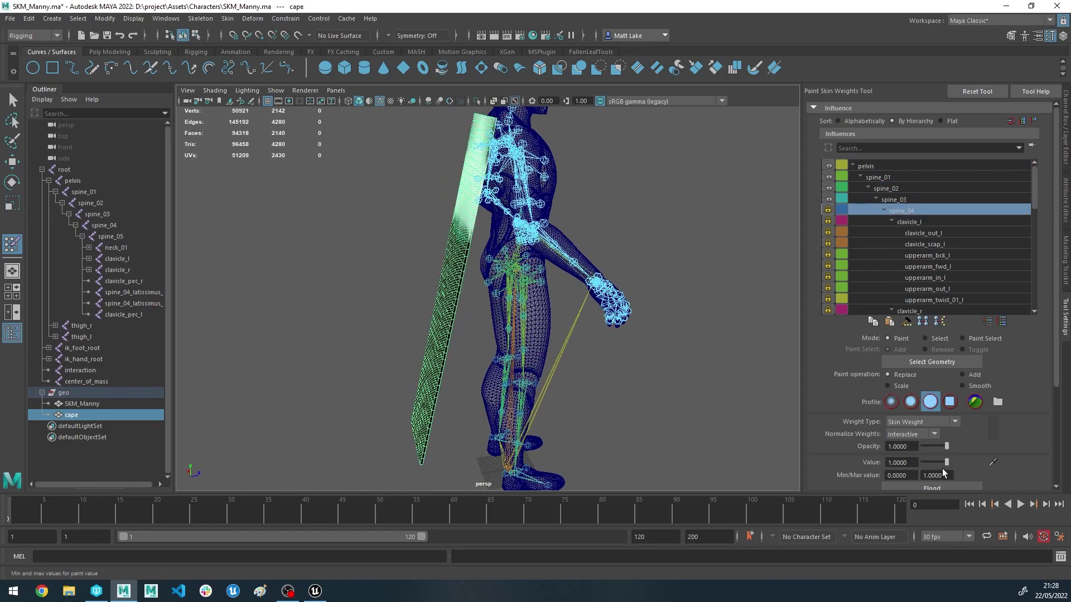
{"action": "left_click", "coordinate": [936, 485]}
Check the cape's weights for the spine_03, spine_01, pelvis and leg influences
{"action": "left_click", "coordinate": [904, 197]}
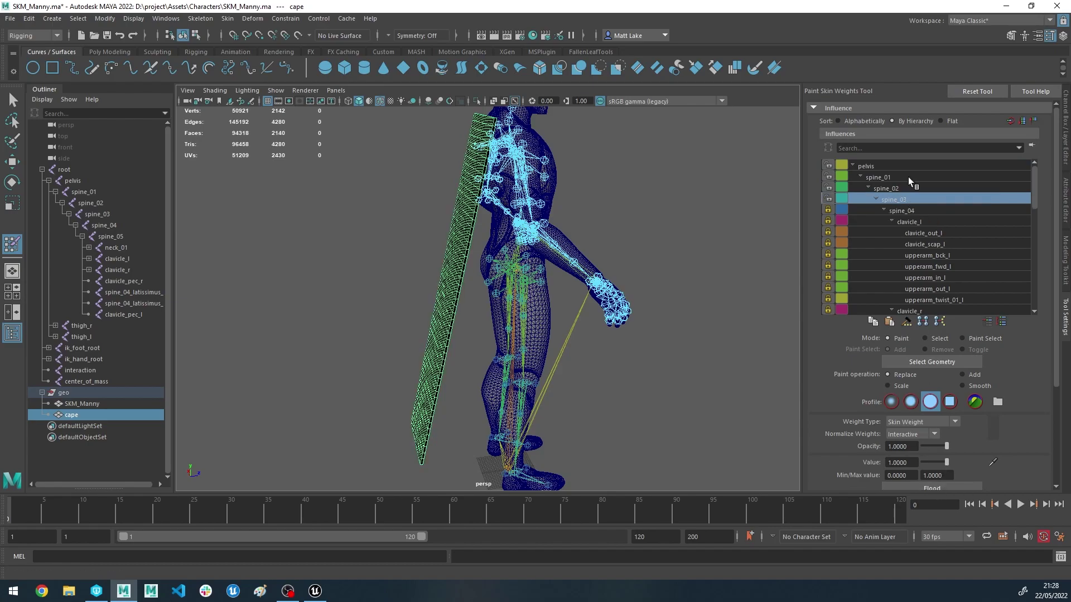
{"action": "left_click", "coordinate": [909, 178]}
{"action": "left_click", "coordinate": [915, 165]}
{"action": "left_click_drag", "start_coordinate": [626, 188], "coordinate": [675, 188], "text": "alt"}
{"action": "scroll", "coordinate": [947, 189], "scroll_direction": "down", "scroll_amount": 2}
{"action": "scroll", "coordinate": [947, 189], "scroll_direction": "down", "scroll_amount": 8}
{"action": "left_click", "coordinate": [877, 233]}
{"action": "left_click", "coordinate": [895, 265]}
{"action": "left_click", "coordinate": [905, 287]}
{"action": "left_click_drag", "start_coordinate": [631, 248], "coordinate": [664, 250], "text": "alt"}
{"action": "key", "text": "w"}
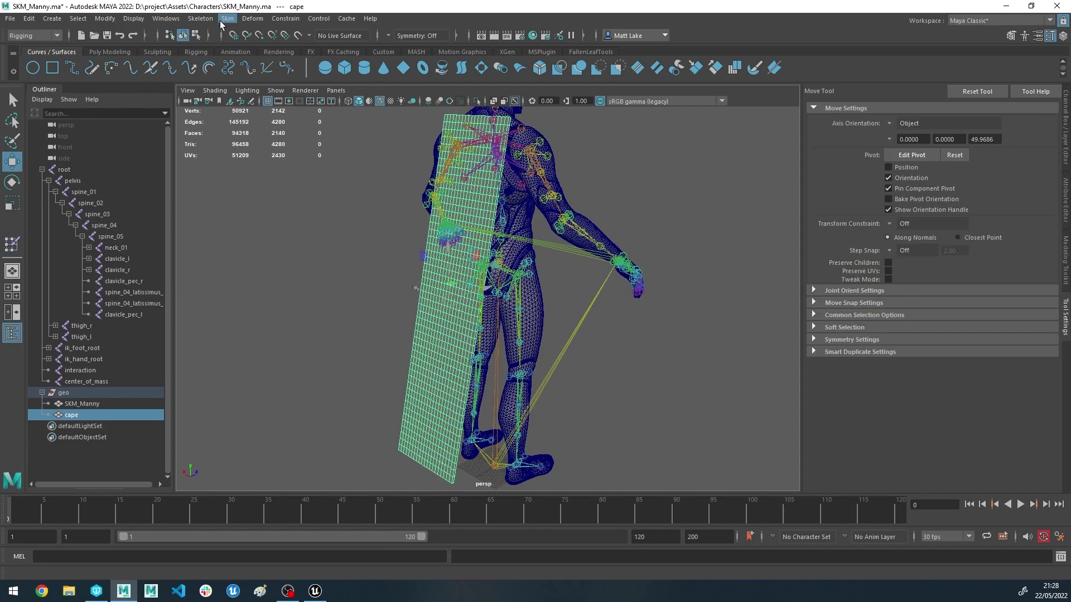
Remove the cape's unused influences again and display its spine_04 weights with the Paint Skin Weights tool
{"action": "left_click", "coordinate": [228, 18]}
{"action": "mouse_move", "coordinate": [312, 284]}
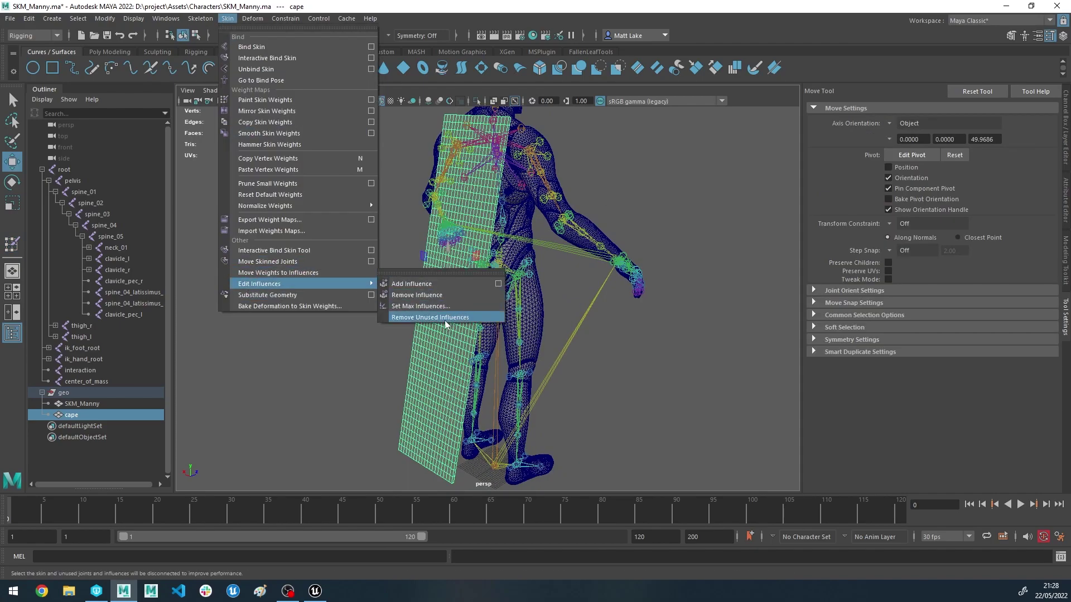
{"action": "left_click", "coordinate": [461, 318]}
{"action": "right_click_drag", "start_coordinate": [683, 153], "coordinate": [637, 134]}
{"action": "left_click", "coordinate": [915, 167]}
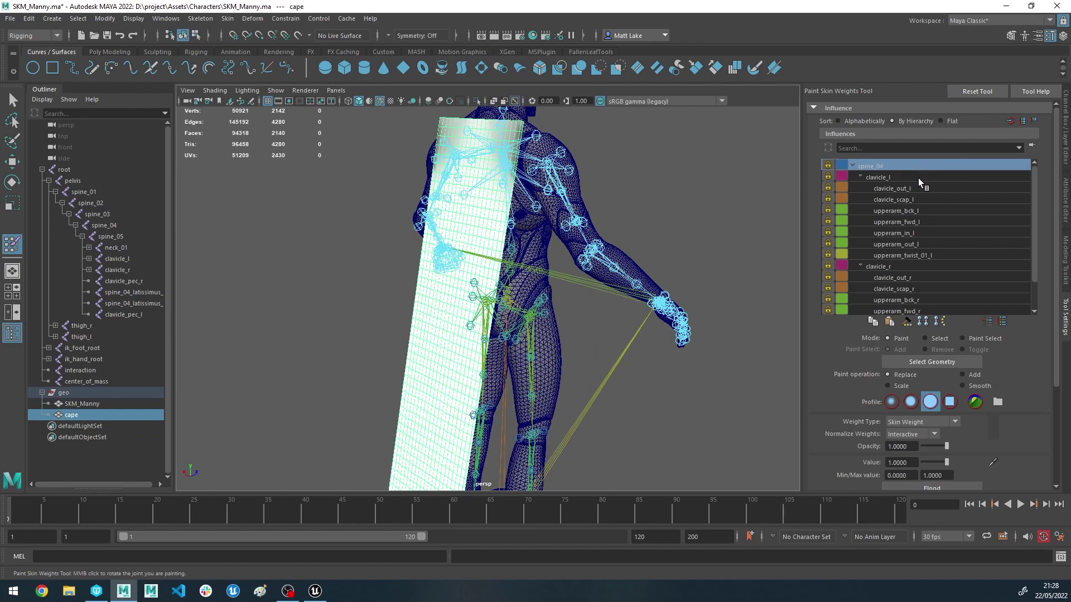
Check the cape's weights influence by influence down the list from spine_04, and leave the Paint Skin Weights tool
{"action": "key", "text": "Down"}
{"action": "key", "text": "Down"}
{"action": "key", "text": "Down"}
{"action": "key", "text": "Down"}
{"action": "key", "text": "Down"}
{"action": "key", "text": "Down"}
{"action": "key", "text": "Down"}
{"action": "key", "text": "Down"}
{"action": "key", "text": "Down"}
{"action": "key", "text": "Down"}
{"action": "key", "text": "Down"}
{"action": "key", "text": "Down"}
{"action": "key", "text": "Down"}
{"action": "key", "text": "Down"}
{"action": "key", "text": "Down"}
{"action": "key", "text": "w"}
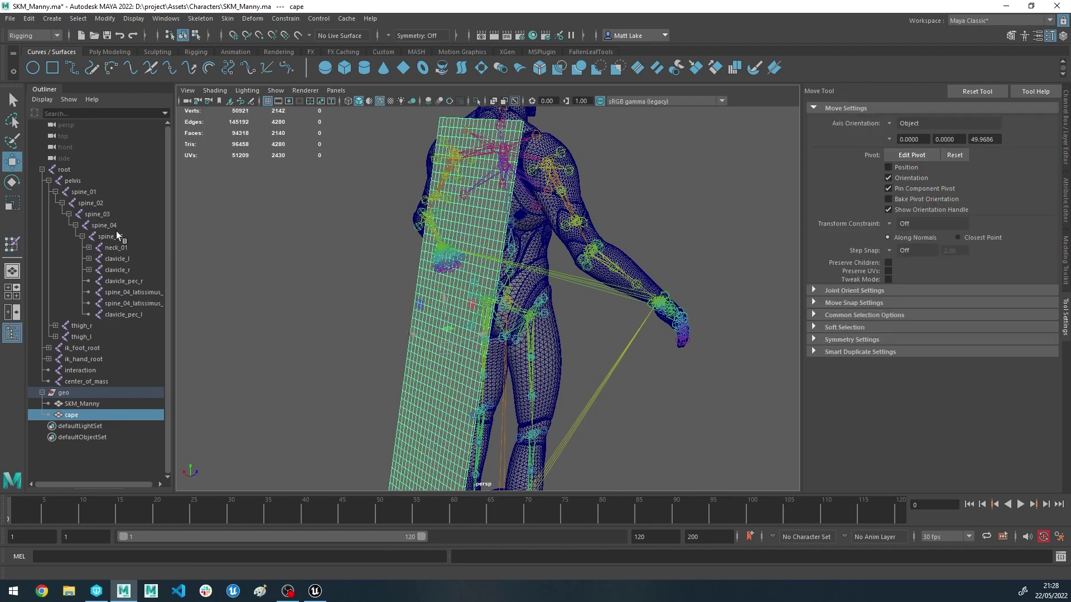
Rotate the spine_04 joint to test how the cape follows it, and undo the rotation
{"action": "left_click", "coordinate": [119, 236]}
{"action": "left_click", "coordinate": [124, 228]}
{"action": "middle_click_drag", "start_coordinate": [490, 171], "coordinate": [521, 246], "text": "alt"}
{"action": "key", "text": "e"}
{"action": "left_click_drag", "start_coordinate": [521, 246], "coordinate": [508, 269], "text": "alt"}
{"action": "key", "text": "ctrl+z"}
{"action": "right_click_drag", "start_coordinate": [508, 269], "coordinate": [491, 270], "text": "alt"}
{"action": "left_click_drag", "start_coordinate": [502, 271], "coordinate": [484, 272], "text": "alt"}
{"action": "left_click_drag", "start_coordinate": [484, 274], "coordinate": [528, 249]}
{"action": "key", "text": "ctrl+z"}
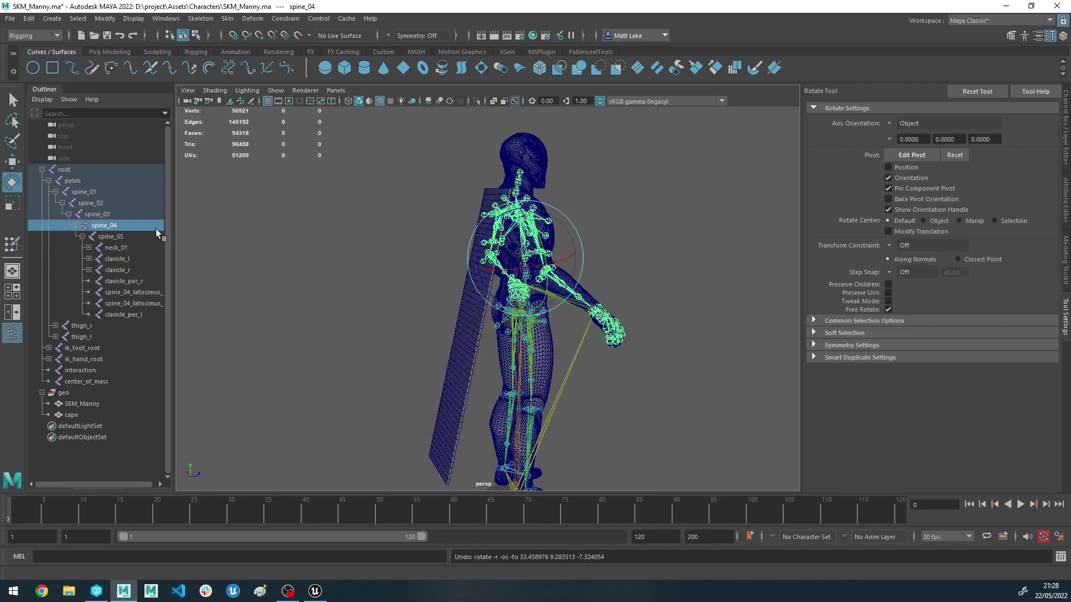
Rotate clavicle_l and clavicle_r together to test their effect on the cape, undo the rotation and deselect them
{"action": "left_click", "coordinate": [137, 259]}
{"action": "left_click", "coordinate": [135, 268], "text": "shift"}
{"action": "middle_click_drag", "start_coordinate": [490, 220], "coordinate": [503, 249], "text": "alt"}
{"action": "left_click_drag", "start_coordinate": [503, 249], "coordinate": [522, 248], "text": "alt"}
{"action": "right_click_drag", "start_coordinate": [522, 248], "coordinate": [535, 250], "text": "alt"}
{"action": "left_click_drag", "start_coordinate": [544, 215], "coordinate": [577, 177]}
{"action": "key", "text": "ctrl+z"}
{"action": "scroll", "coordinate": [616, 249], "scroll_direction": "down", "scroll_amount": 5}
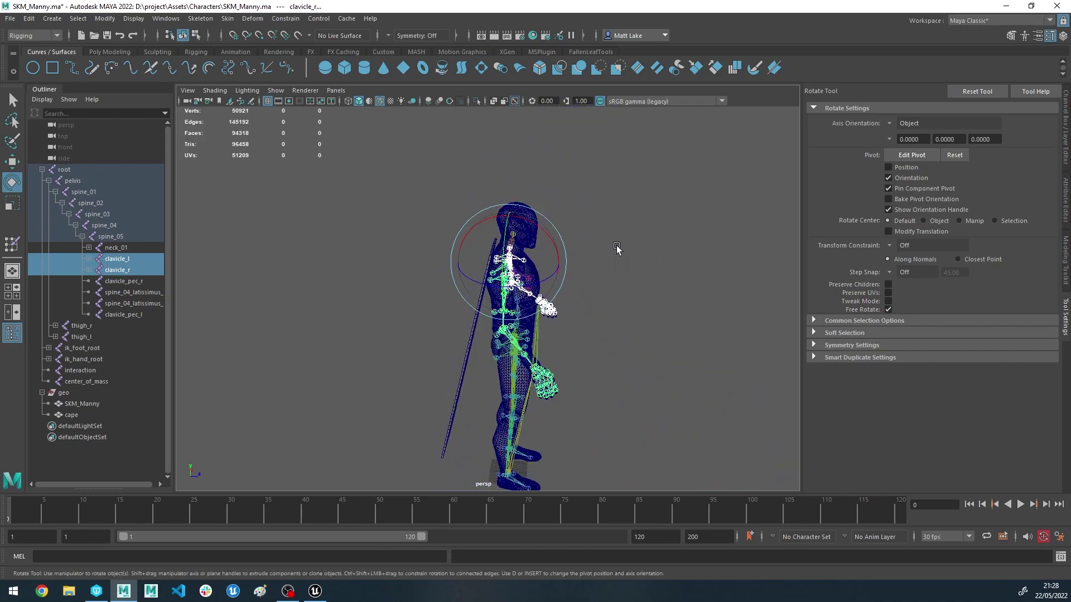
{"action": "left_click_drag", "start_coordinate": [617, 249], "coordinate": [675, 273], "text": "alt"}
{"action": "left_click", "coordinate": [675, 273]}
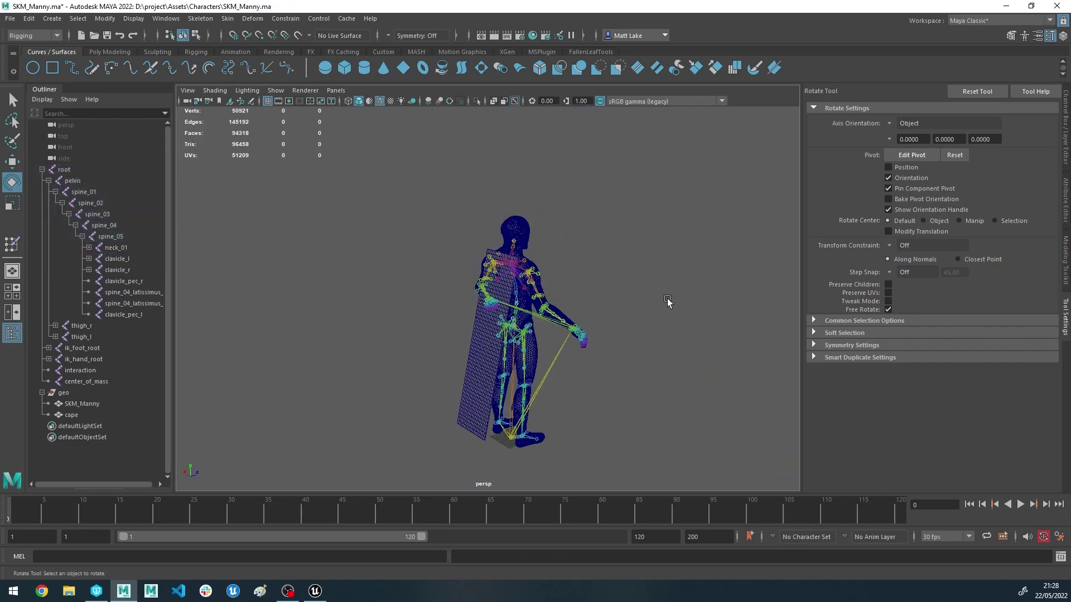
{"action": "left_click_drag", "start_coordinate": [666, 306], "coordinate": [527, 317], "text": "alt"}
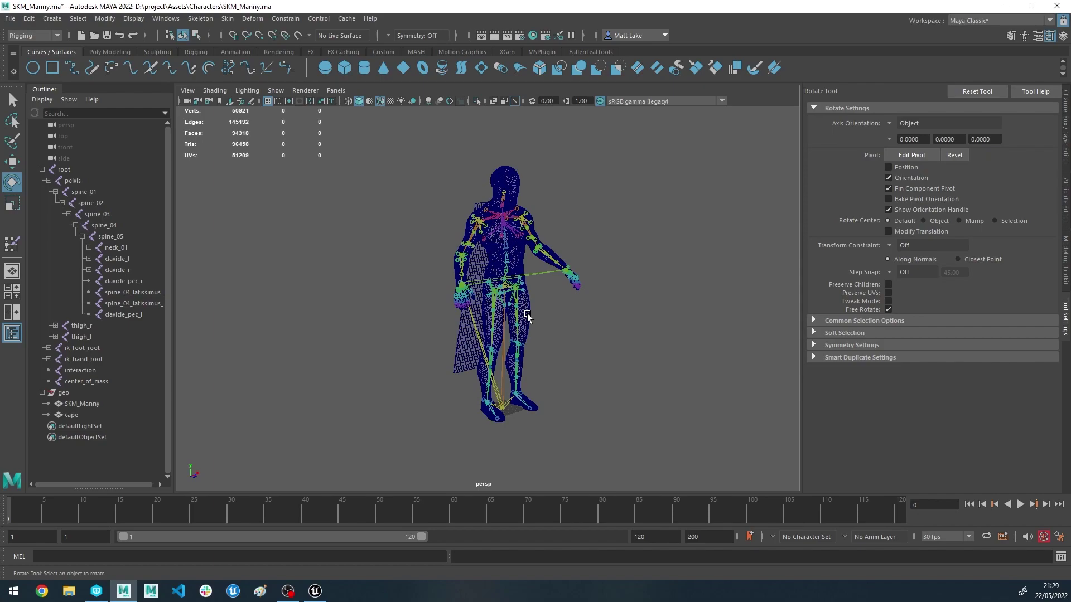
Switch to Unreal Engine and isolate material Element 0 of SKM_Manny to examine which mesh section it covers
{"action": "left_click", "coordinate": [315, 591]}
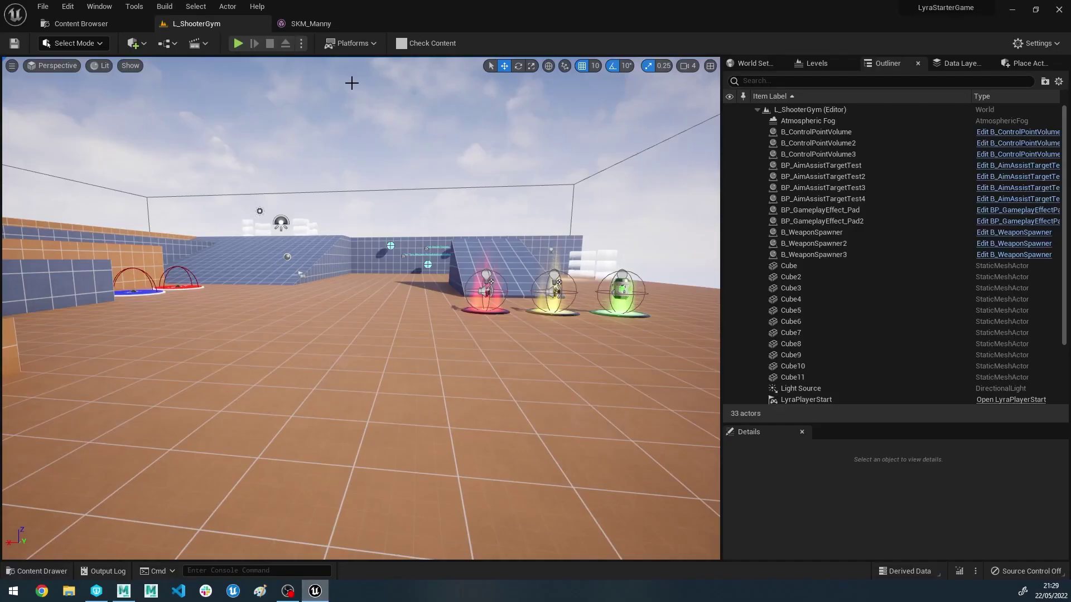
{"action": "left_click", "coordinate": [311, 23]}
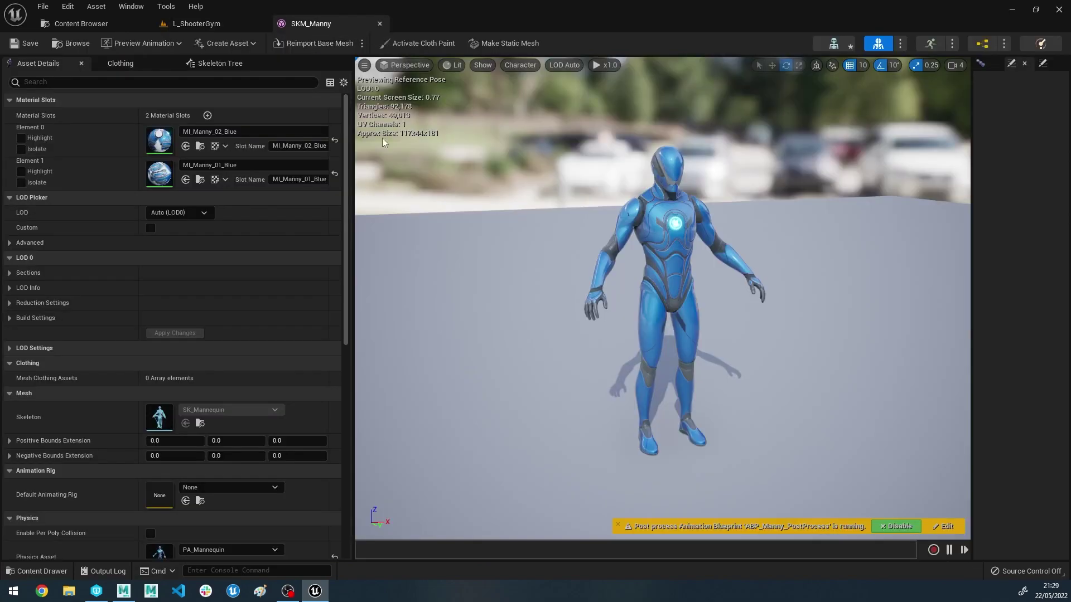
{"action": "left_click_drag", "start_coordinate": [353, 145], "coordinate": [426, 153]}
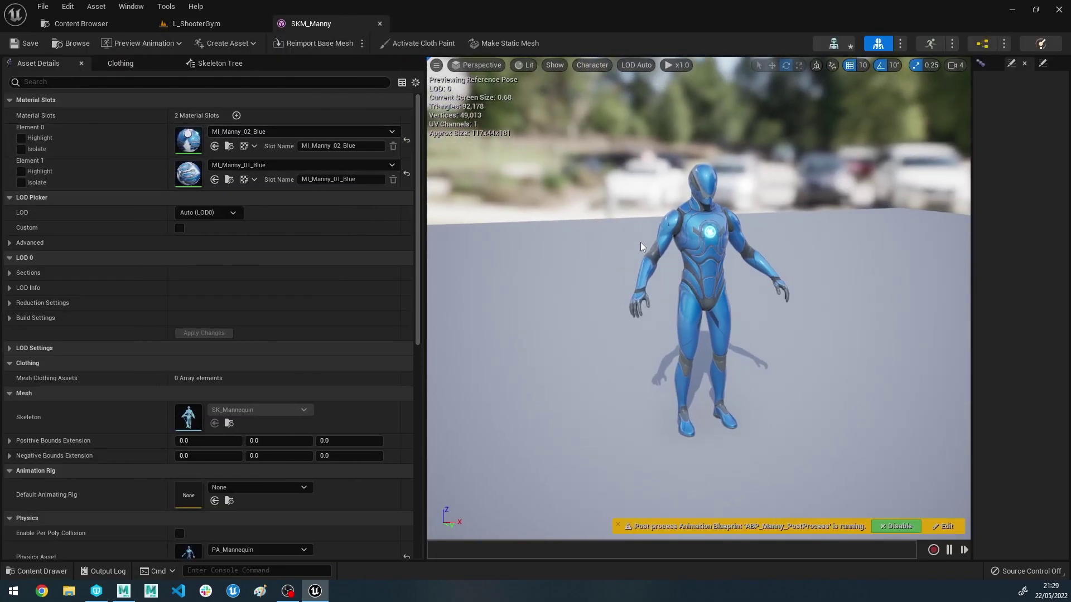
{"action": "left_click_drag", "start_coordinate": [637, 243], "coordinate": [627, 250]}
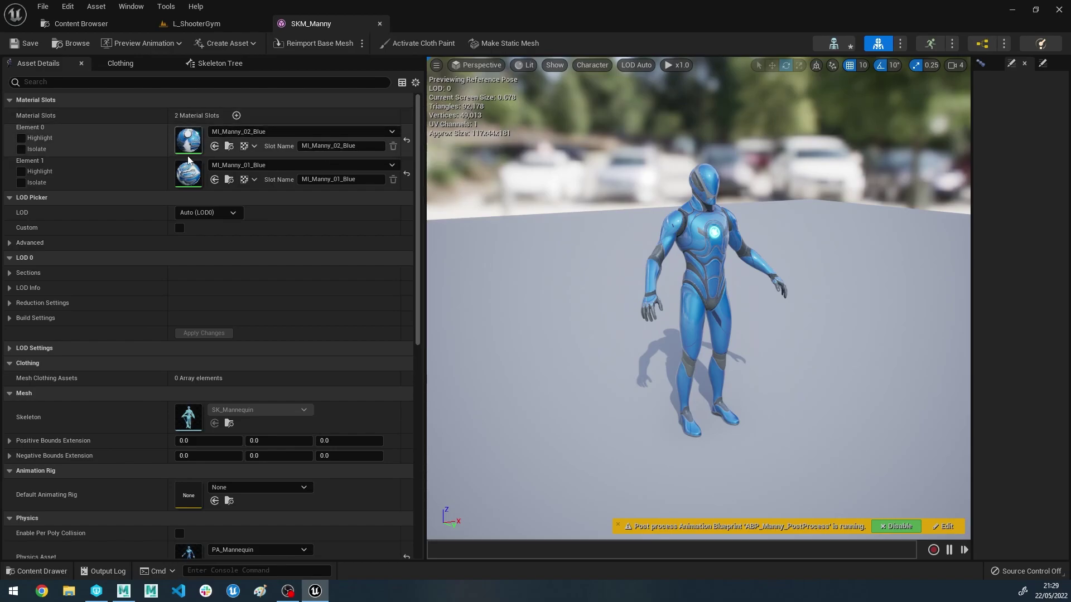
{"action": "left_click", "coordinate": [23, 150]}
{"action": "scroll", "coordinate": [862, 322], "scroll_direction": "up", "scroll_amount": 3}
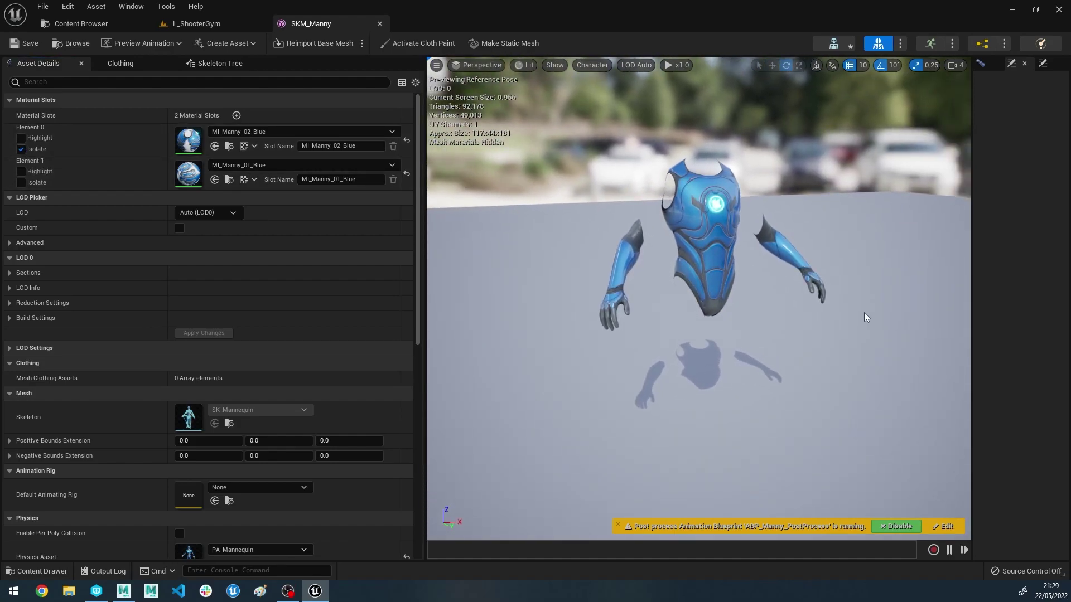
{"action": "left_click", "coordinate": [614, 276]}
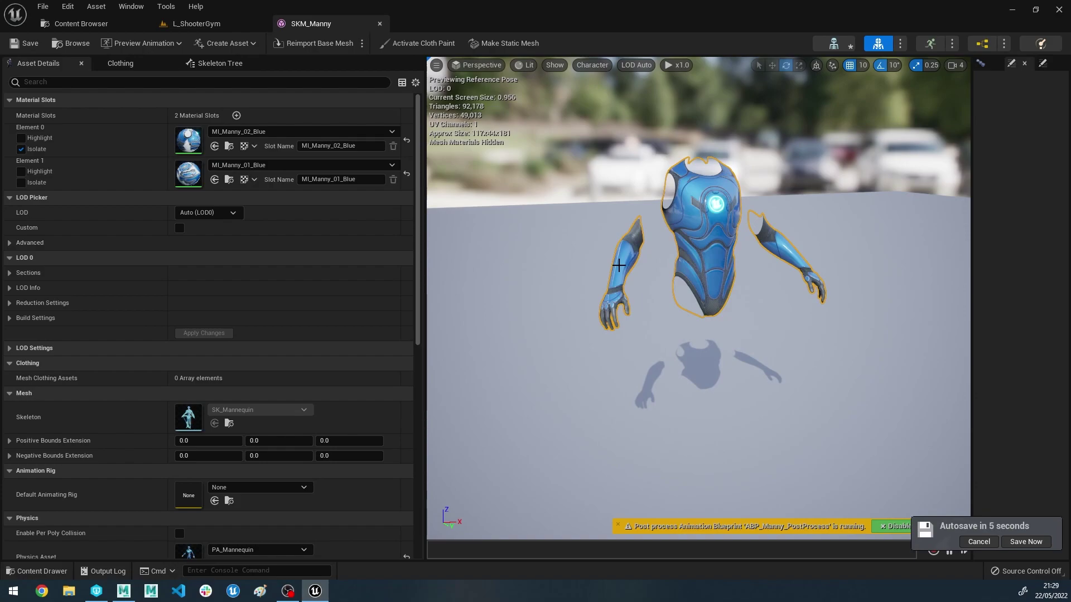
Switch back to Maya and assign the MI_Cape material to the cape mesh
{"action": "key", "text": "alt+Tab"}
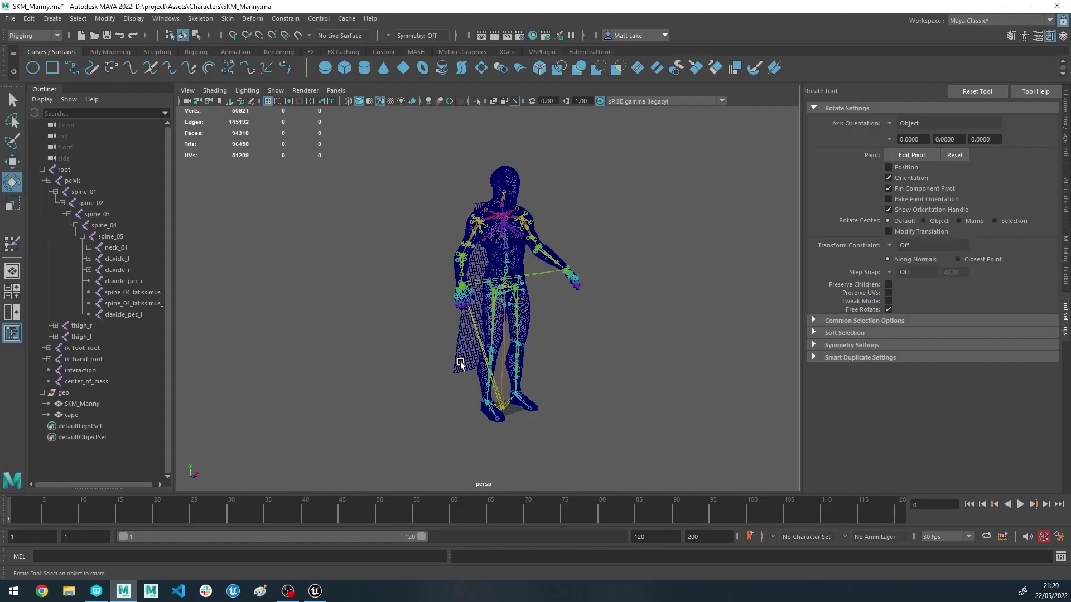
{"action": "left_click", "coordinate": [460, 365]}
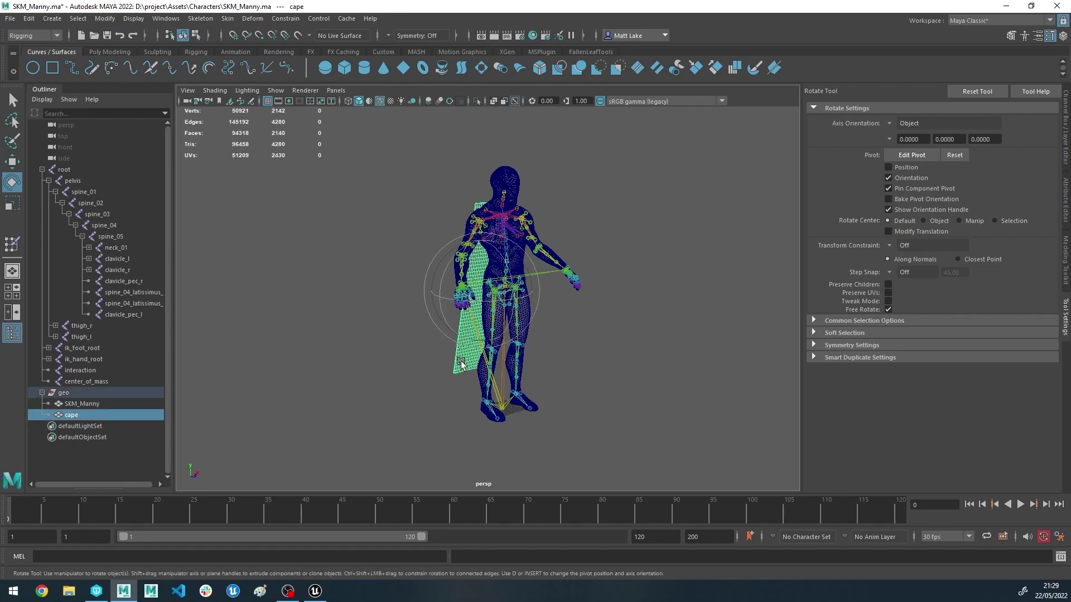
{"action": "left_click", "coordinate": [533, 35]}
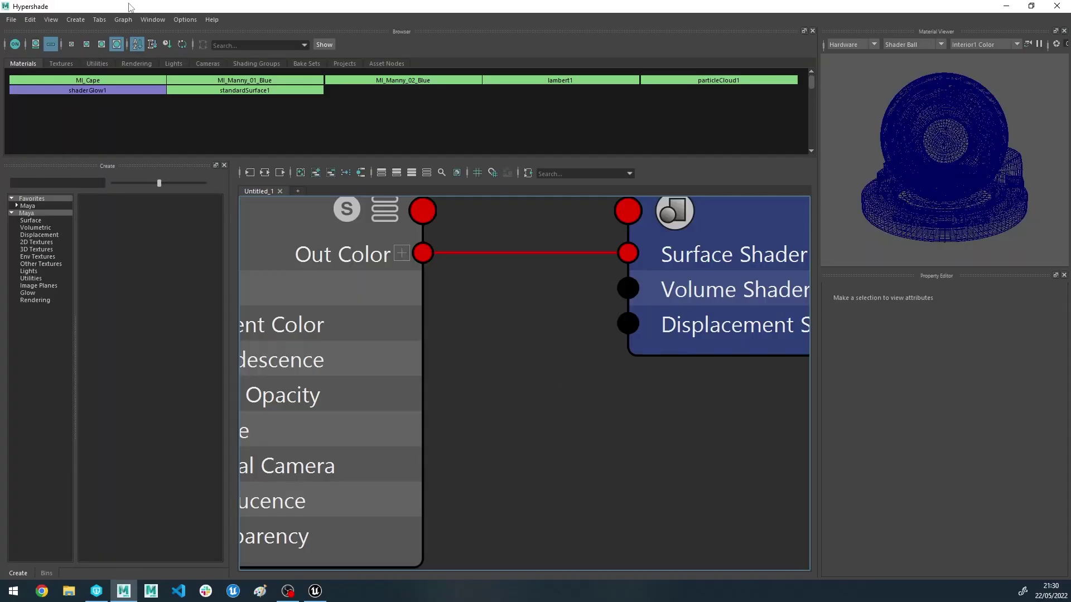
{"action": "left_click_drag", "start_coordinate": [128, 4], "coordinate": [825, 118]}
{"action": "right_click", "coordinate": [791, 197]}
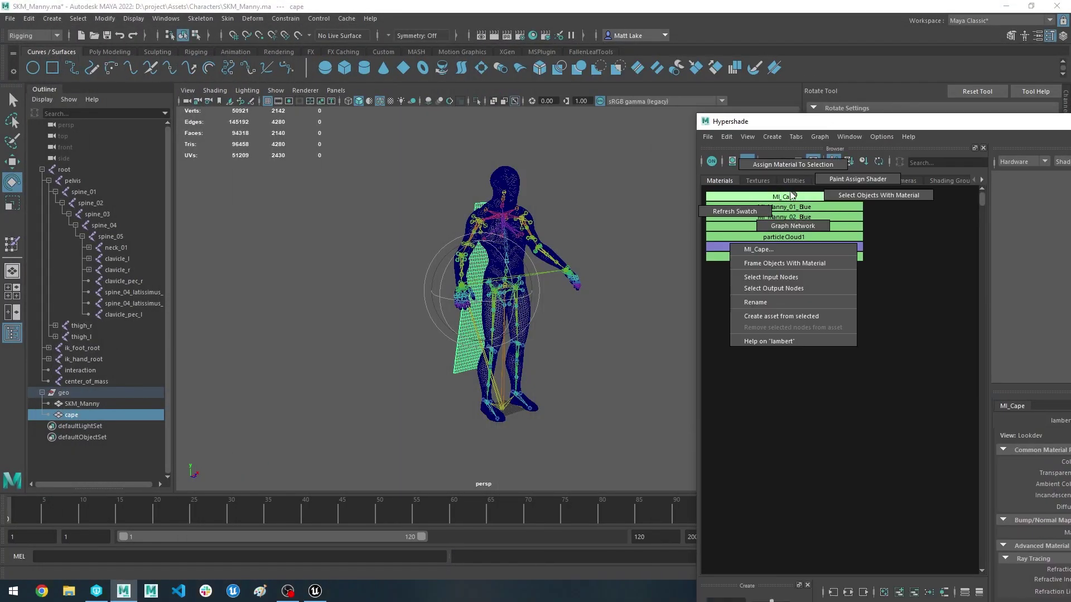
{"action": "right_click_drag", "start_coordinate": [791, 189], "coordinate": [791, 150]}
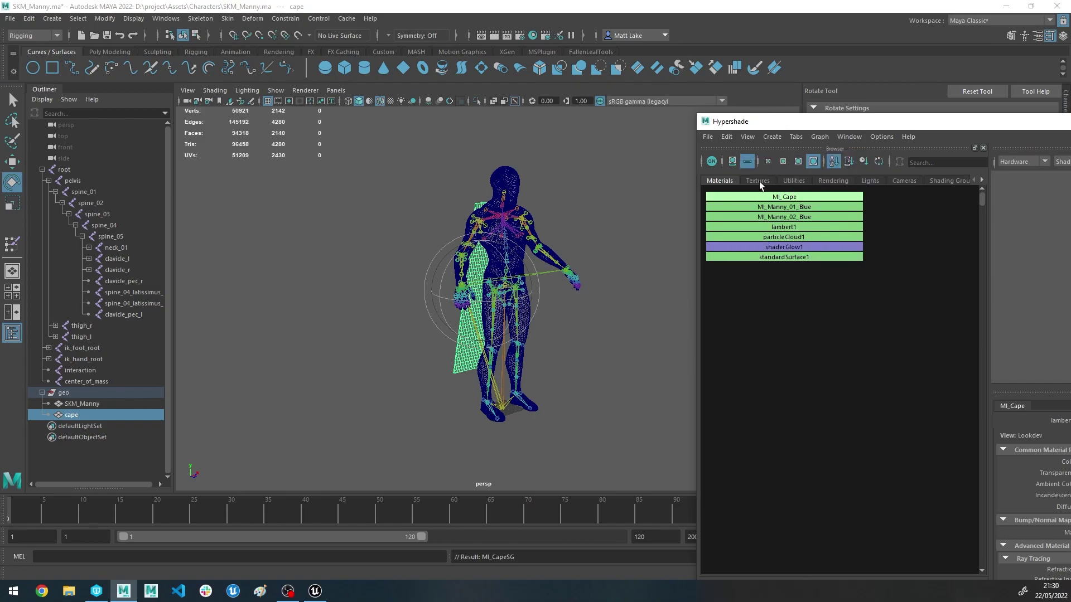
{"action": "left_click_drag", "start_coordinate": [818, 123], "coordinate": [648, 129]}
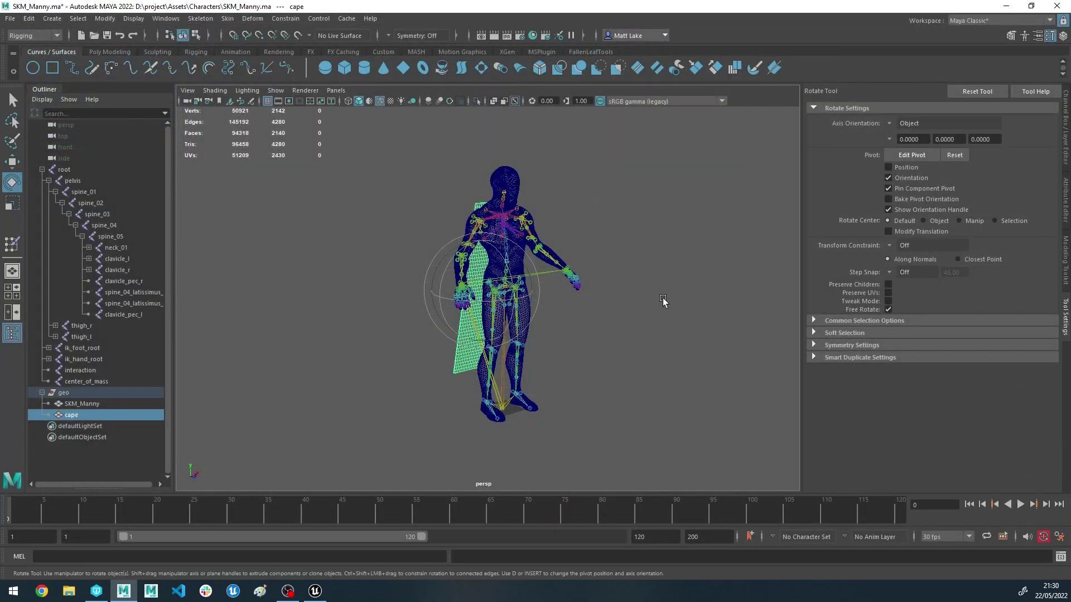
{"action": "left_click", "coordinate": [662, 301]}
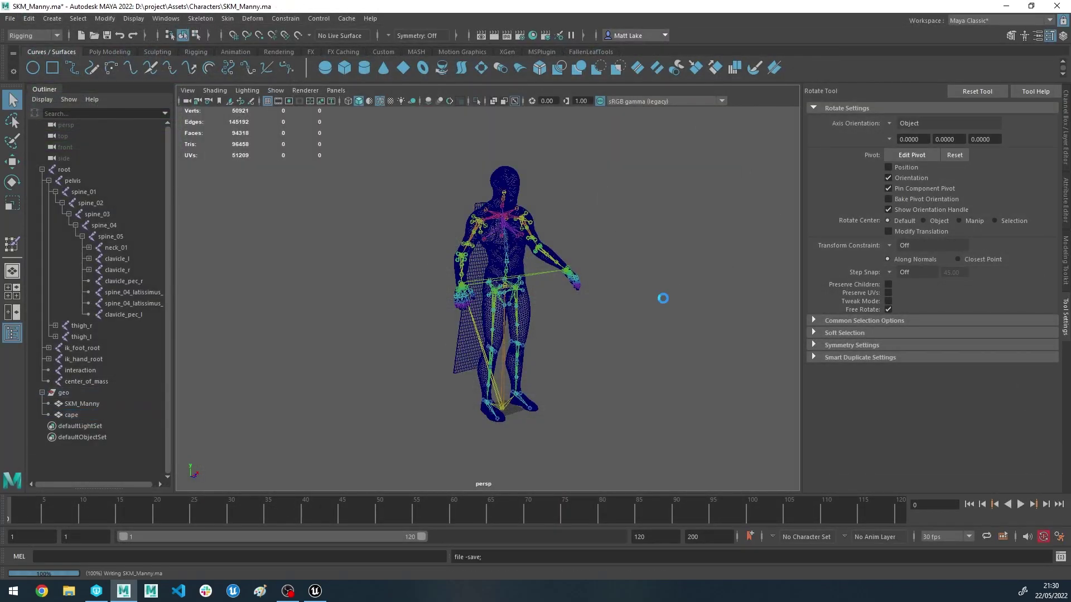
Save the scene and export all of it as SKM_Manny.FBX in the Characters folder, replacing the existing file
{"action": "key", "text": "ctrl+s"}
{"action": "left_click", "coordinate": [10, 18]}
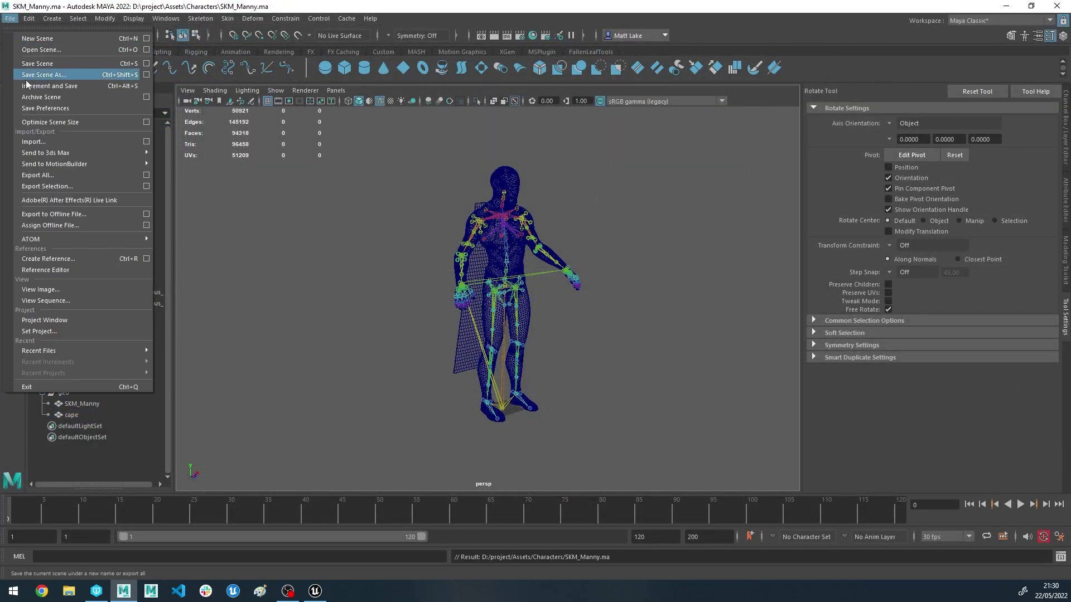
{"action": "left_click", "coordinate": [53, 181]}
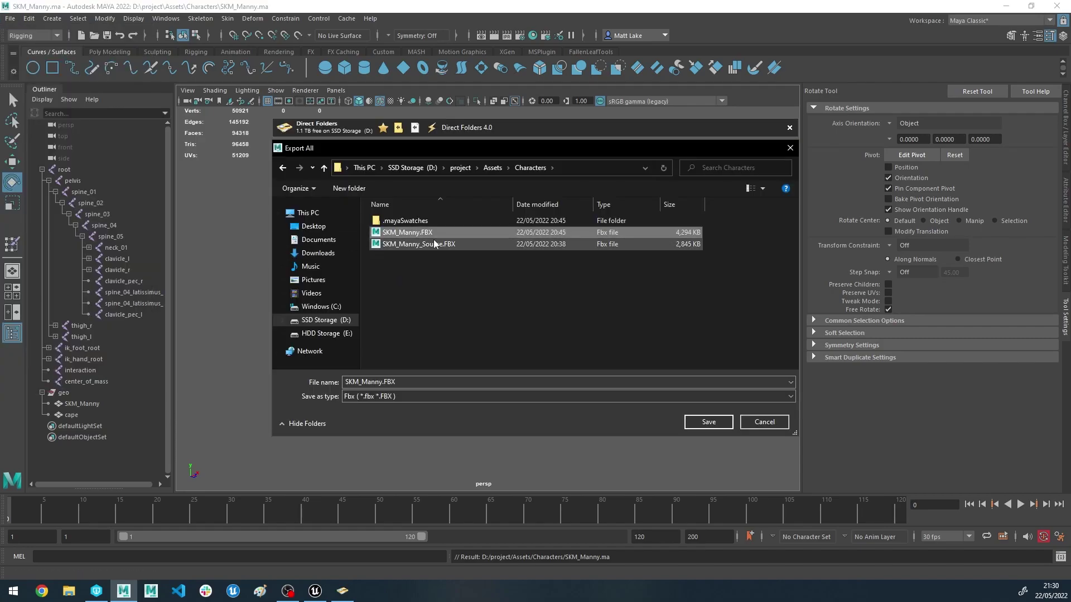
{"action": "left_click", "coordinate": [708, 421]}
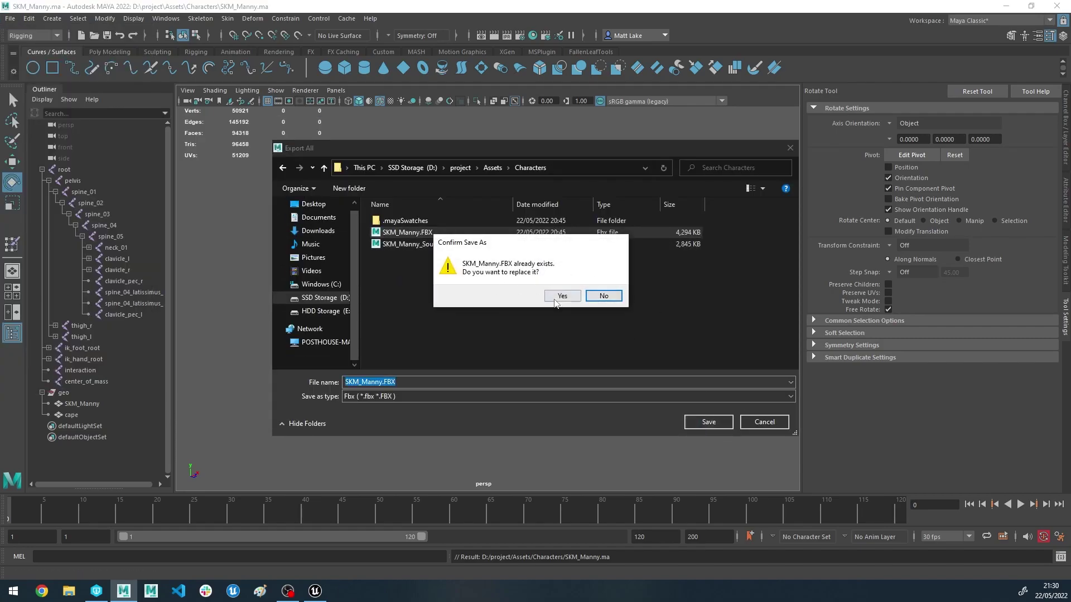
{"action": "left_click", "coordinate": [558, 298]}
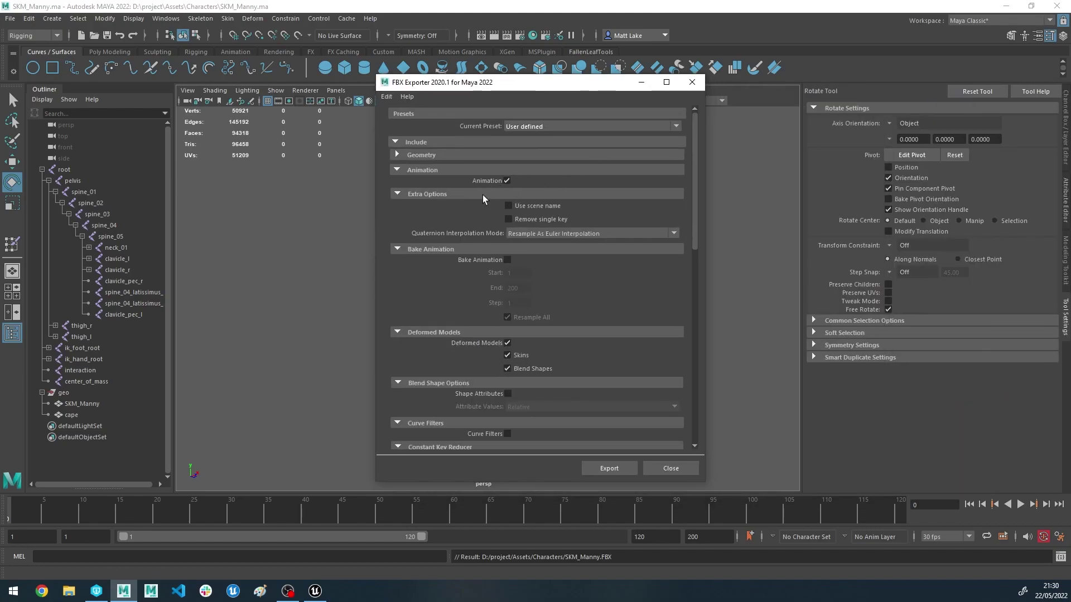
{"action": "scroll", "coordinate": [461, 228], "scroll_direction": "down", "scroll_amount": 3}
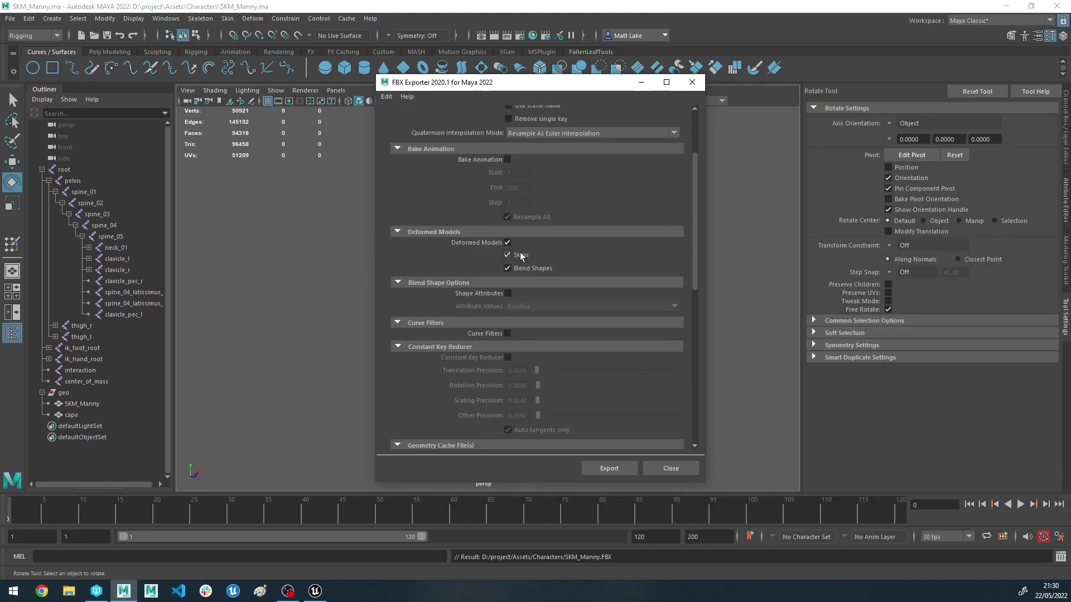
{"action": "scroll", "coordinate": [517, 253], "scroll_direction": "down", "scroll_amount": 9}
{"action": "scroll", "coordinate": [429, 264], "scroll_direction": "up", "scroll_amount": 10}
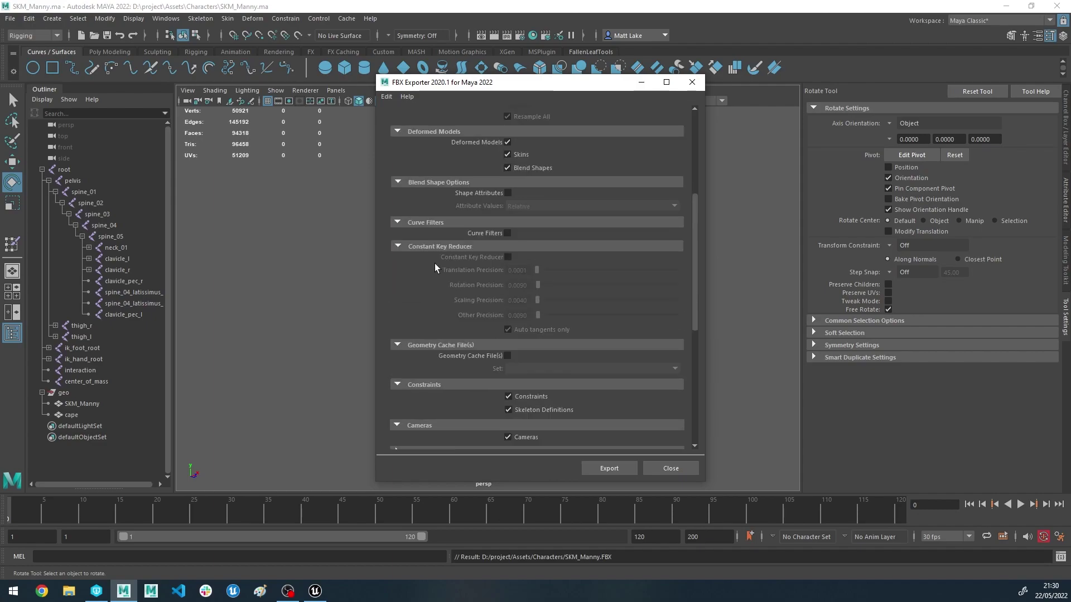
{"action": "left_click", "coordinate": [606, 468]}
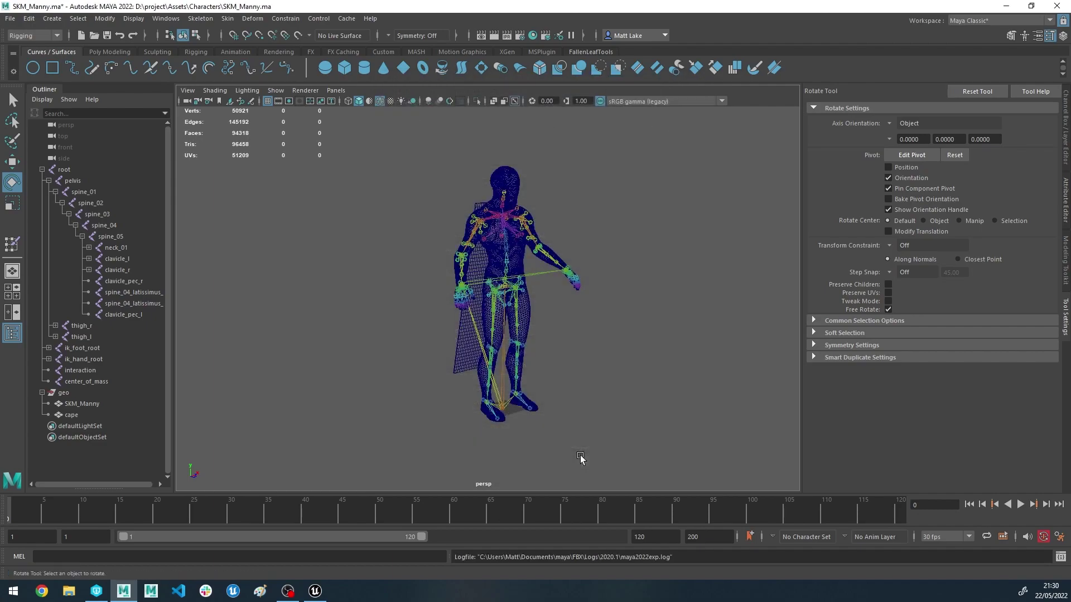
Switch to Unreal Engine and reimport the SKM_Manny skeletal mesh from the new SKM_Manny.FBX, resetting its materials to the FBX
{"action": "left_click", "coordinate": [315, 591]}
{"action": "left_click", "coordinate": [81, 23]}
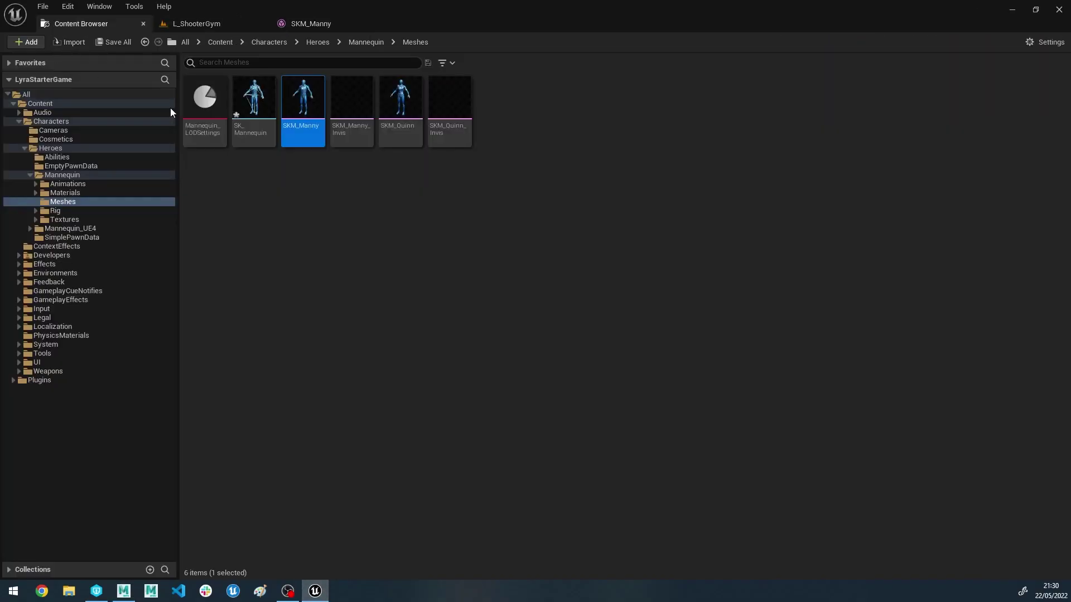
{"action": "right_click", "coordinate": [307, 98]}
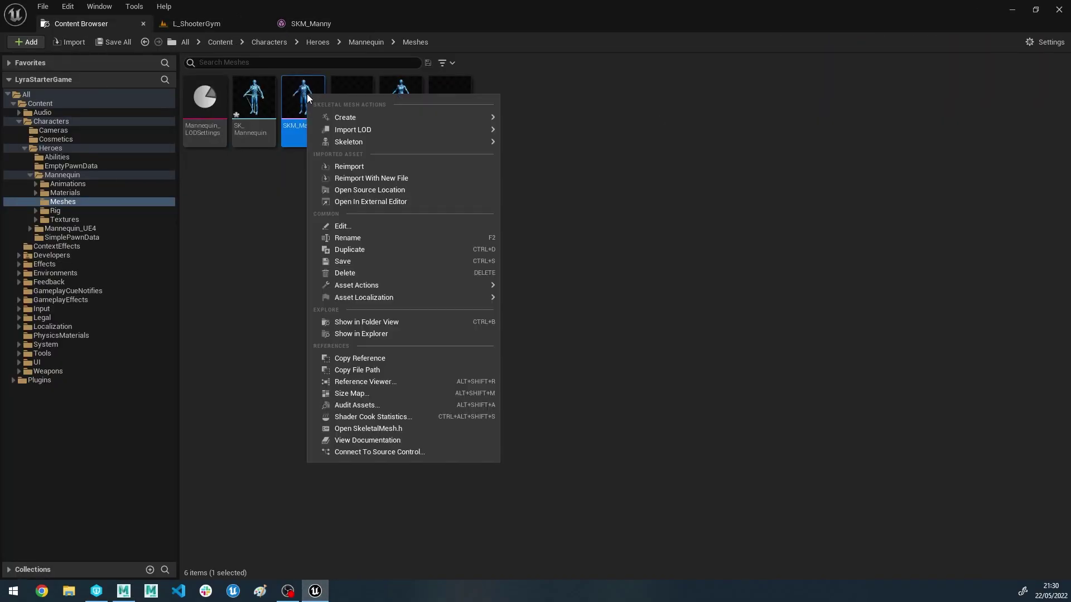
{"action": "left_click", "coordinate": [387, 177]}
{"action": "left_click", "coordinate": [497, 232]}
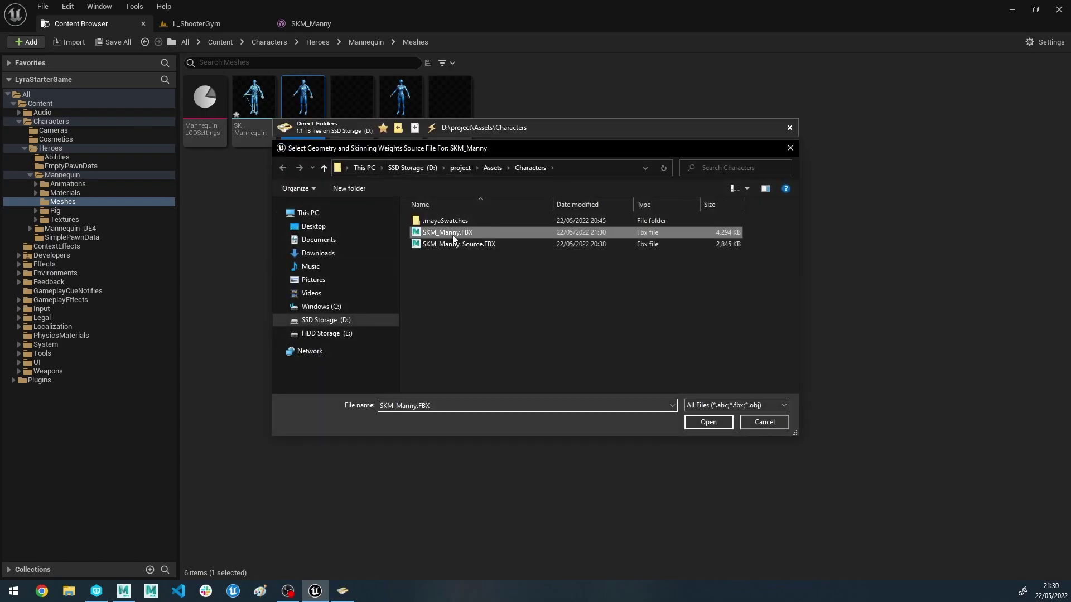
{"action": "left_click", "coordinate": [717, 426]}
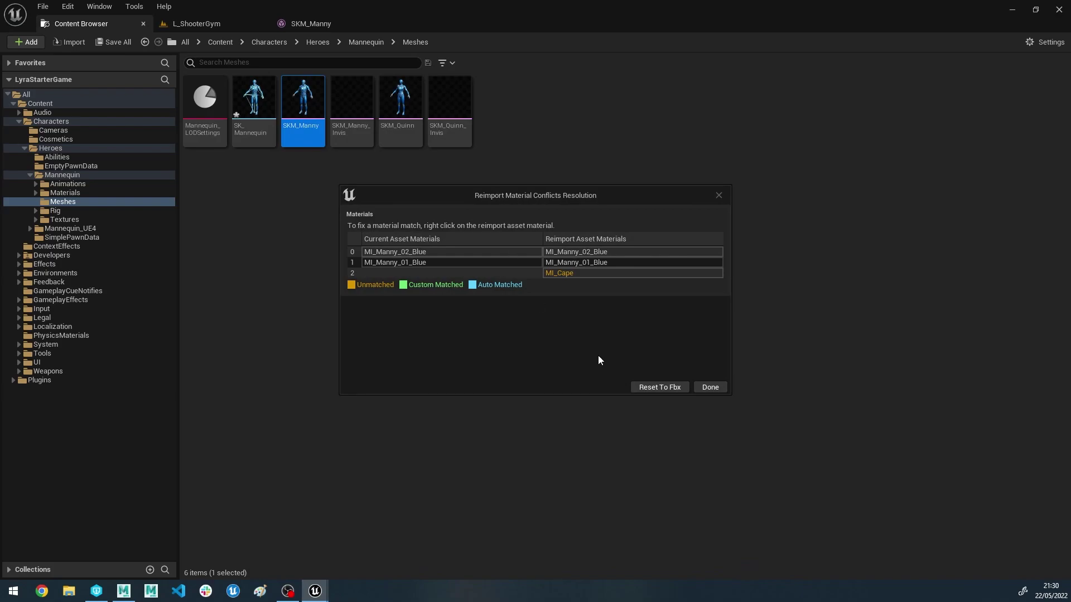
{"action": "left_click", "coordinate": [667, 387]}
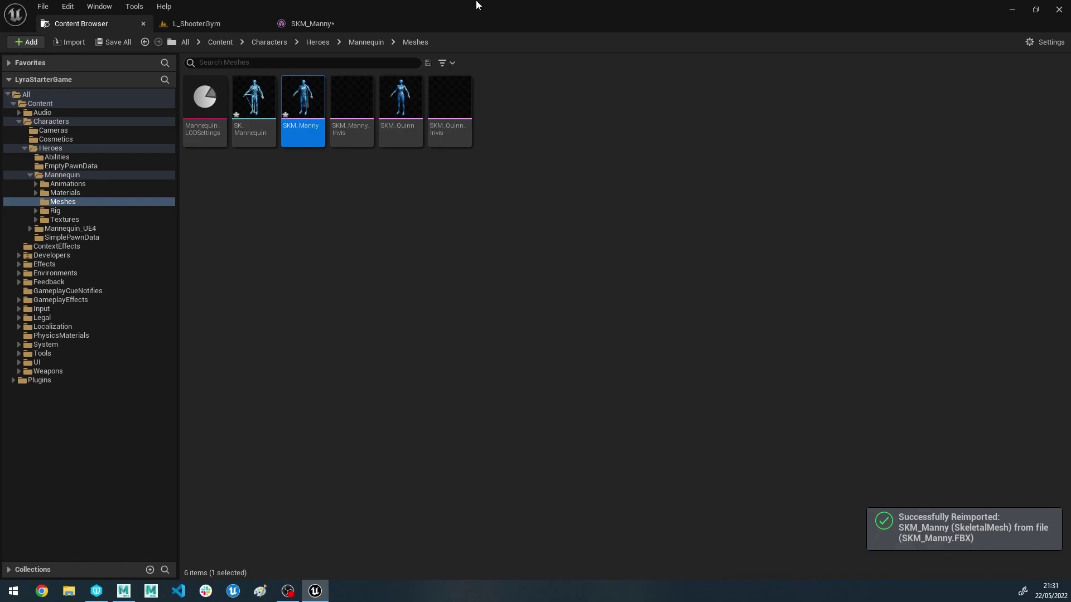
Turn off the Element 0 isolation in SKM_Manny and view the character's back with the cape
{"action": "left_click", "coordinate": [330, 25]}
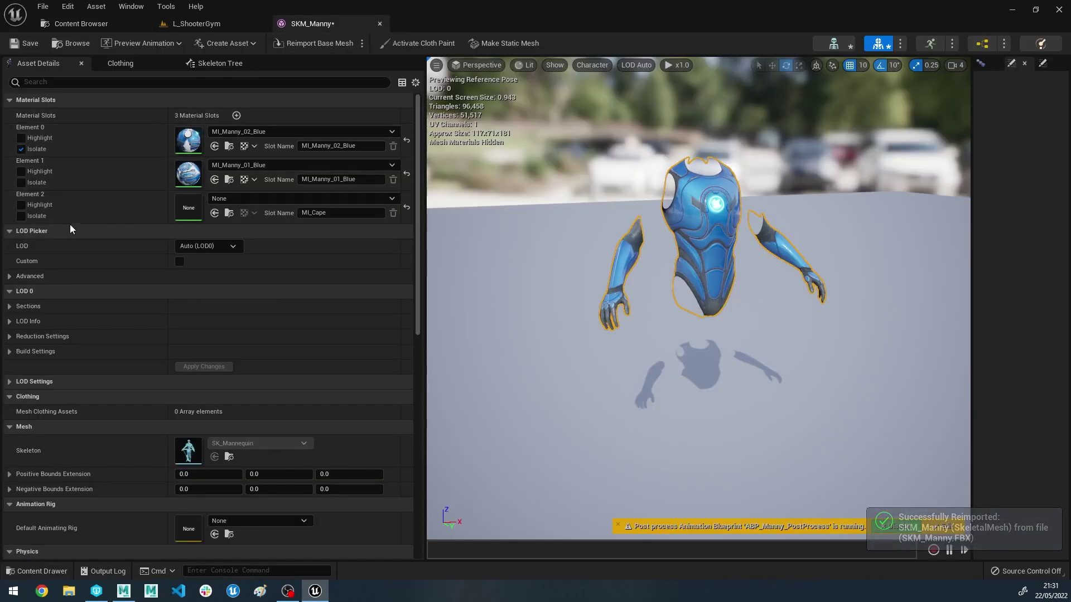
{"action": "left_click", "coordinate": [29, 147]}
{"action": "mouse_move", "coordinate": [584, 391]}
{"action": "left_mouse_down"}
{"action": "mouse_move", "coordinate": [758, 393]}
{"action": "mouse_move", "coordinate": [583, 410]}
{"action": "left_mouse_up"}
Assign MI_MetalChroma to the MI_Cape material slot and save SKM_Manny
{"action": "left_click", "coordinate": [346, 198]}
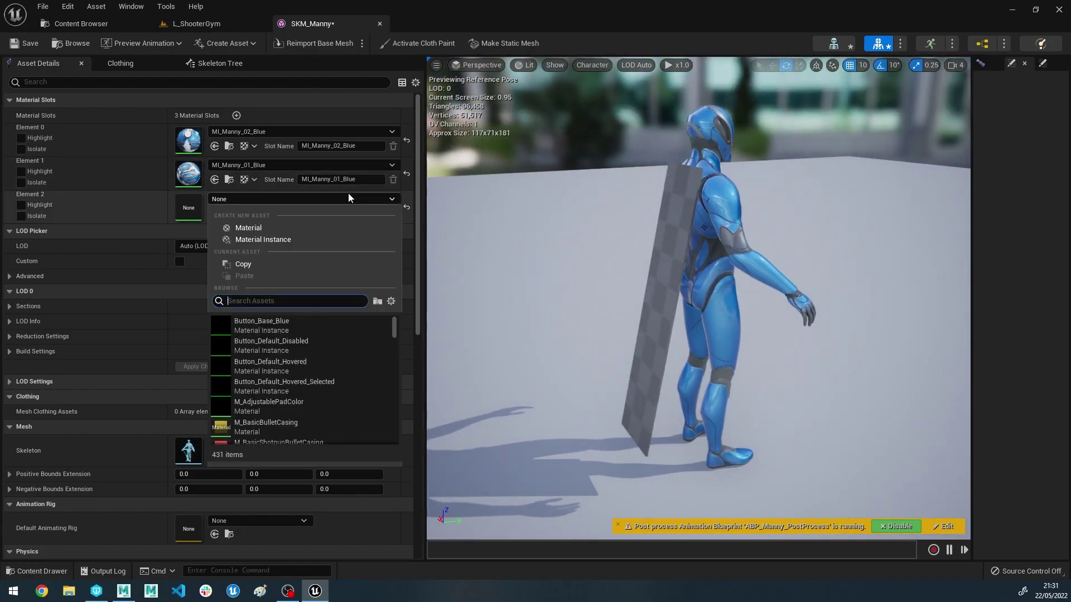
{"action": "scroll", "coordinate": [333, 357], "scroll_direction": "down", "scroll_amount": 10}
{"action": "left_click", "coordinate": [333, 371]}
{"action": "left_click_drag", "start_coordinate": [604, 353], "coordinate": [584, 374], "text": "alt"}
{"action": "left_click", "coordinate": [27, 43]}
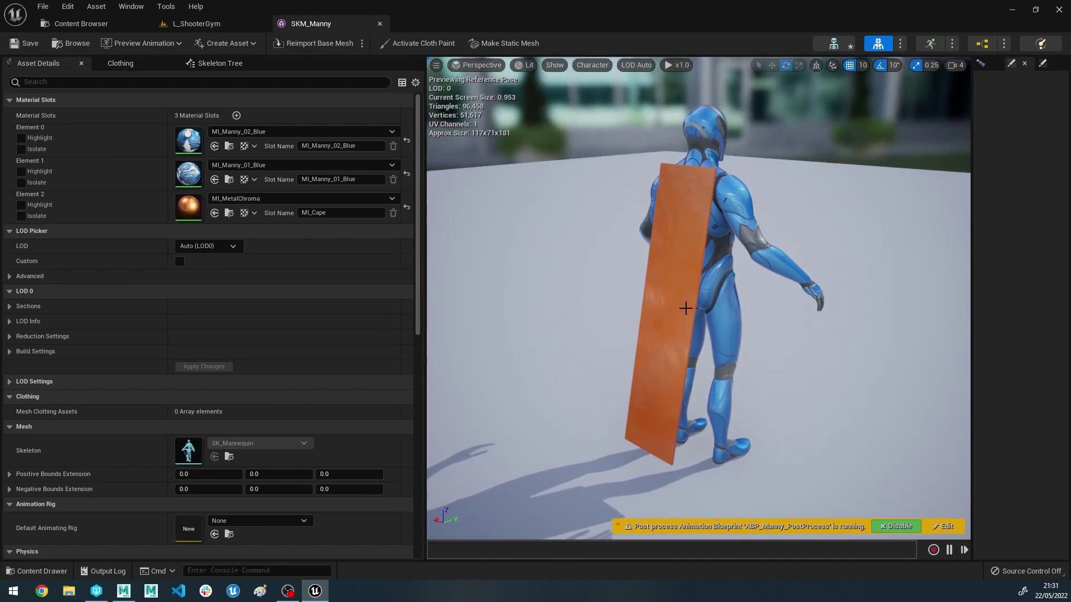
Create clothing data from the cape section, naming the asset Cloth_Cape and using PA_Mannequin as its physics asset
{"action": "left_click", "coordinate": [686, 308]}
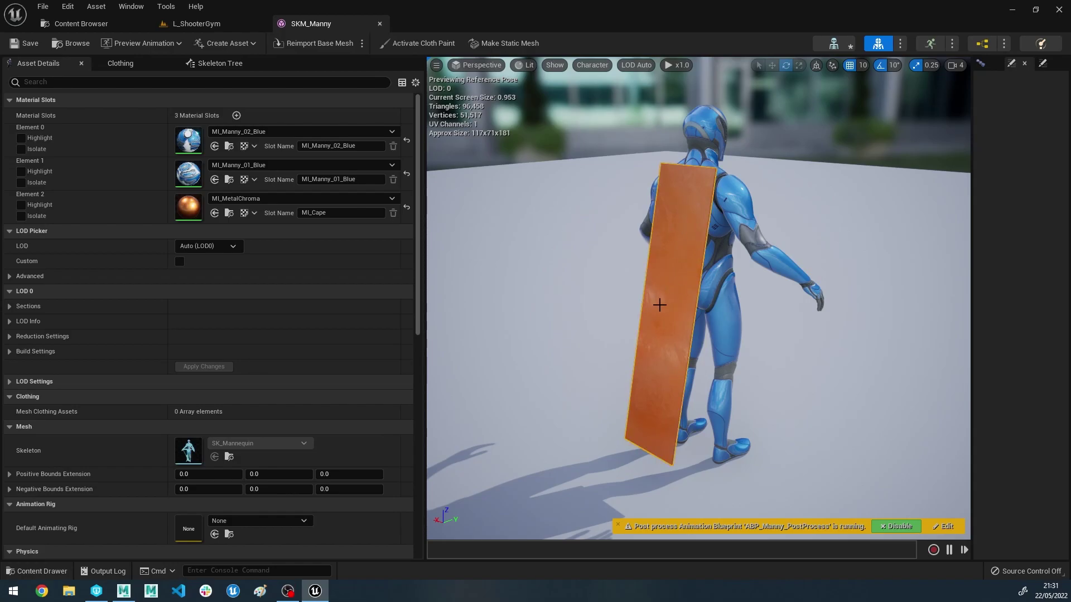
{"action": "right_click", "coordinate": [665, 295]}
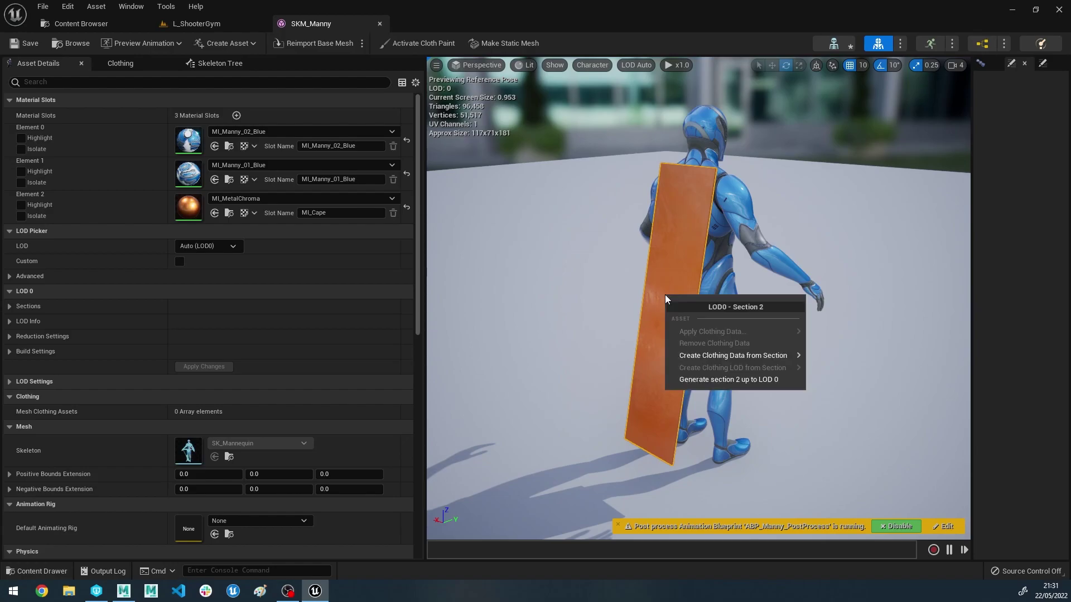
{"action": "mouse_move", "coordinate": [728, 360]}
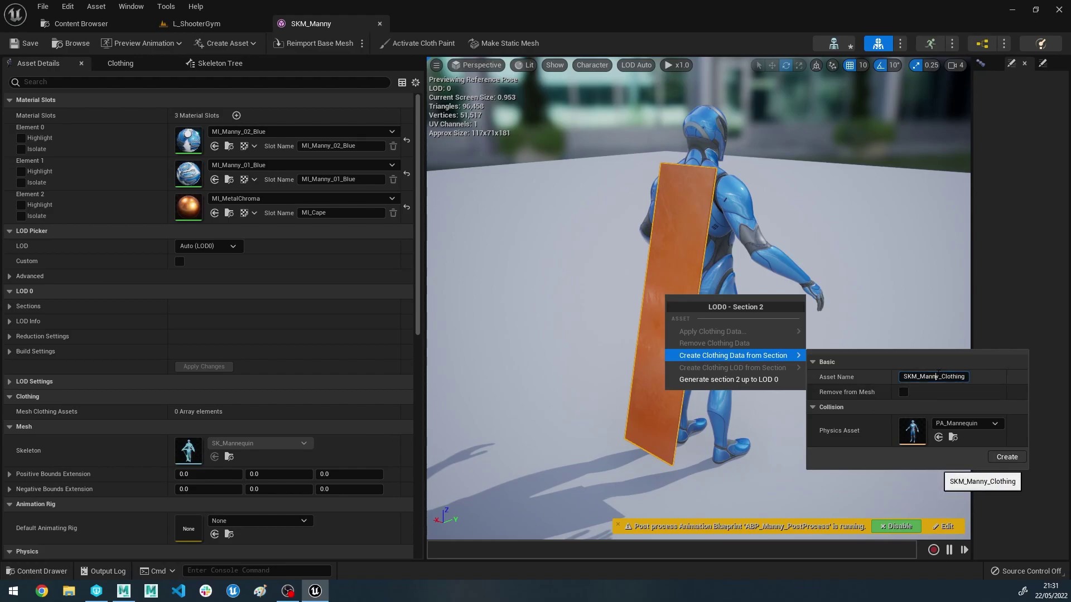
{"action": "double_click", "coordinate": [937, 375]}
{"action": "type", "text": "Cloth_Cape"}
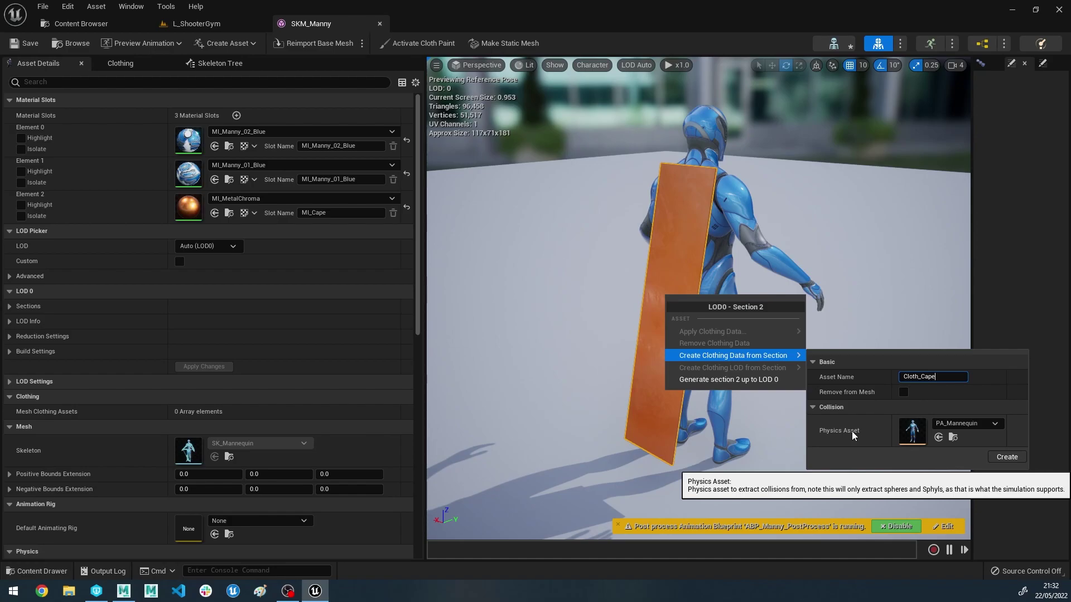
{"action": "left_click", "coordinate": [1007, 456]}
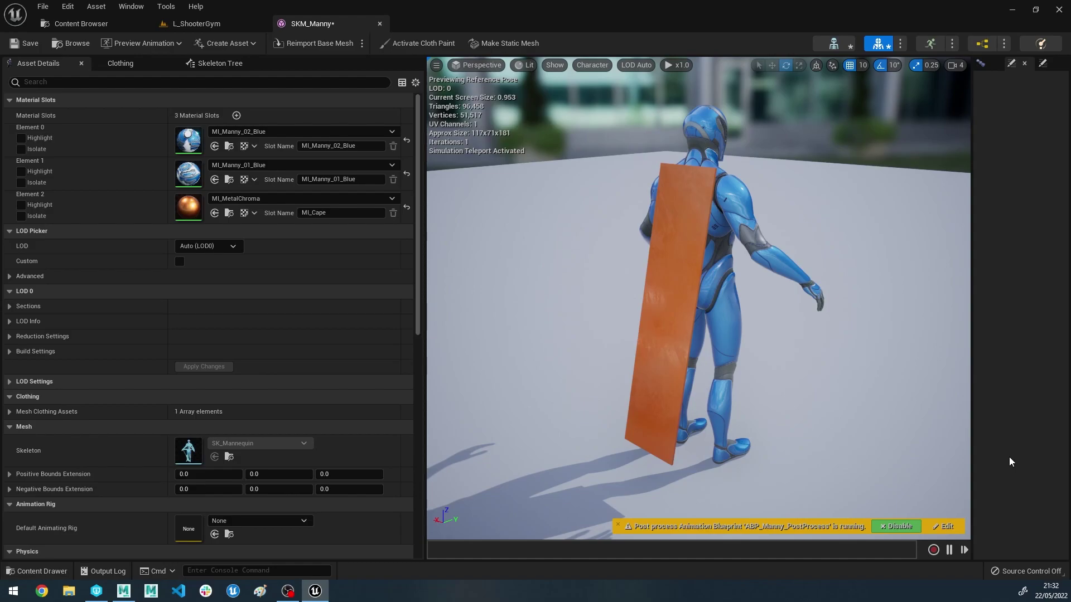
Apply the Cloth_Cape_0 - LOD0 clothing data to Section 2, the cape, in the LOD 0 sections
{"action": "left_click", "coordinate": [677, 303]}
{"action": "right_click", "coordinate": [675, 254]}
{"action": "mouse_move", "coordinate": [707, 290]}
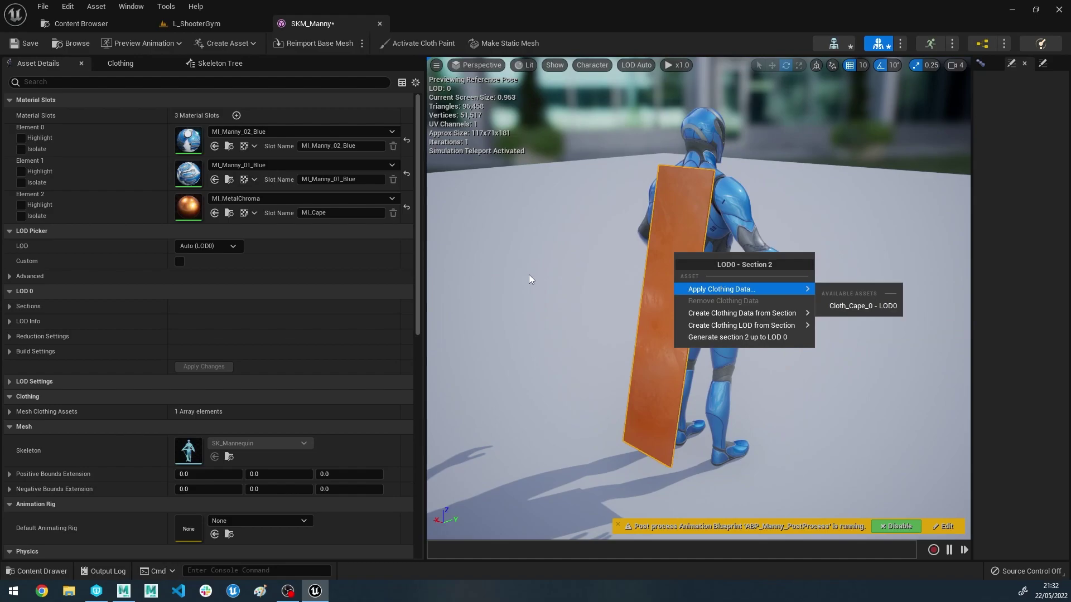
{"action": "left_click", "coordinate": [11, 306]}
{"action": "scroll", "coordinate": [112, 323], "scroll_direction": "down", "scroll_amount": 1}
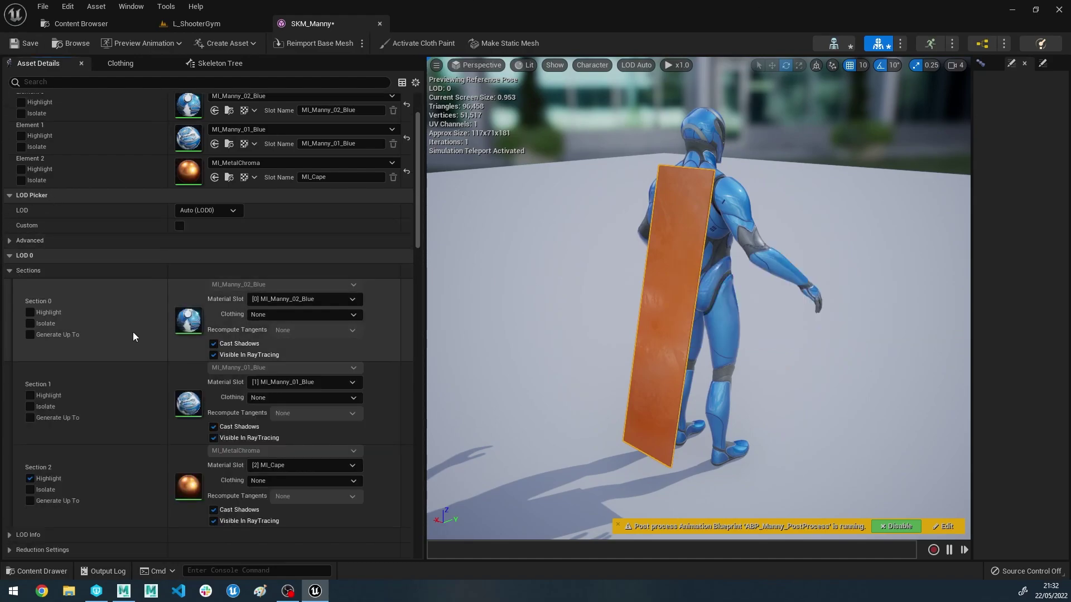
{"action": "scroll", "coordinate": [139, 342], "scroll_direction": "down", "scroll_amount": 1}
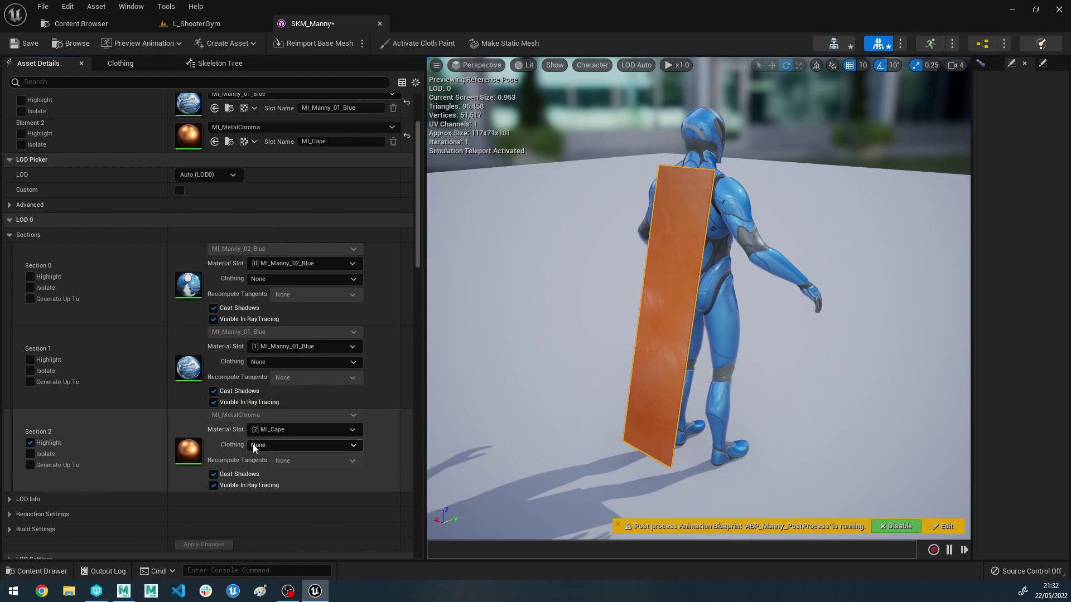
{"action": "left_click", "coordinate": [263, 445]}
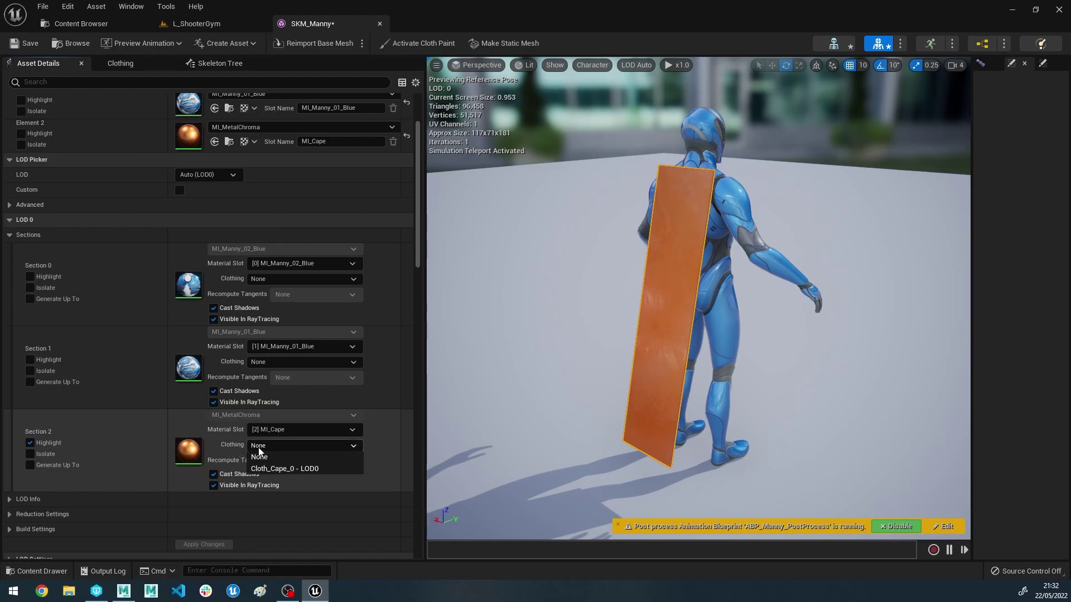
{"action": "left_click", "coordinate": [283, 469]}
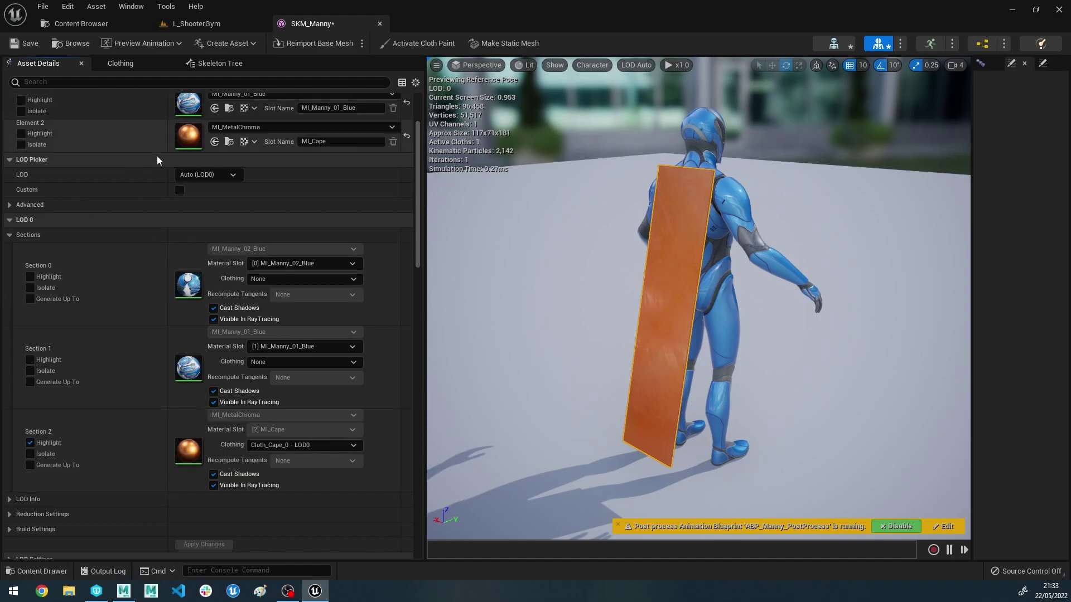
Close and reopen the Clothing view to refresh its data, and select Cloth_Cape_0
{"action": "left_click", "coordinate": [124, 65]}
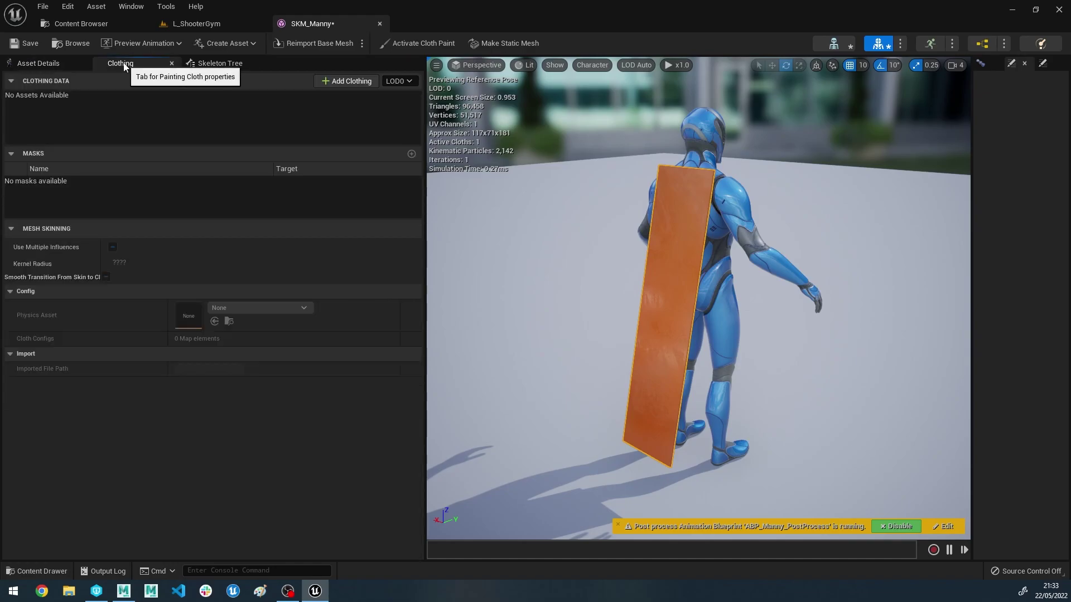
{"action": "left_click", "coordinate": [131, 6]}
{"action": "mouse_move", "coordinate": [166, 6]}
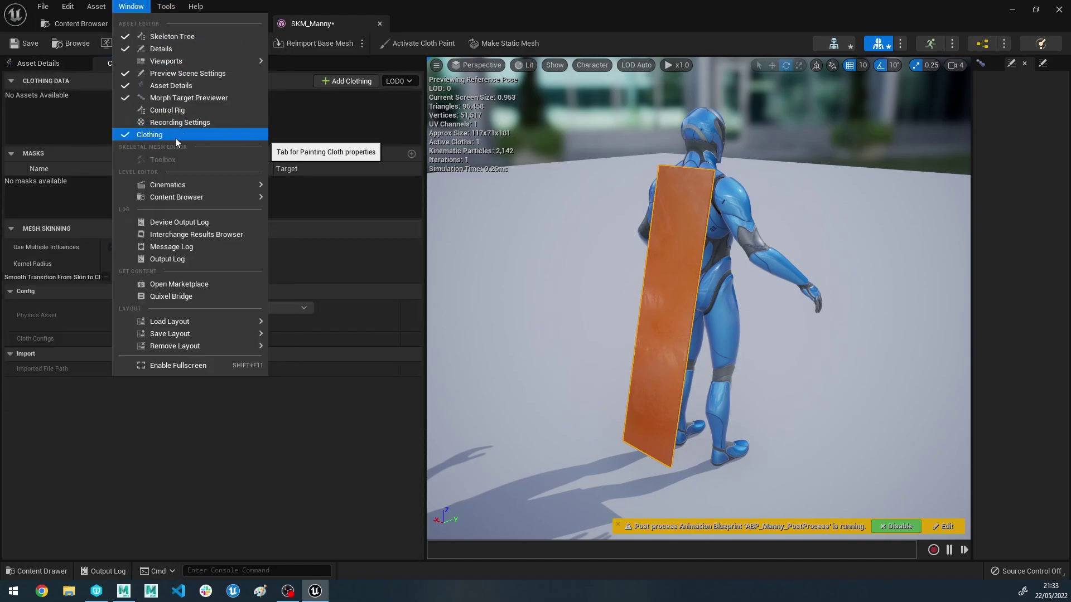
{"action": "left_click", "coordinate": [65, 121]}
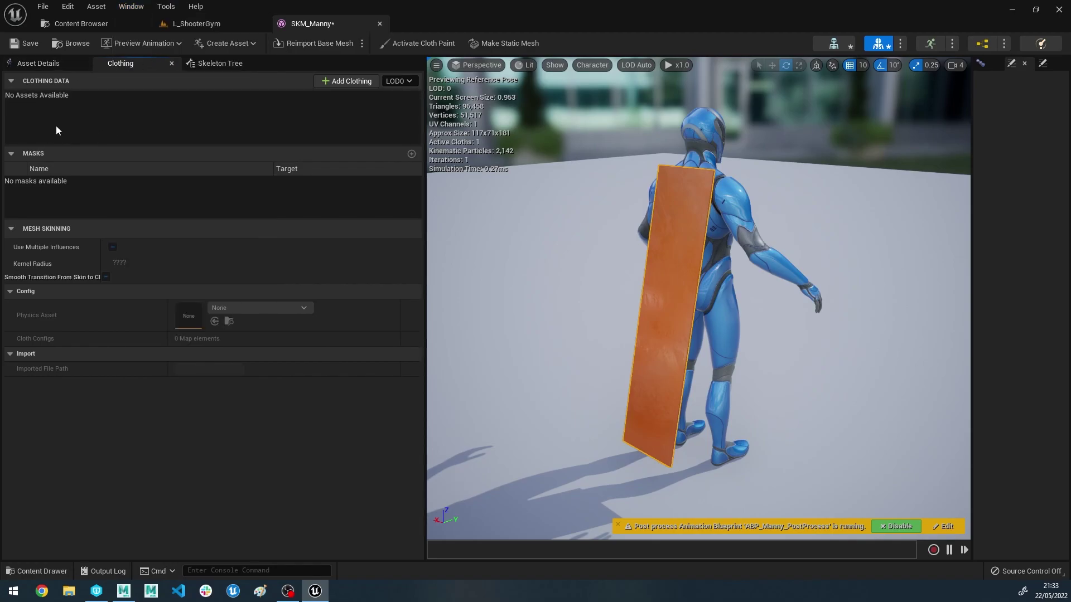
{"action": "left_click", "coordinate": [171, 63]}
{"action": "left_click", "coordinate": [131, 6]}
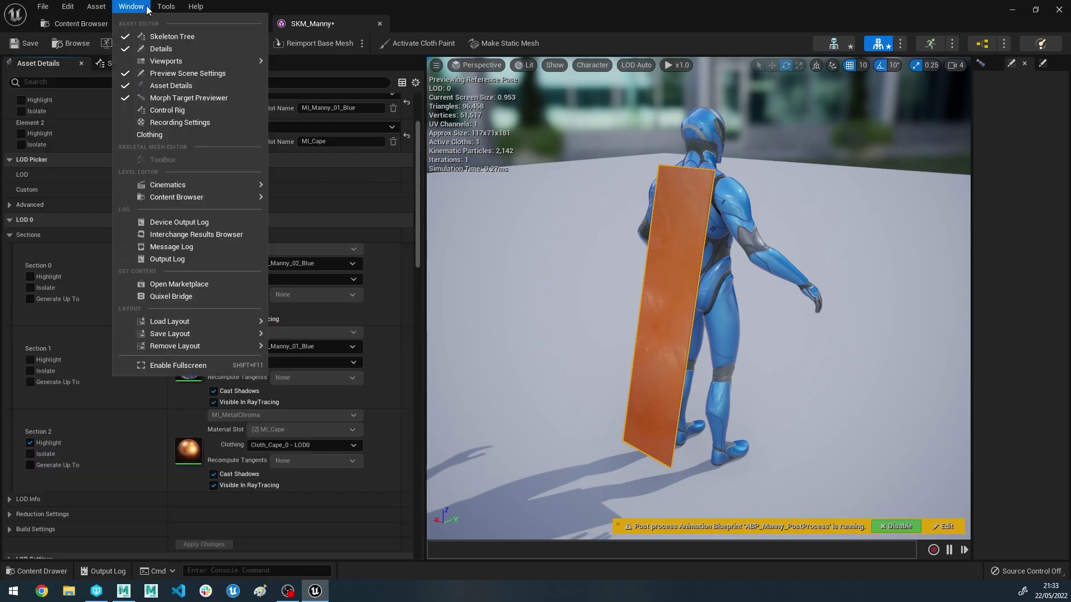
{"action": "left_click", "coordinate": [150, 134]}
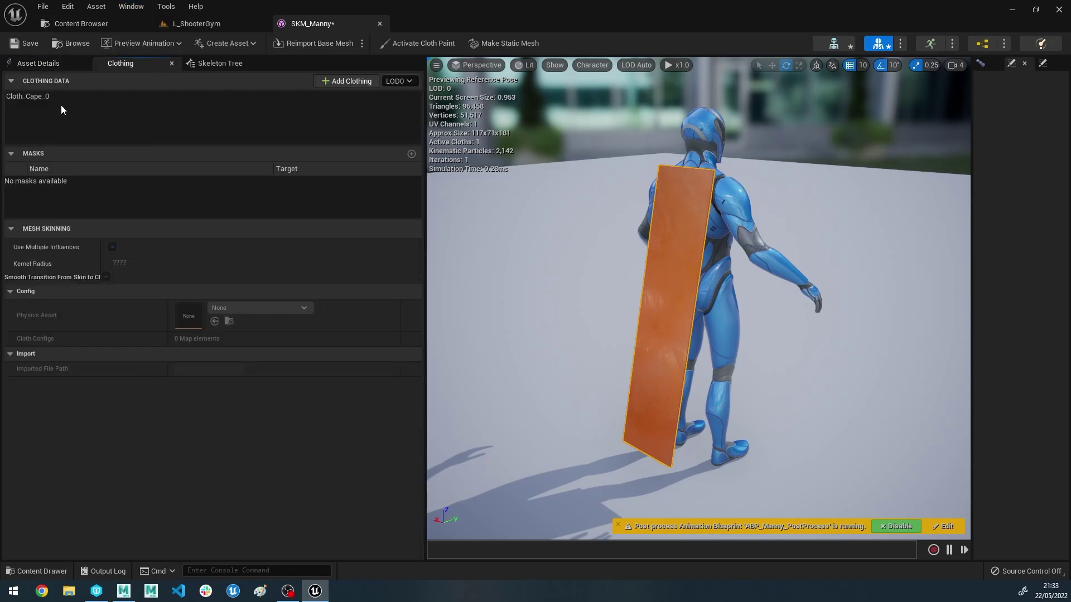
{"action": "left_click", "coordinate": [89, 99]}
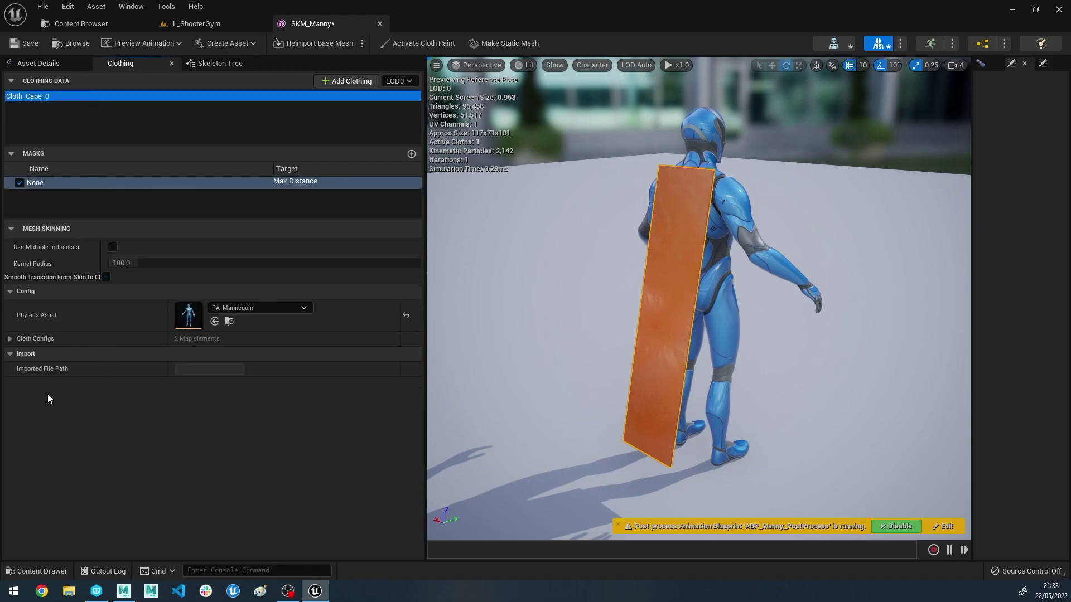
Examine the cloth configs of Cloth_Cape_0, including the shared simulation settings and the mass properties, and collapse them again
{"action": "left_click", "coordinate": [10, 338]}
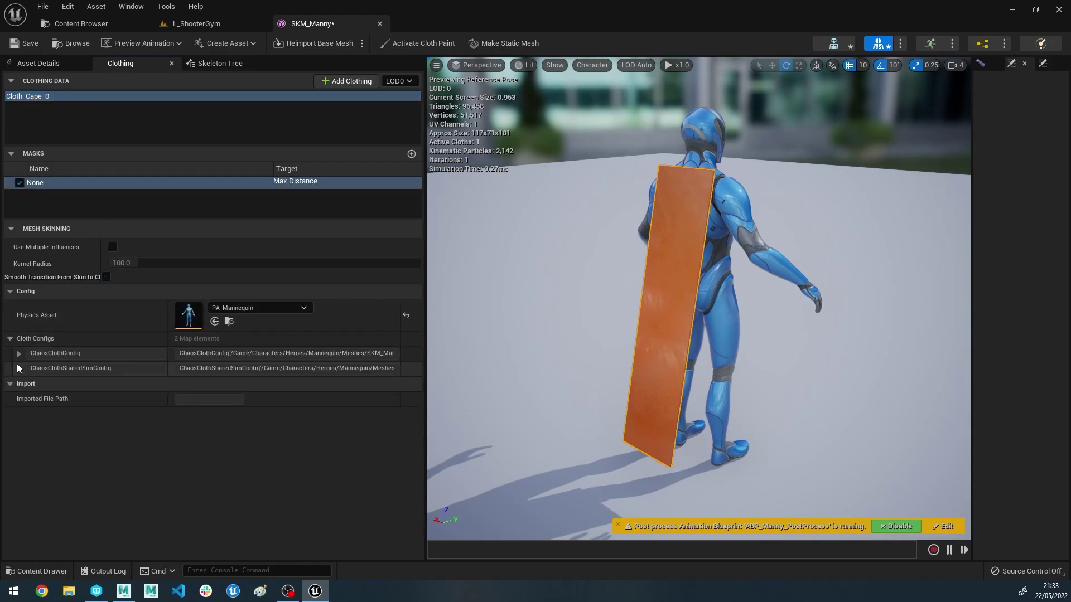
{"action": "left_click", "coordinate": [19, 368]}
{"action": "left_click", "coordinate": [27, 383]}
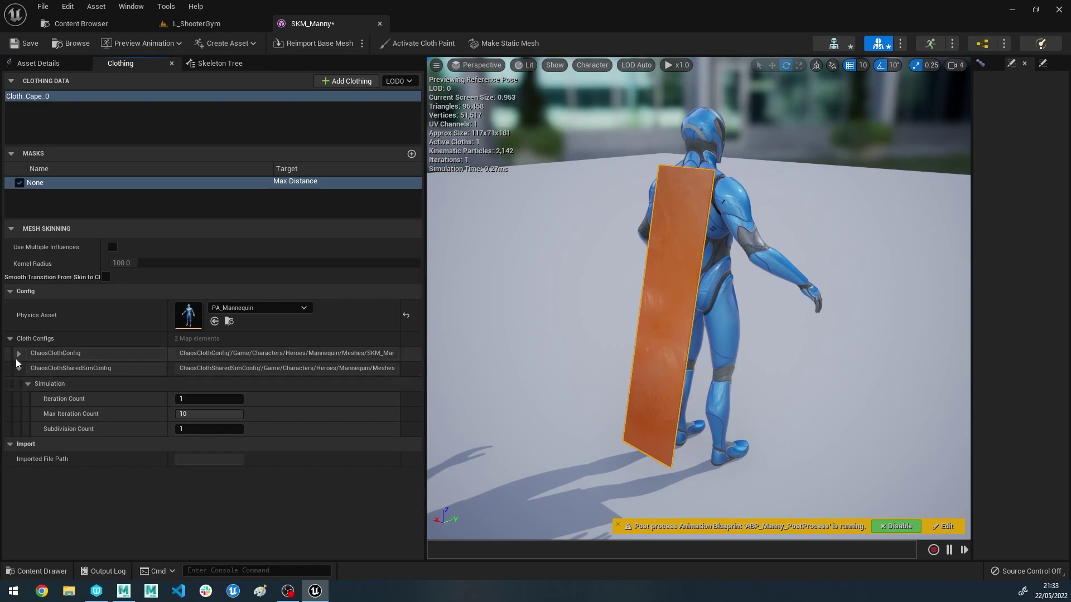
{"action": "left_click", "coordinate": [19, 353]}
{"action": "left_click", "coordinate": [27, 368]}
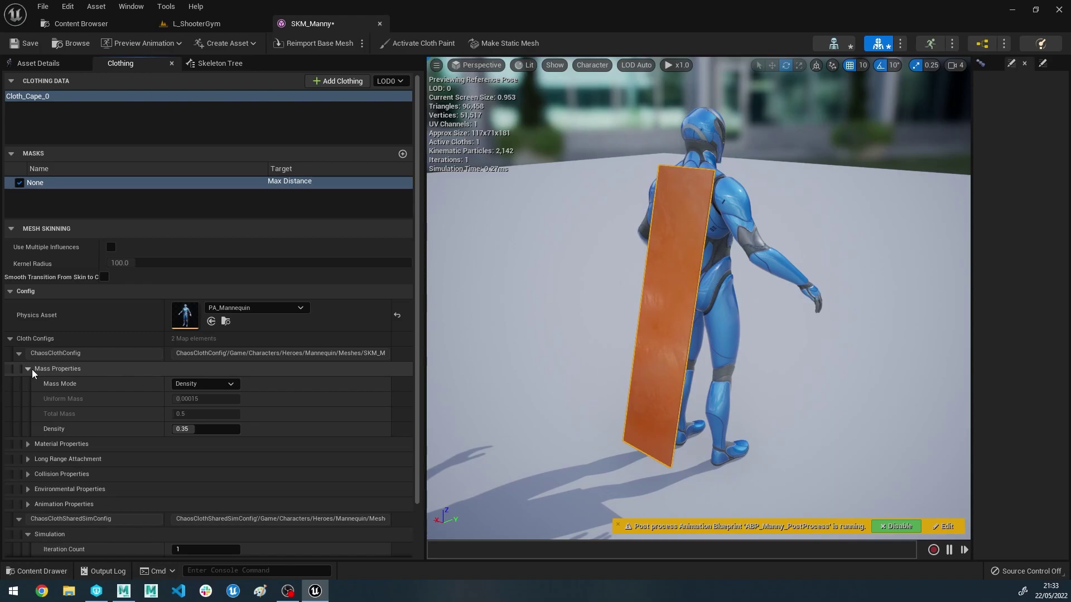
{"action": "left_click", "coordinate": [27, 369]}
{"action": "left_click", "coordinate": [20, 353]}
{"action": "left_click", "coordinate": [11, 340]}
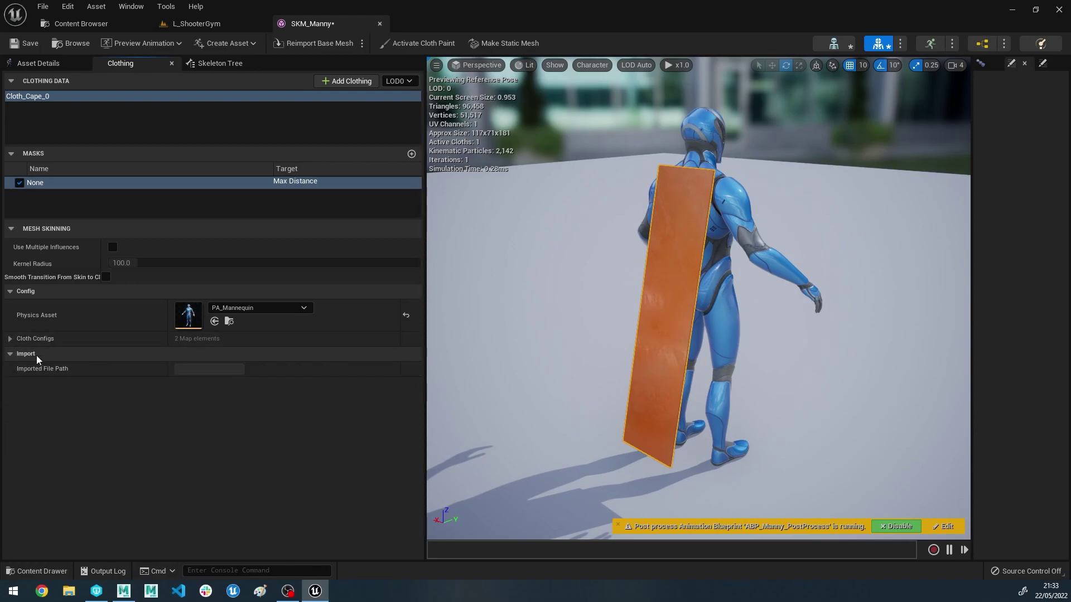
Activate cloth paint and brush a round Max Distance patch on the cape's middle with paint value 100 and radius 10
{"action": "left_click", "coordinate": [424, 43]}
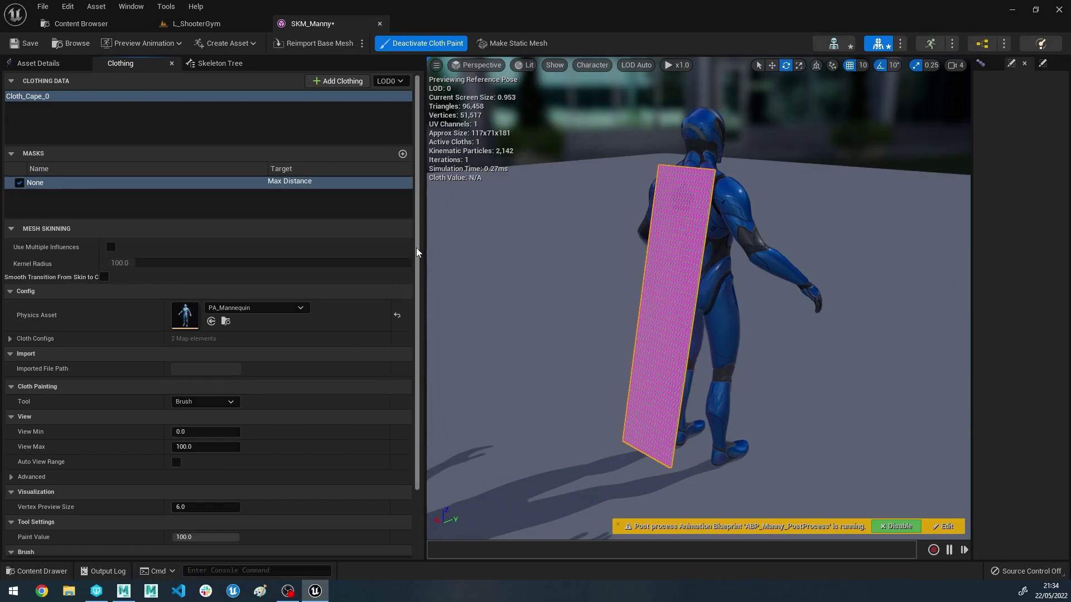
{"action": "scroll", "coordinate": [109, 182], "scroll_direction": "down", "scroll_amount": 3}
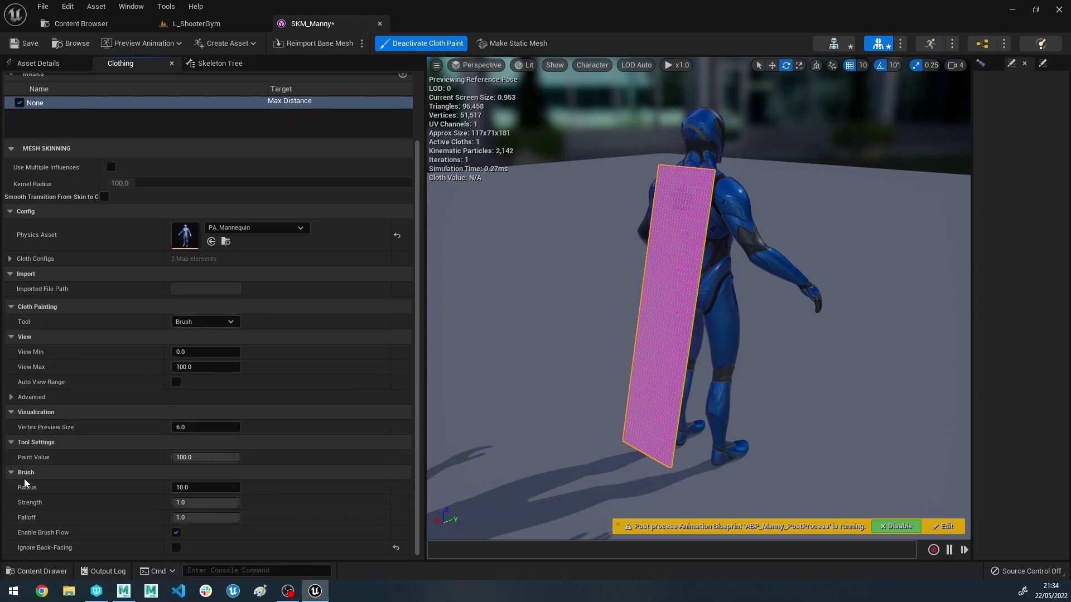
{"action": "mouse_move", "coordinate": [184, 488]}
{"action": "left_mouse_down"}
{"action": "mouse_move", "coordinate": [163, 506]}
{"action": "mouse_move", "coordinate": [192, 490]}
{"action": "left_mouse_up"}
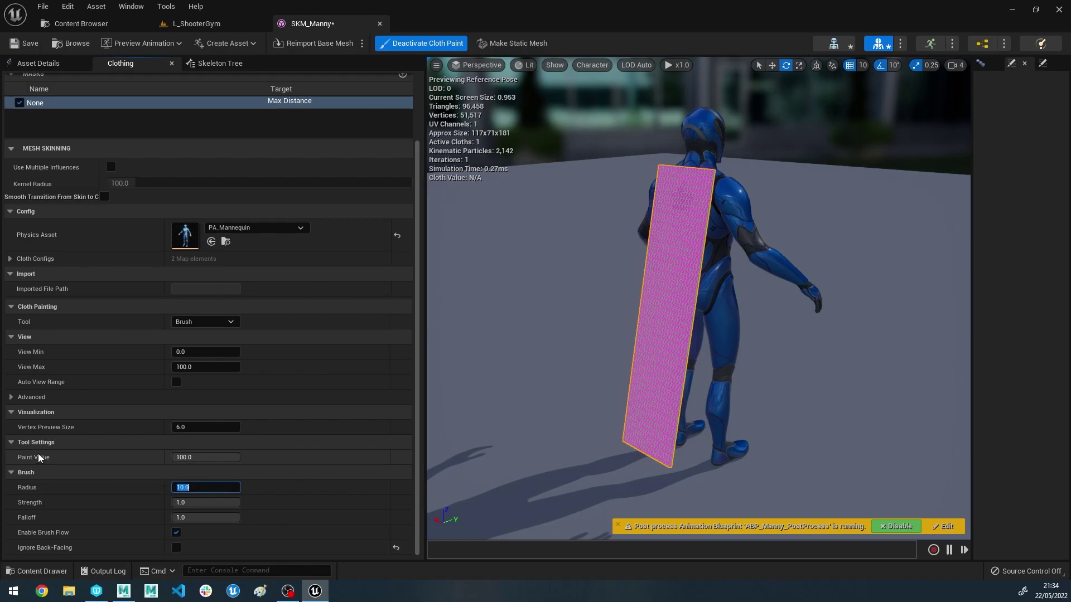
{"action": "mouse_move", "coordinate": [664, 341]}
{"action": "right_mouse_down"}
{"action": "mouse_move", "coordinate": [690, 335]}
{"action": "mouse_move", "coordinate": [653, 322]}
{"action": "mouse_move", "coordinate": [662, 324]}
{"action": "right_mouse_up"}
{"action": "key", "text": "w"}
{"action": "mouse_move", "coordinate": [674, 312]}
{"action": "left_mouse_down"}
{"action": "mouse_move", "coordinate": [693, 275]}
{"action": "mouse_move", "coordinate": [691, 301]}
{"action": "left_mouse_up"}
{"action": "right_click_drag", "start_coordinate": [800, 168], "coordinate": [826, 151]}
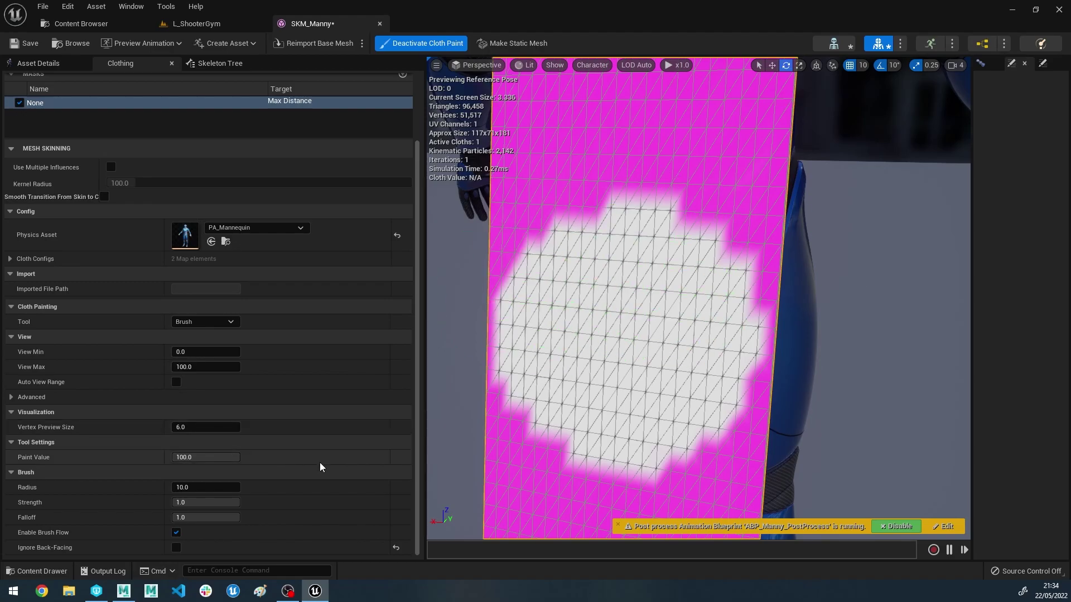
Deactivate cloth paint and examine from several angles how the painted patch of the cape simulates
{"action": "scroll", "coordinate": [619, 358], "scroll_direction": "down", "scroll_amount": 3}
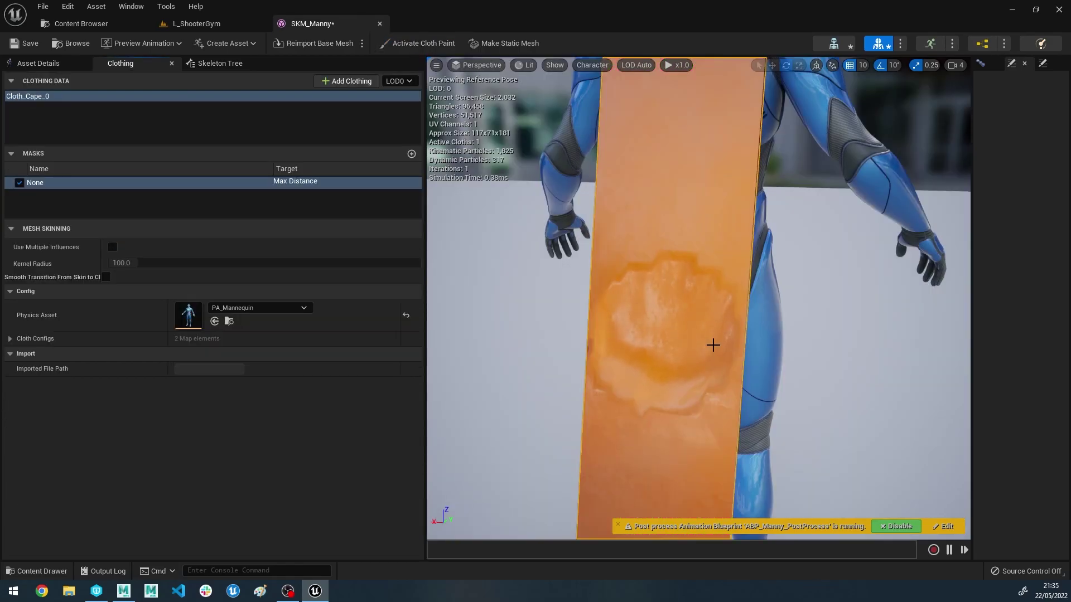
{"action": "right_click_drag", "start_coordinate": [714, 346], "coordinate": [580, 343]}
{"action": "left_click_drag", "start_coordinate": [759, 312], "coordinate": [713, 346]}
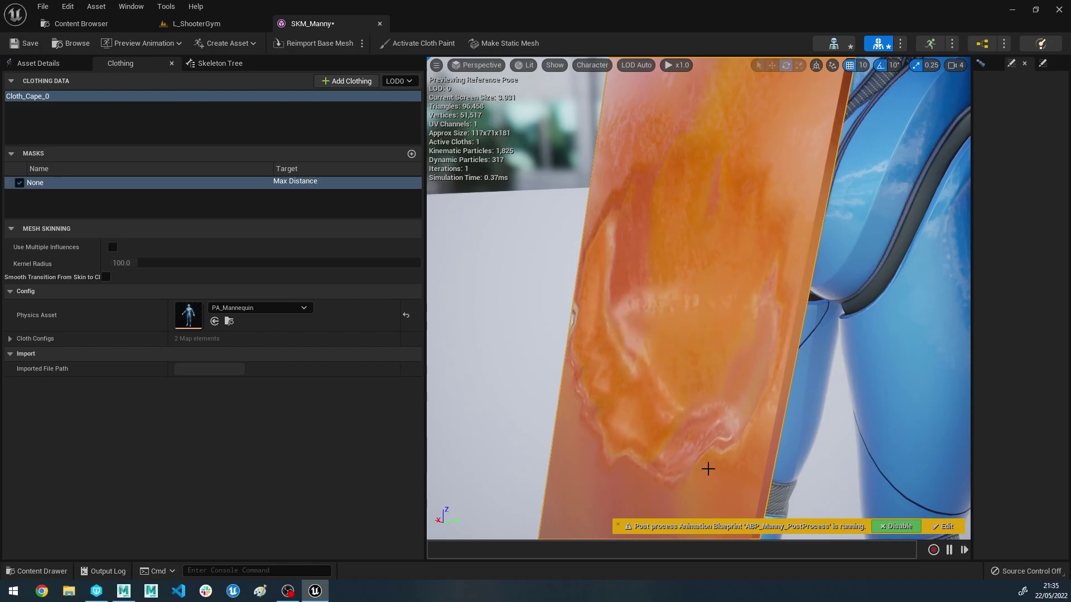
{"action": "left_click_drag", "start_coordinate": [758, 483], "coordinate": [692, 480], "text": "alt"}
{"action": "left_click_drag", "start_coordinate": [734, 256], "coordinate": [825, 295], "text": "alt"}
{"action": "right_click_drag", "start_coordinate": [725, 279], "coordinate": [692, 240], "text": "alt"}
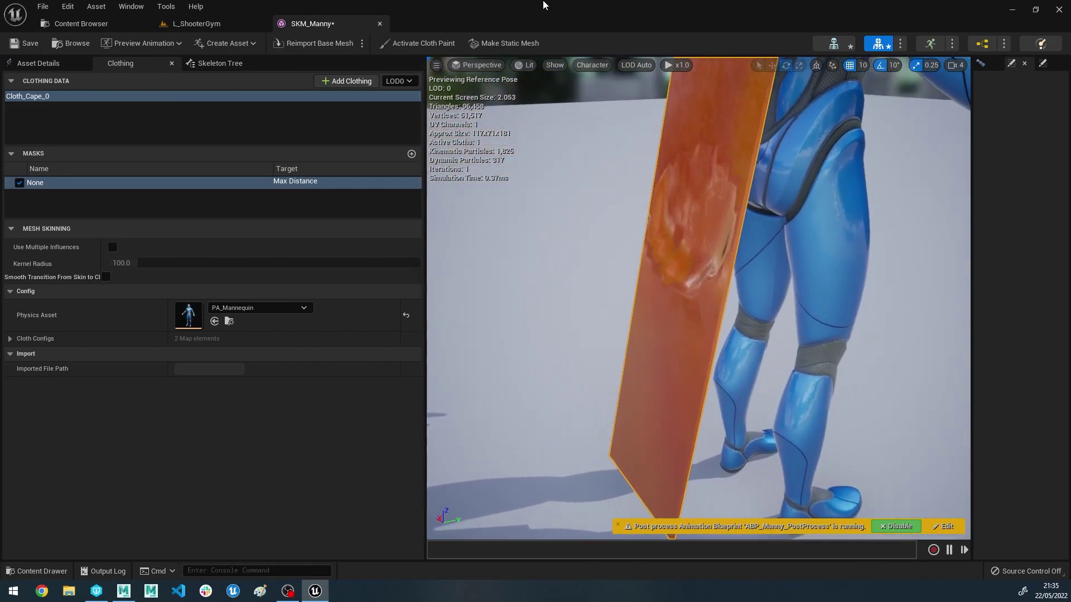
Reactivate cloth paint and brush the cape's whole lower part down to the hem with paint value 100
{"action": "left_click", "coordinate": [440, 42]}
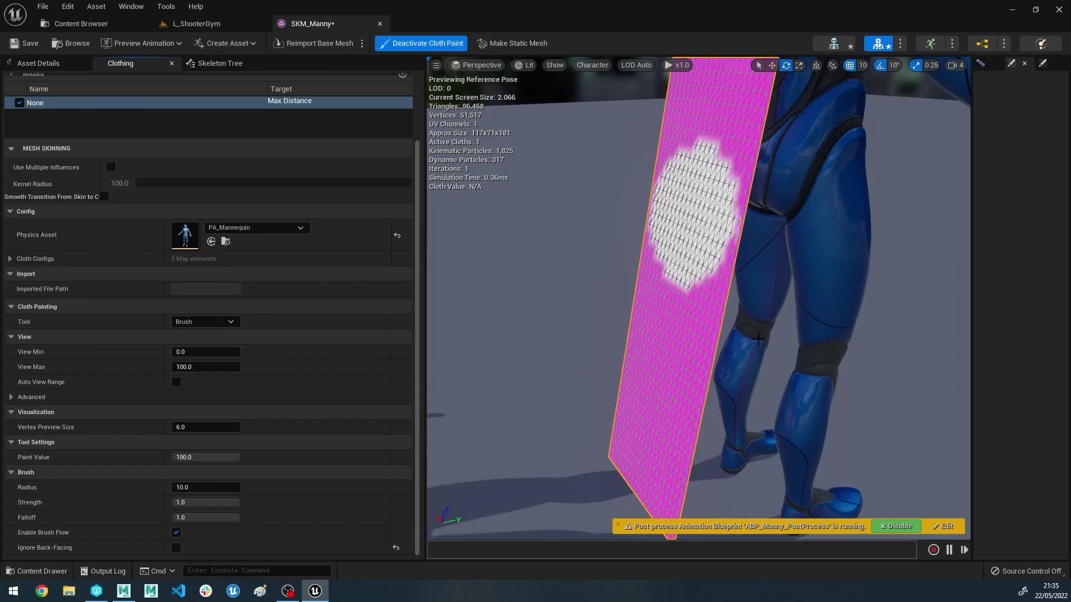
{"action": "left_click_drag", "start_coordinate": [762, 352], "coordinate": [826, 349], "text": "alt"}
{"action": "right_click_drag", "start_coordinate": [781, 346], "coordinate": [742, 323], "text": "alt"}
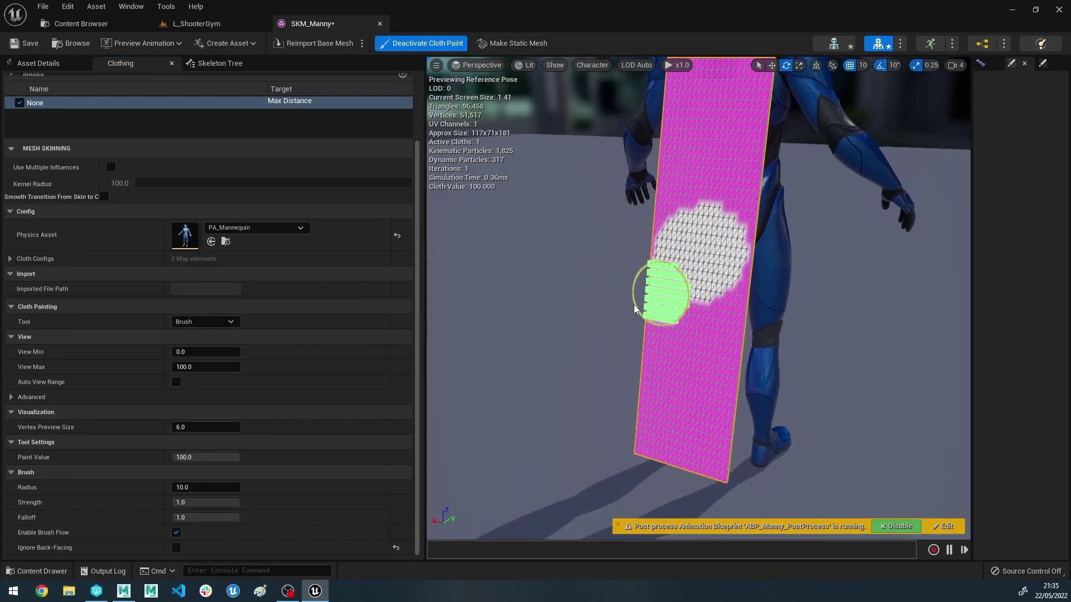
{"action": "mouse_move", "coordinate": [626, 313]}
{"action": "left_mouse_down"}
{"action": "mouse_move", "coordinate": [753, 363]}
{"action": "mouse_move", "coordinate": [675, 446]}
{"action": "mouse_move", "coordinate": [717, 452]}
{"action": "left_mouse_up"}
Blend the painted cloth values with the Smooth tool at strength 1.0, applying it repeatedly to the whole mesh
{"action": "left_click", "coordinate": [204, 322]}
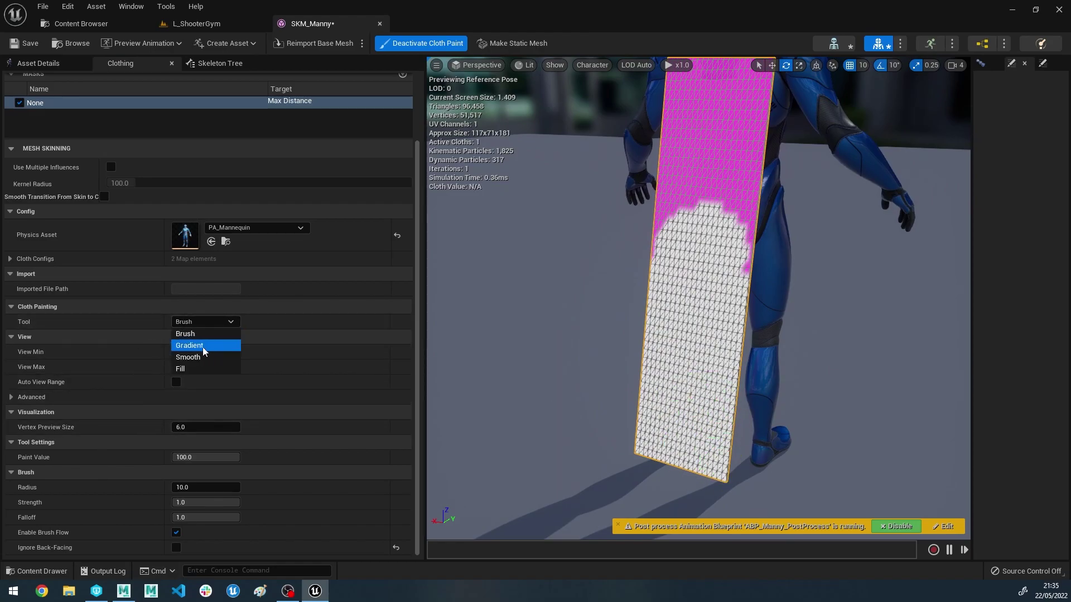
{"action": "left_click", "coordinate": [201, 359]}
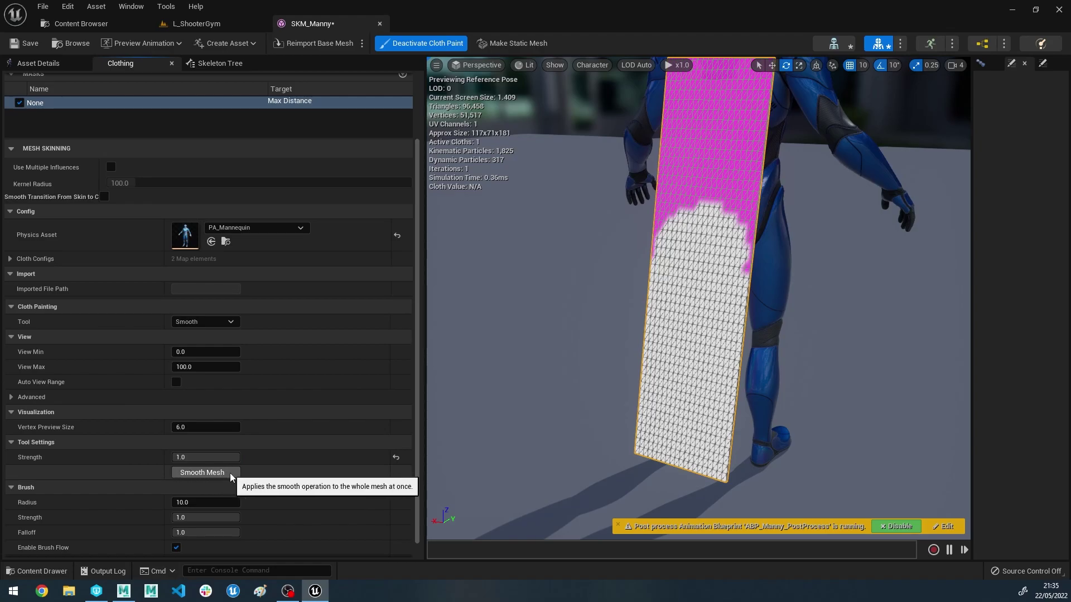
{"action": "left_click", "coordinate": [202, 473]}
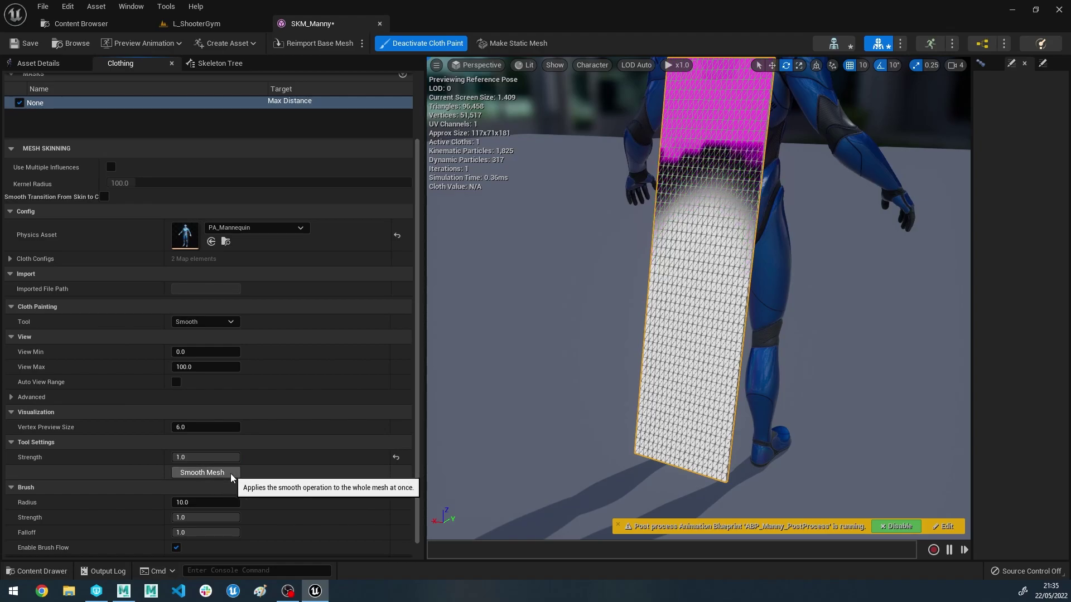
{"action": "left_click", "coordinate": [231, 478]}
{"action": "right_click_drag", "start_coordinate": [550, 346], "coordinate": [572, 267]}
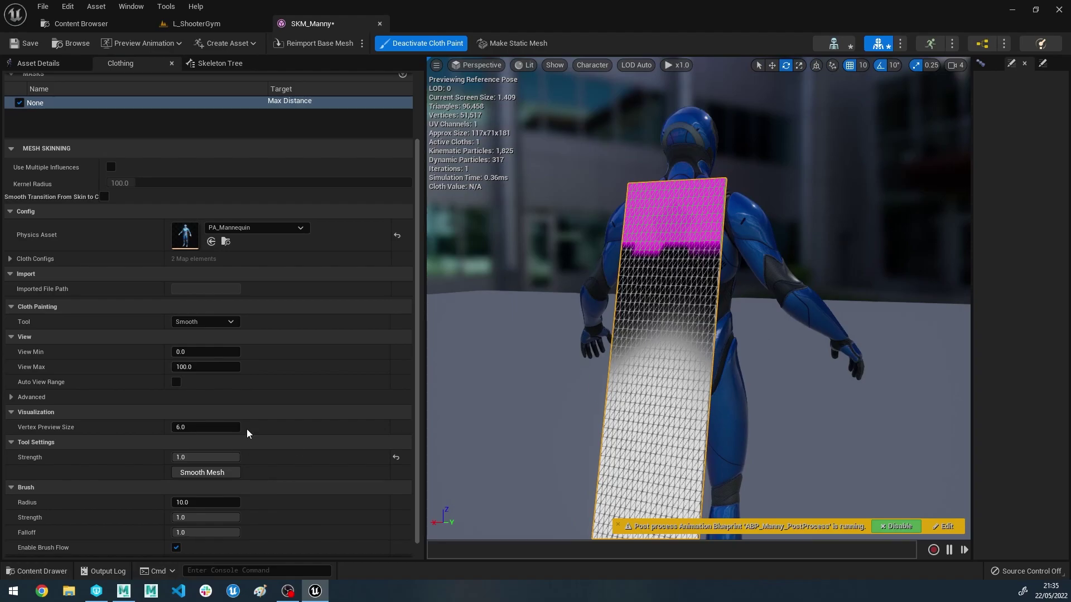
Clear the cape's painted values down to the hem with the Brush tool at paint value 0 and radius 10
{"action": "left_click", "coordinate": [199, 322]}
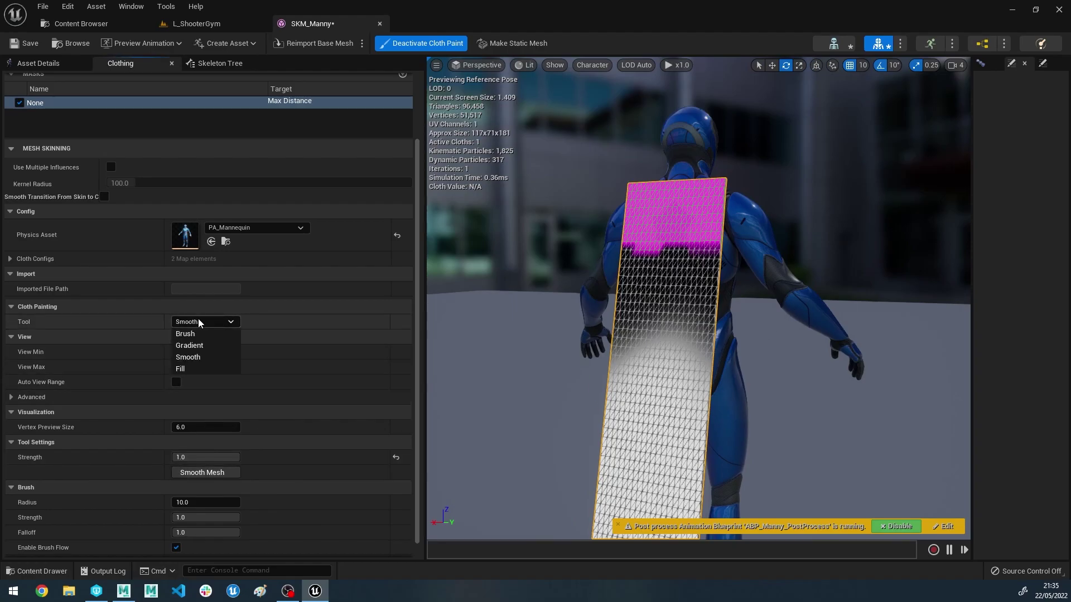
{"action": "left_click", "coordinate": [185, 334]}
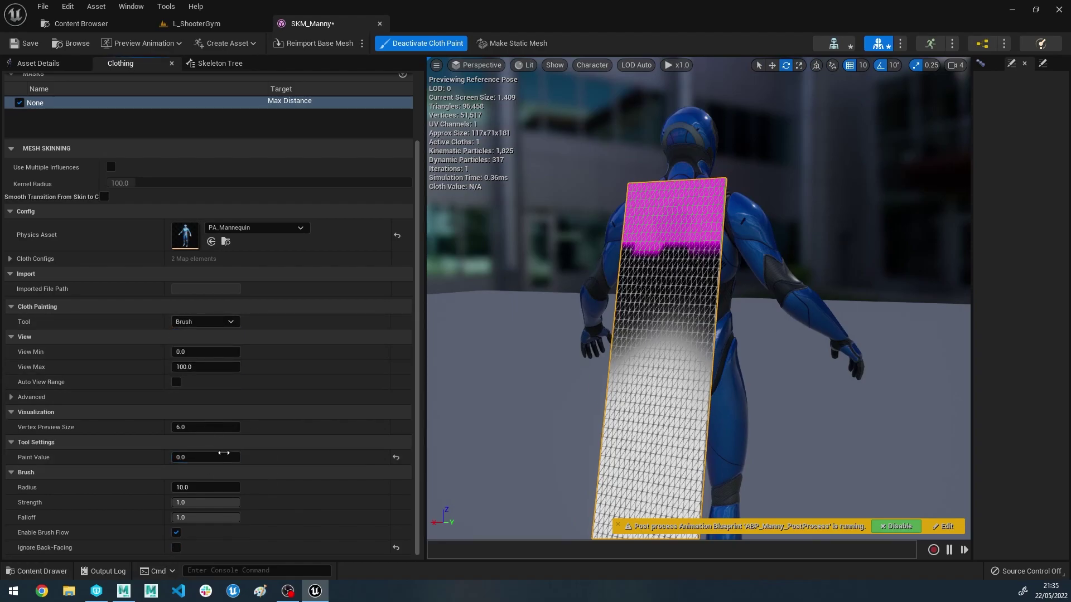
{"action": "mouse_move", "coordinate": [647, 253]}
{"action": "left_mouse_down"}
{"action": "mouse_move", "coordinate": [663, 329]}
{"action": "mouse_move", "coordinate": [649, 441]}
{"action": "left_mouse_up"}
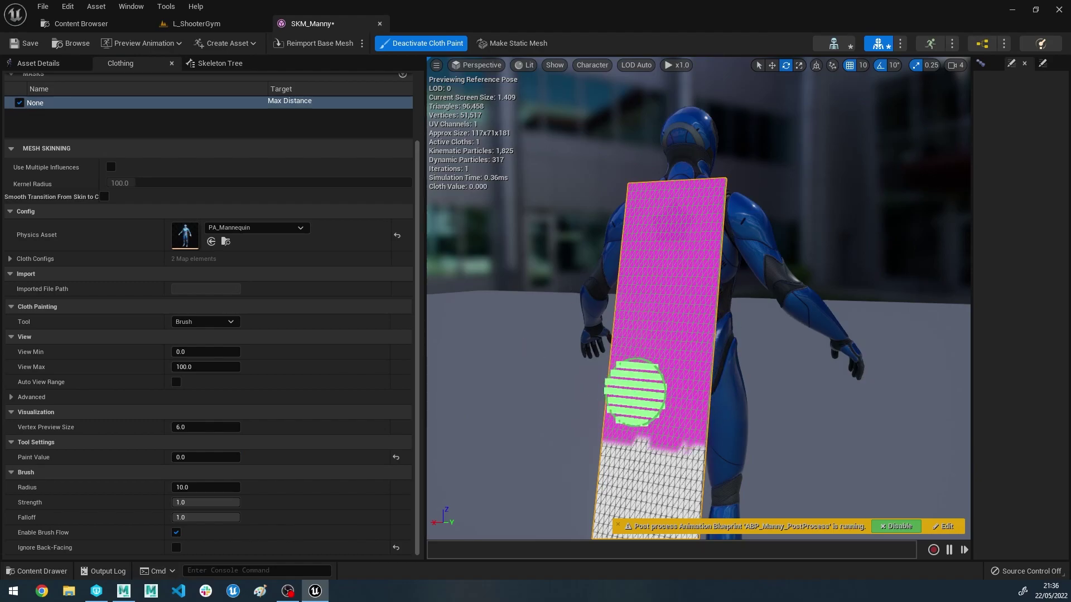
{"action": "right_click_drag", "start_coordinate": [649, 384], "coordinate": [664, 446]}
{"action": "mouse_move", "coordinate": [650, 380]}
{"action": "left_mouse_down"}
{"action": "mouse_move", "coordinate": [535, 380]}
{"action": "mouse_move", "coordinate": [614, 363]}
{"action": "mouse_move", "coordinate": [544, 540]}
{"action": "mouse_move", "coordinate": [680, 528]}
{"action": "left_mouse_up"}
Apply a Max Distance gradient from 0 at a row across the cape's upper back to 100 along its hem
{"action": "left_click", "coordinate": [205, 322]}
{"action": "left_click", "coordinate": [189, 345]}
{"action": "right_click_drag", "start_coordinate": [626, 270], "coordinate": [655, 266]}
{"action": "right_click_drag", "start_coordinate": [633, 219], "coordinate": [642, 208]}
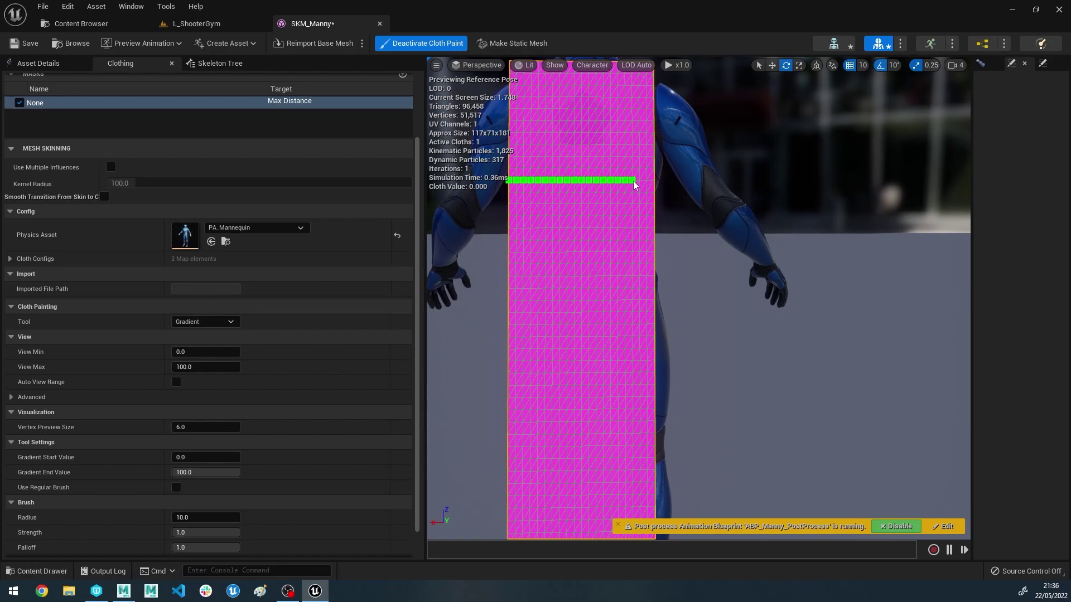
{"action": "right_click_drag", "start_coordinate": [658, 223], "coordinate": [654, 340]}
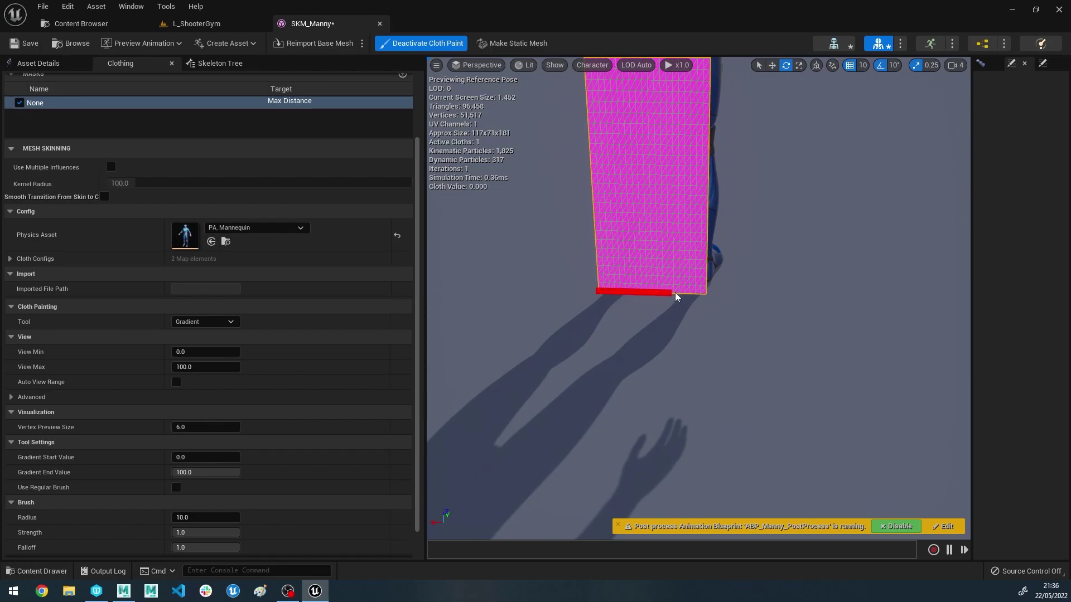
{"action": "right_click_drag", "start_coordinate": [701, 251], "coordinate": [721, 117]}
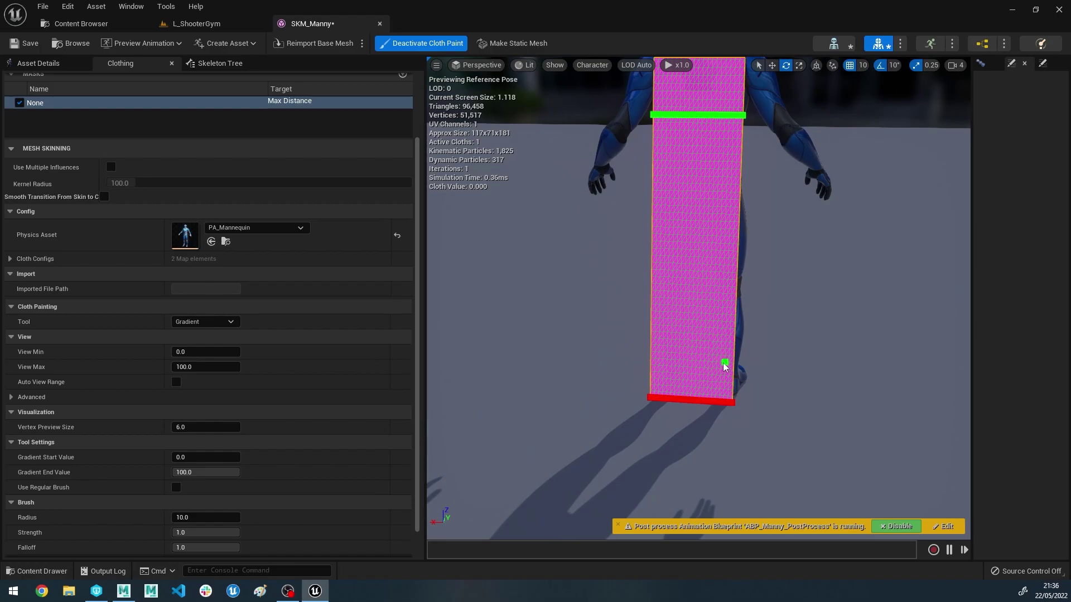
{"action": "key", "text": "Return"}
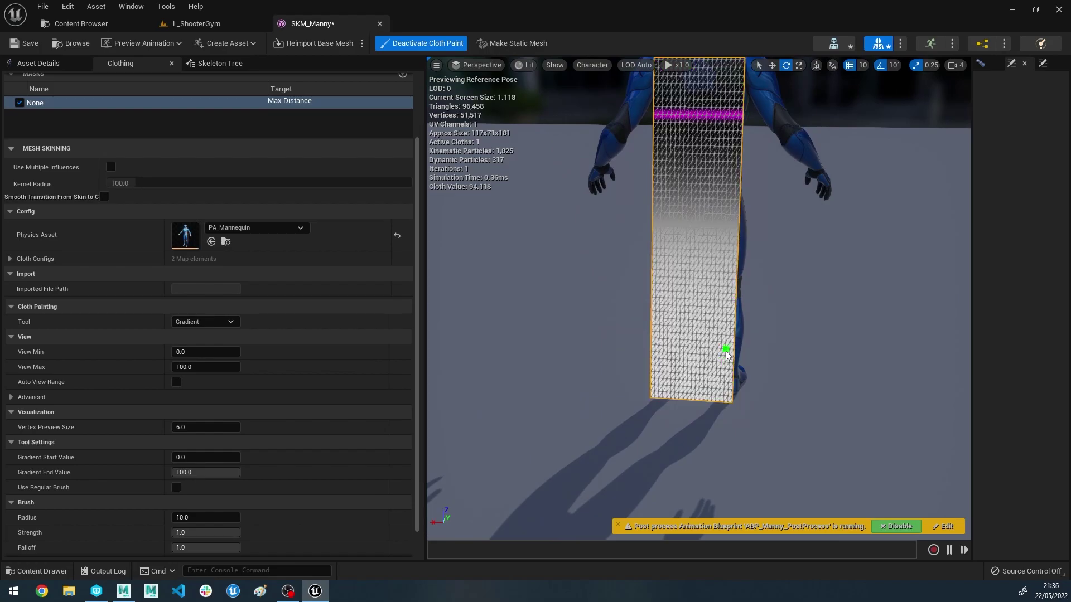
Brush the cape's upper part above the gradient's start row back to paint value 0 with the Brush tool
{"action": "mouse_move", "coordinate": [726, 356]}
{"action": "right_mouse_down"}
{"action": "mouse_move", "coordinate": [713, 315]}
{"action": "mouse_move", "coordinate": [747, 326]}
{"action": "mouse_move", "coordinate": [741, 315]}
{"action": "mouse_move", "coordinate": [714, 343]}
{"action": "mouse_move", "coordinate": [726, 356]}
{"action": "right_mouse_up"}
{"action": "key", "text": "w"}
{"action": "key", "text": "s"}
{"action": "key", "text": "d"}
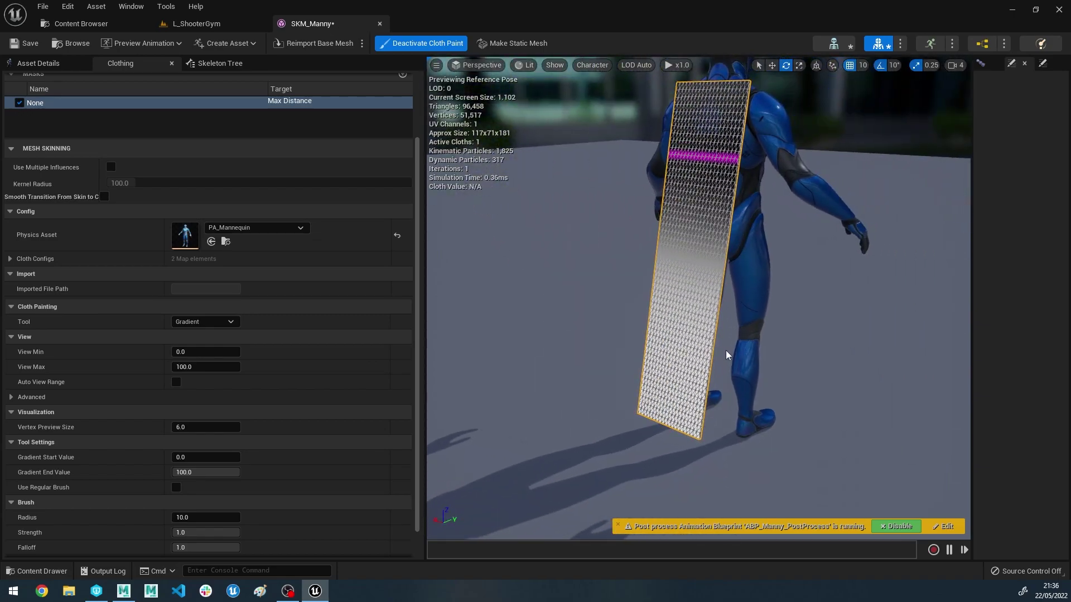
{"action": "scroll", "coordinate": [614, 238], "scroll_direction": "up", "scroll_amount": 6}
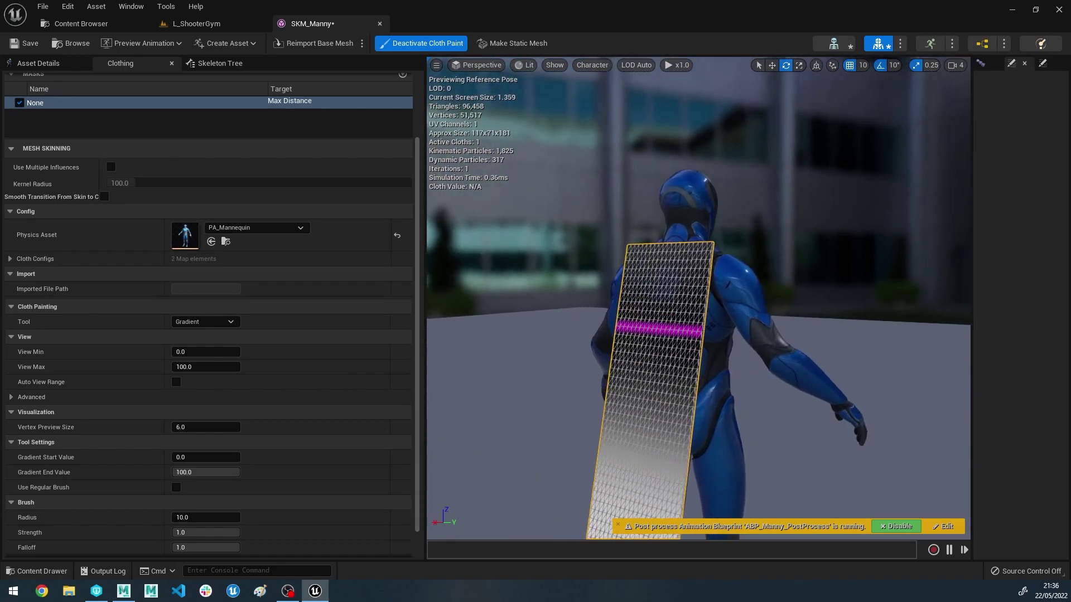
{"action": "left_click_drag", "start_coordinate": [635, 239], "coordinate": [721, 208], "text": "alt"}
{"action": "left_click", "coordinate": [205, 322]}
{"action": "left_click", "coordinate": [190, 333]}
{"action": "mouse_move", "coordinate": [661, 274]}
{"action": "left_mouse_down"}
{"action": "mouse_move", "coordinate": [741, 253]}
{"action": "mouse_move", "coordinate": [657, 290]}
{"action": "mouse_move", "coordinate": [826, 280]}
{"action": "left_mouse_up"}
Deactivate cloth paint and examine from behind and from the side how the gradient-painted cape simulates
{"action": "mouse_move", "coordinate": [826, 280]}
{"action": "right_mouse_down", "text": "alt"}
{"action": "mouse_move", "coordinate": [792, 280]}
{"action": "mouse_move", "coordinate": [800, 338]}
{"action": "right_mouse_up", "text": "alt"}
{"action": "left_click", "coordinate": [399, 46]}
{"action": "left_click", "coordinate": [400, 45]}
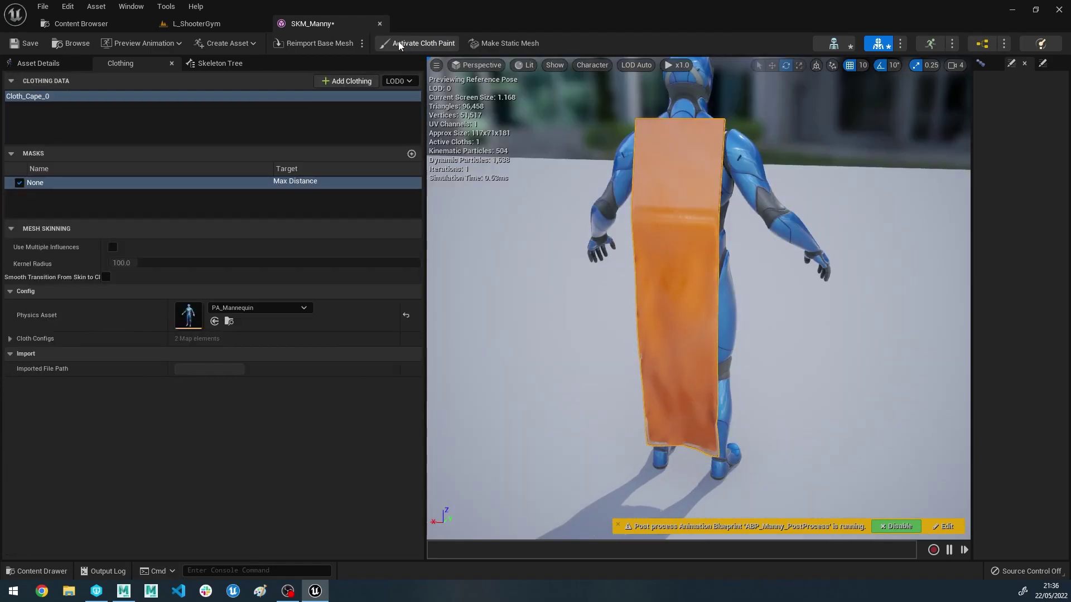
{"action": "right_click_drag", "start_coordinate": [733, 368], "coordinate": [575, 382]}
{"action": "mouse_move", "coordinate": [734, 371]}
{"action": "left_mouse_down", "text": "alt"}
{"action": "mouse_move", "coordinate": [658, 356]}
{"action": "mouse_move", "coordinate": [714, 385]}
{"action": "mouse_move", "coordinate": [734, 370]}
{"action": "left_mouse_up", "text": "alt"}
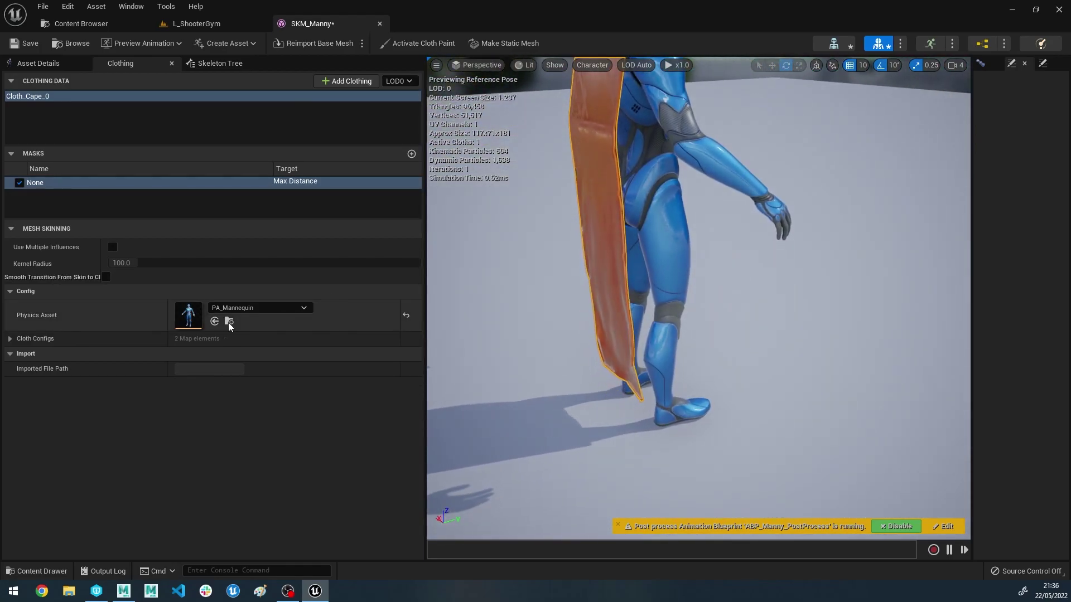
Open the cape's PA_Mannequin physics asset and examine its collision bodies around the torso and legs
{"action": "double_click", "coordinate": [189, 315]}
{"action": "left_click_drag", "start_coordinate": [644, 251], "coordinate": [692, 254], "text": "alt"}
{"action": "left_click_drag", "start_coordinate": [566, 254], "coordinate": [545, 334], "text": "alt"}
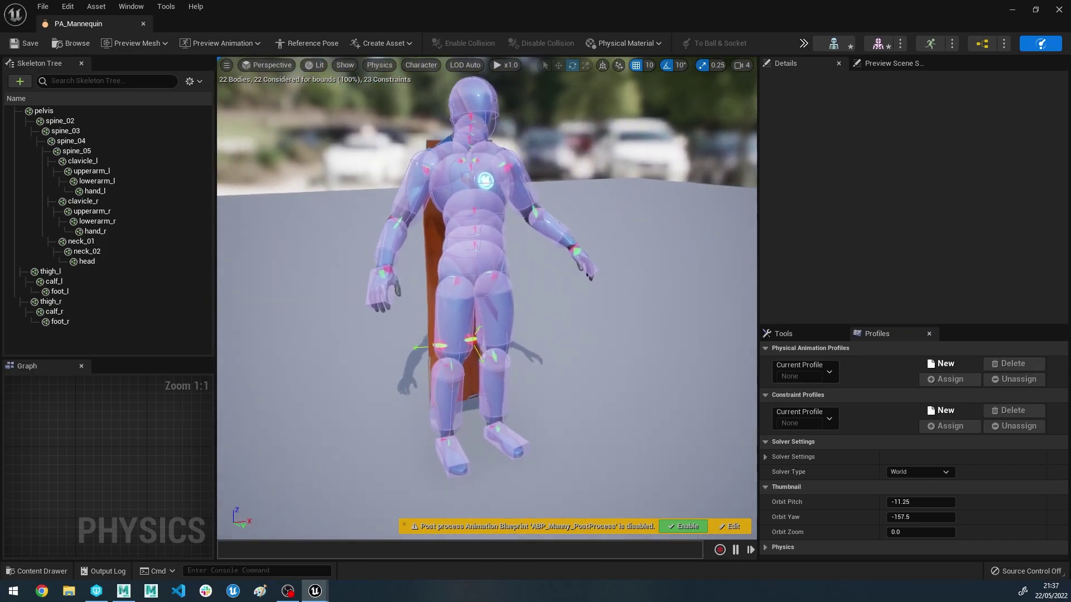
{"action": "left_click_drag", "start_coordinate": [550, 374], "coordinate": [669, 369], "text": "alt"}
{"action": "middle_click_drag", "start_coordinate": [558, 377], "coordinate": [549, 304], "text": "alt"}
{"action": "left_click_drag", "start_coordinate": [558, 377], "coordinate": [625, 385], "text": "alt"}
{"action": "right_click_drag", "start_coordinate": [558, 377], "coordinate": [602, 378], "text": "alt"}
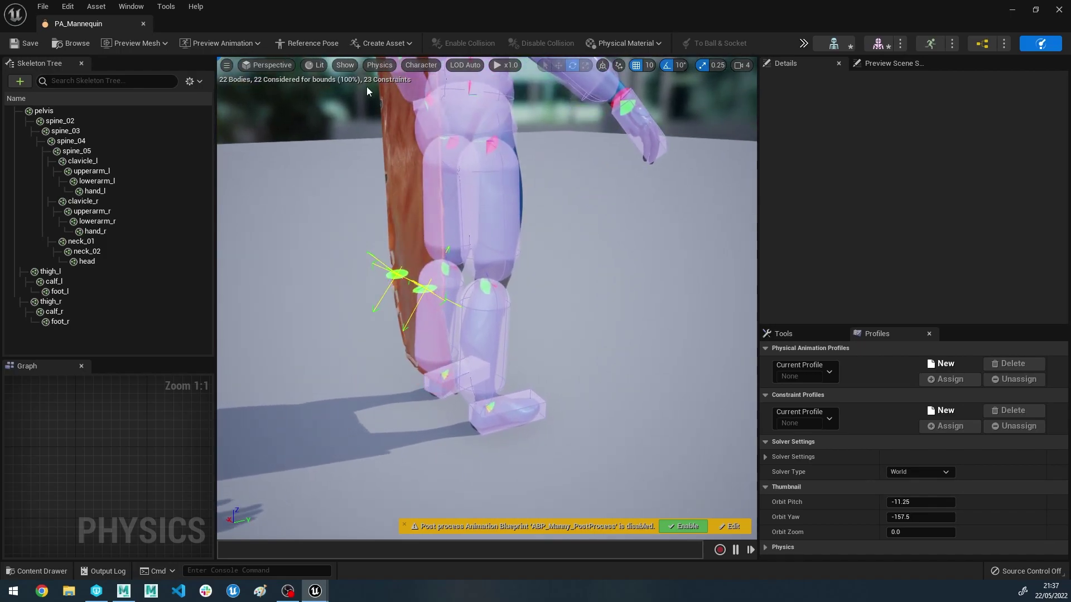
{"action": "left_click_drag", "start_coordinate": [430, 186], "coordinate": [345, 162], "text": "alt"}
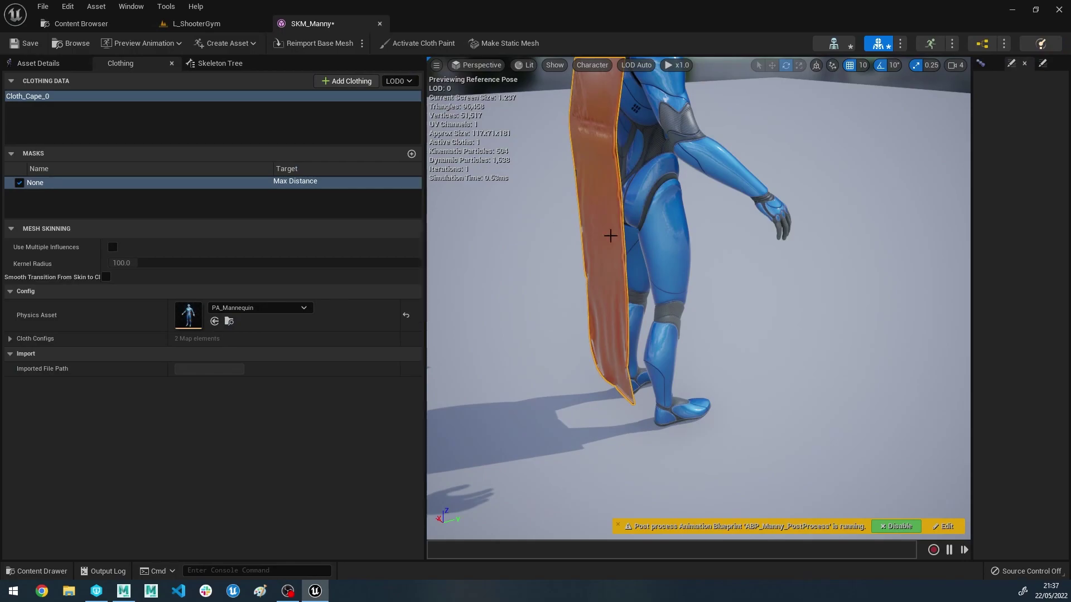
Save the SKM_Manny mesh and start a play session in the L_ShooterGym level
{"action": "left_click_drag", "start_coordinate": [697, 302], "coordinate": [727, 304], "text": "alt"}
{"action": "left_click_drag", "start_coordinate": [664, 262], "coordinate": [678, 288], "text": "alt"}
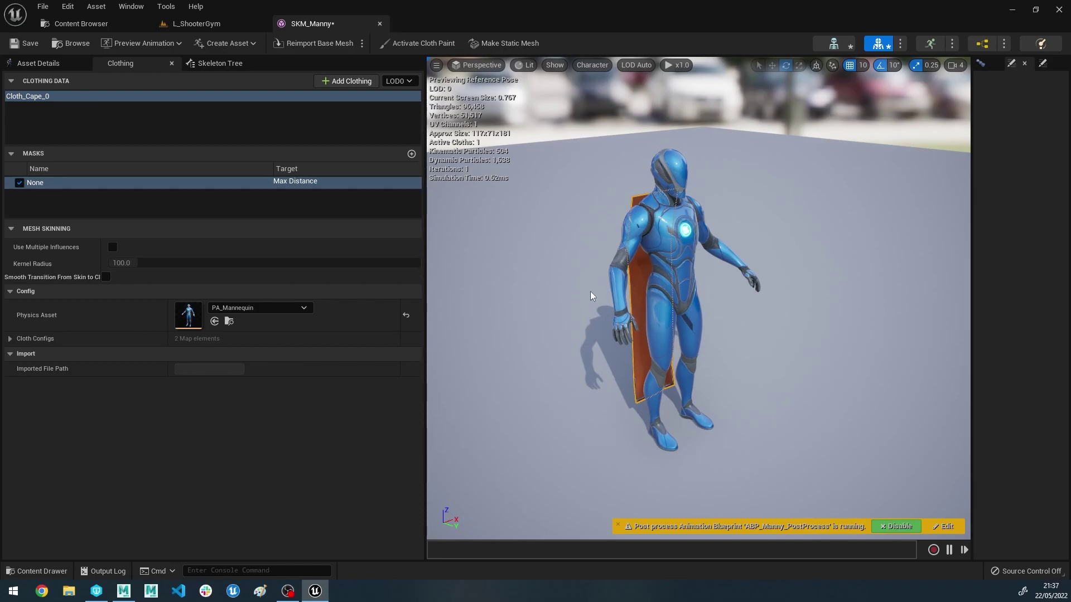
{"action": "left_click", "coordinate": [26, 43]}
{"action": "left_click", "coordinate": [219, 24]}
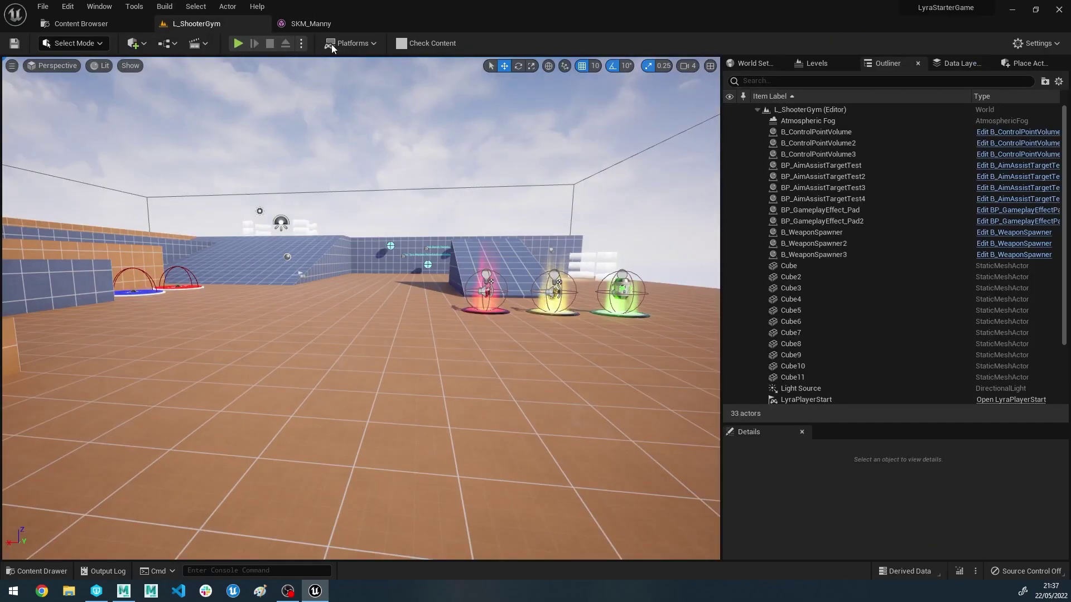
{"action": "left_click", "coordinate": [239, 43]}
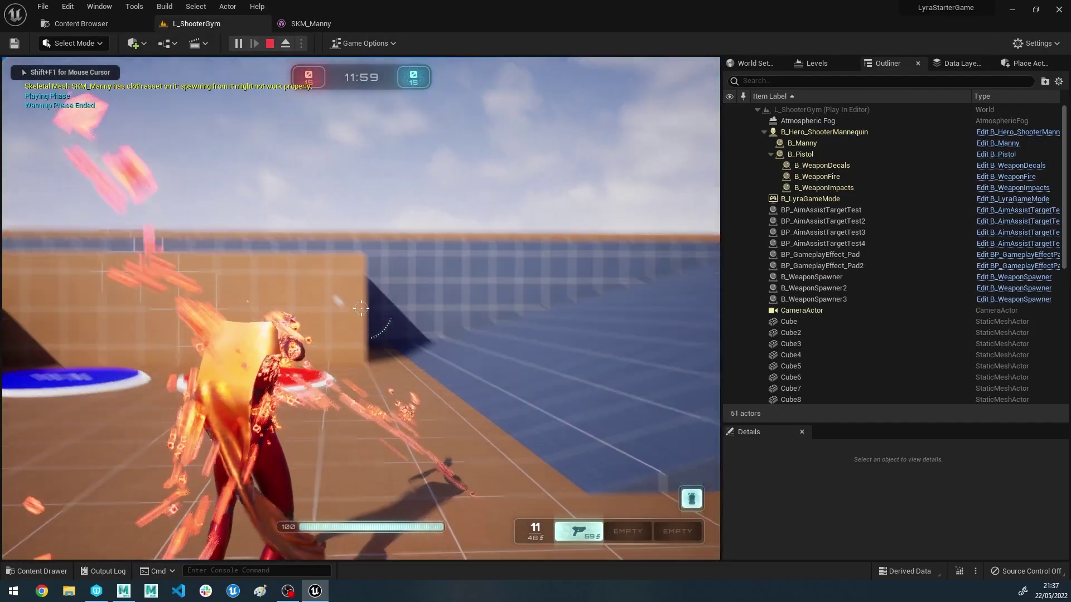
Run, strafe and jump around the level to check how the cape moves, and end the play session
{"action": "key", "text": "w"}
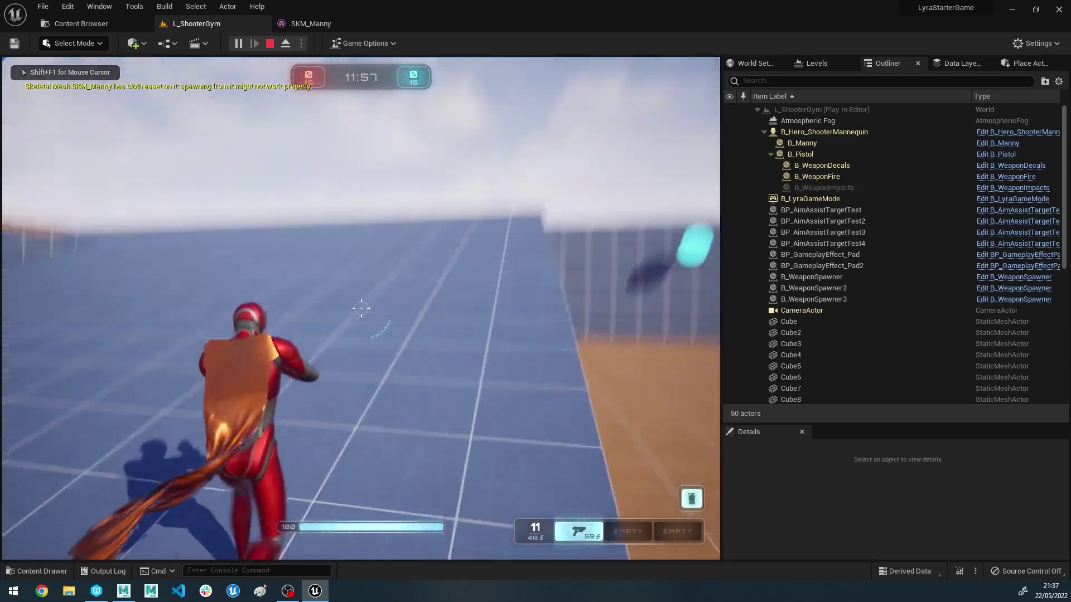
{"action": "key", "text": "d"}
{"action": "key", "text": "a"}
{"action": "key", "text": "d"}
{"action": "key", "text": "a"}
{"action": "key", "text": "d"}
{"action": "key", "text": "a"}
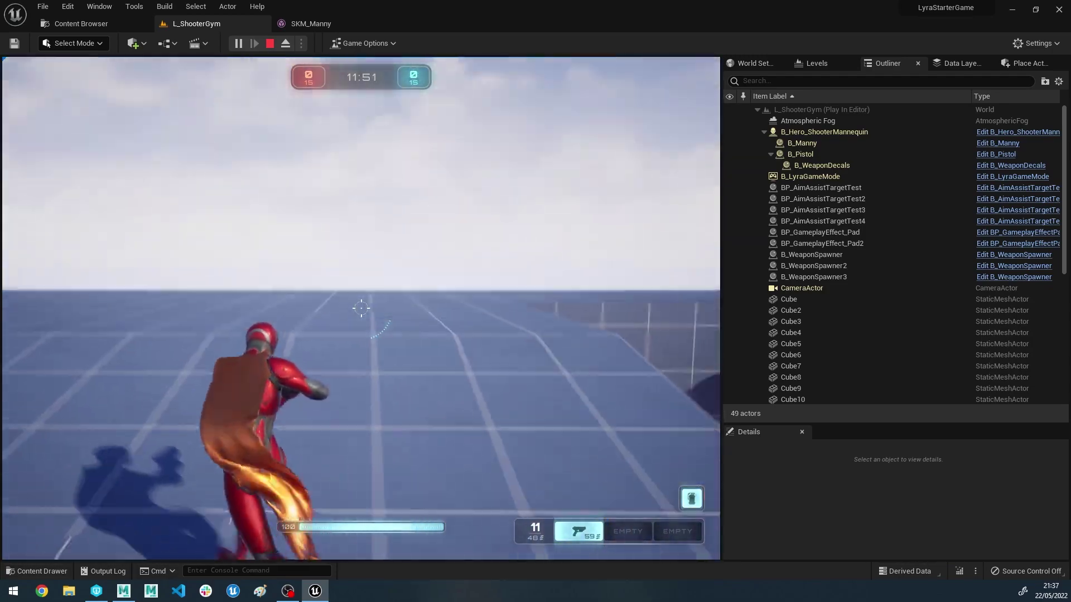
{"action": "key", "text": "d"}
{"action": "key", "text": "space"}
{"action": "key", "text": "d"}
{"action": "key", "text": "a"}
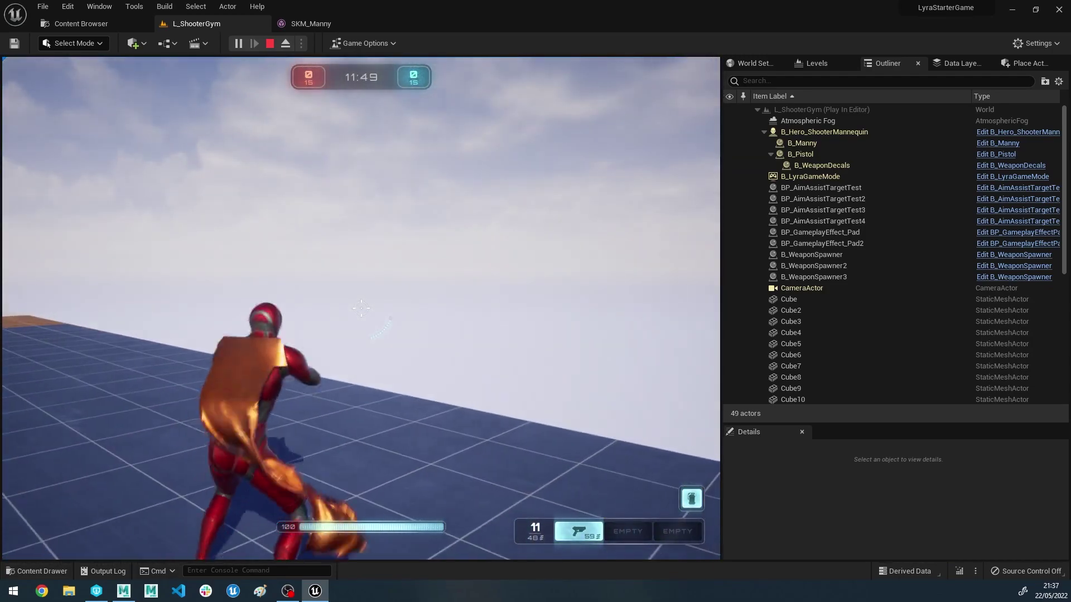
{"action": "key", "text": "d"}
{"action": "key", "text": "a"}
{"action": "key", "text": "d"}
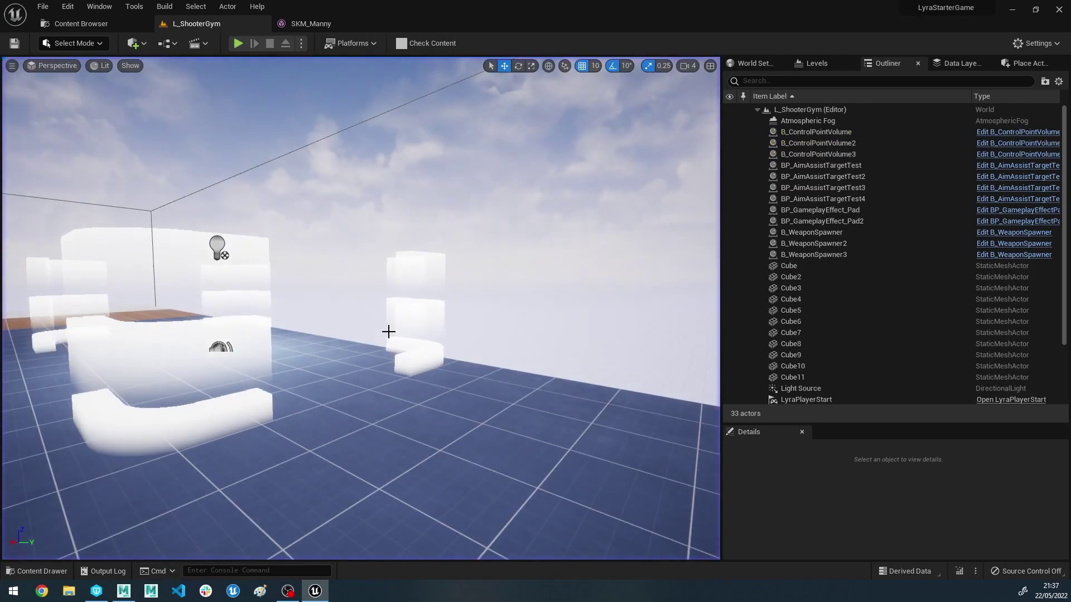
{"action": "key", "text": "shift+F1"}
Return to SKM_Manny and look over the shared simulation settings in the cape's cloth configs
{"action": "left_click", "coordinate": [319, 23]}
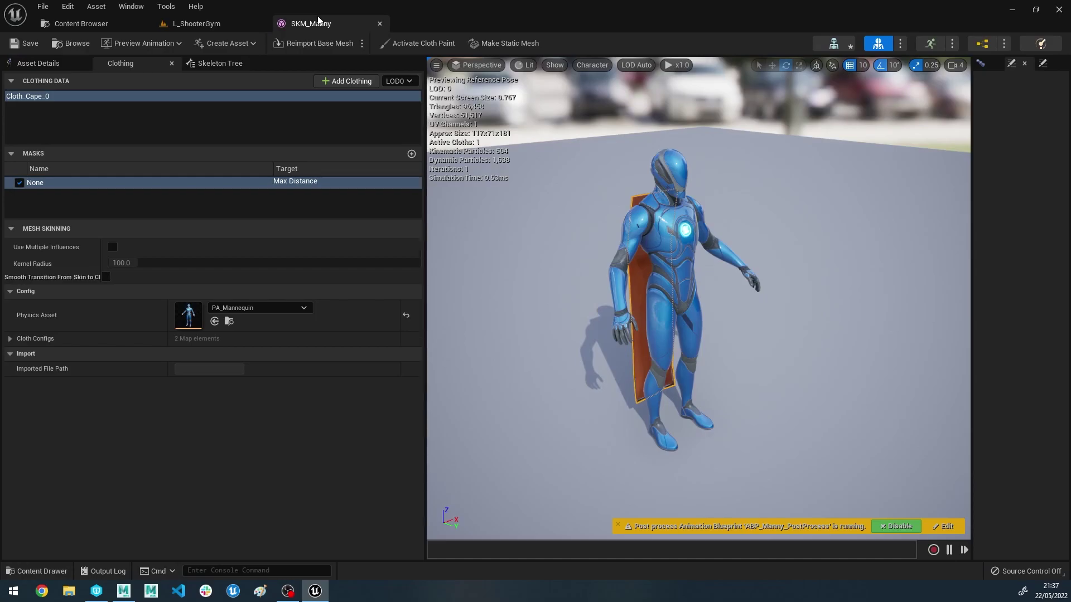
{"action": "left_click", "coordinate": [10, 339]}
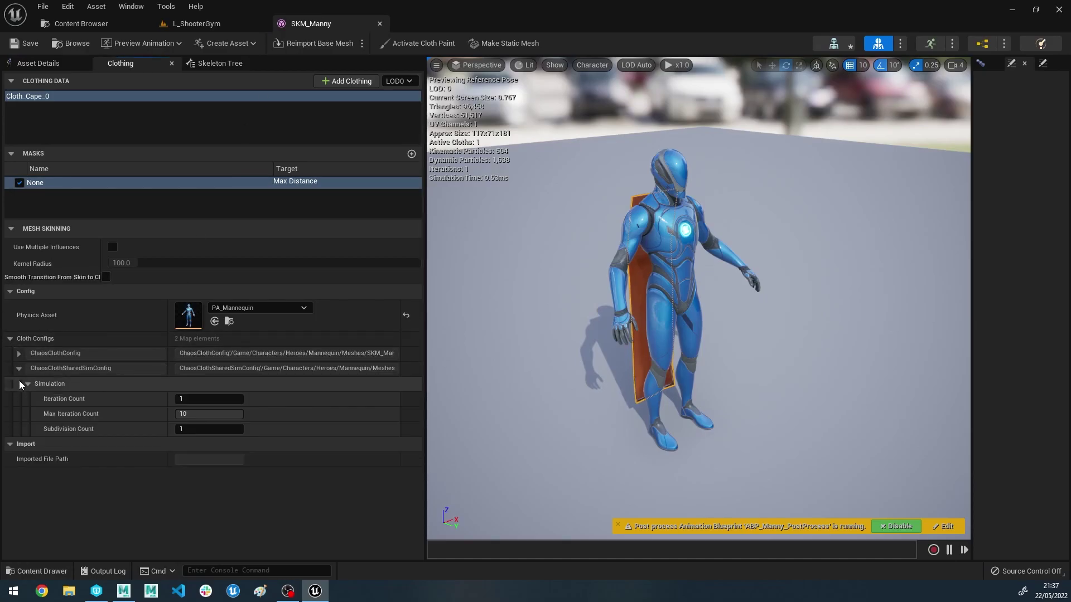
{"action": "left_click", "coordinate": [22, 383]}
Reactivate cloth paint on the cape and raise the brush's paint value to about 96.8
{"action": "left_click", "coordinate": [402, 42]}
{"action": "scroll", "coordinate": [205, 502], "scroll_direction": "down", "scroll_amount": 2}
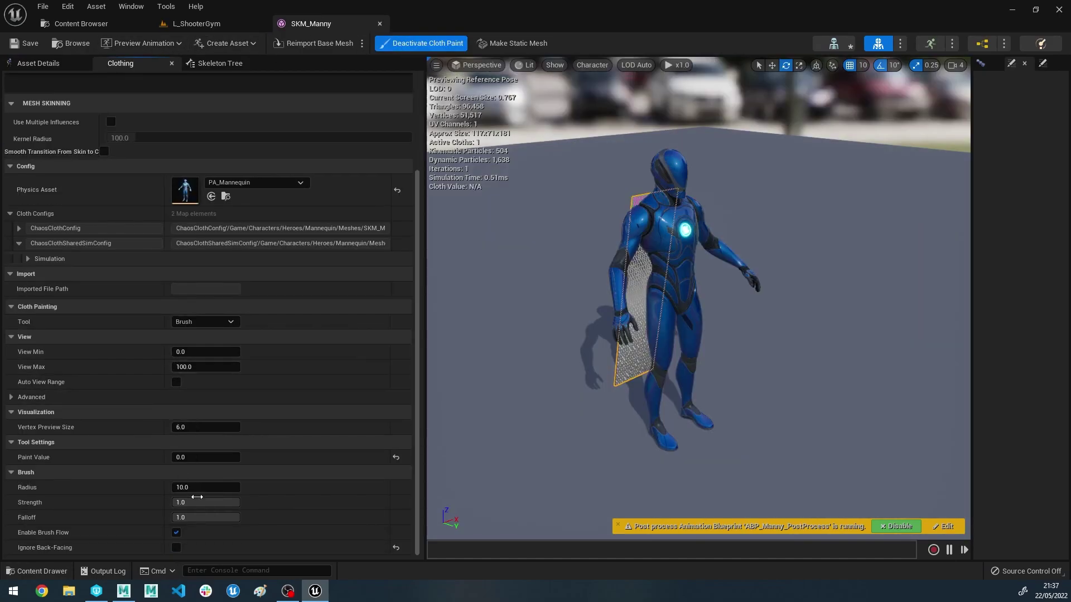
{"action": "right_click_drag", "start_coordinate": [502, 399], "coordinate": [792, 391]}
{"action": "left_click_drag", "start_coordinate": [196, 458], "coordinate": [237, 458]}
{"action": "right_click_drag", "start_coordinate": [573, 409], "coordinate": [619, 441]}
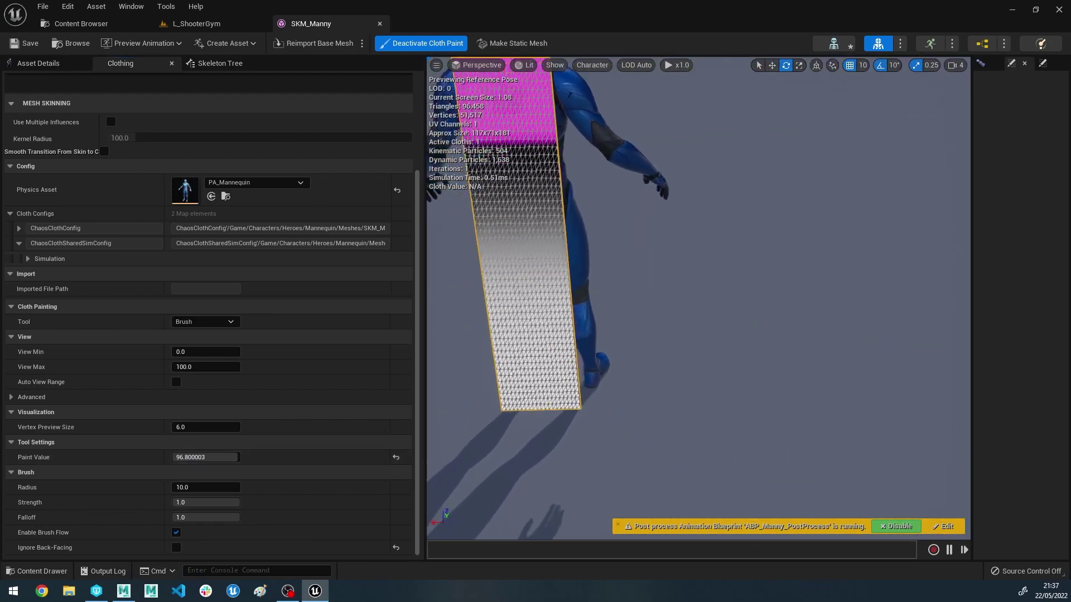
{"action": "left_click", "coordinate": [212, 443]}
{"action": "left_click", "coordinate": [212, 458]}
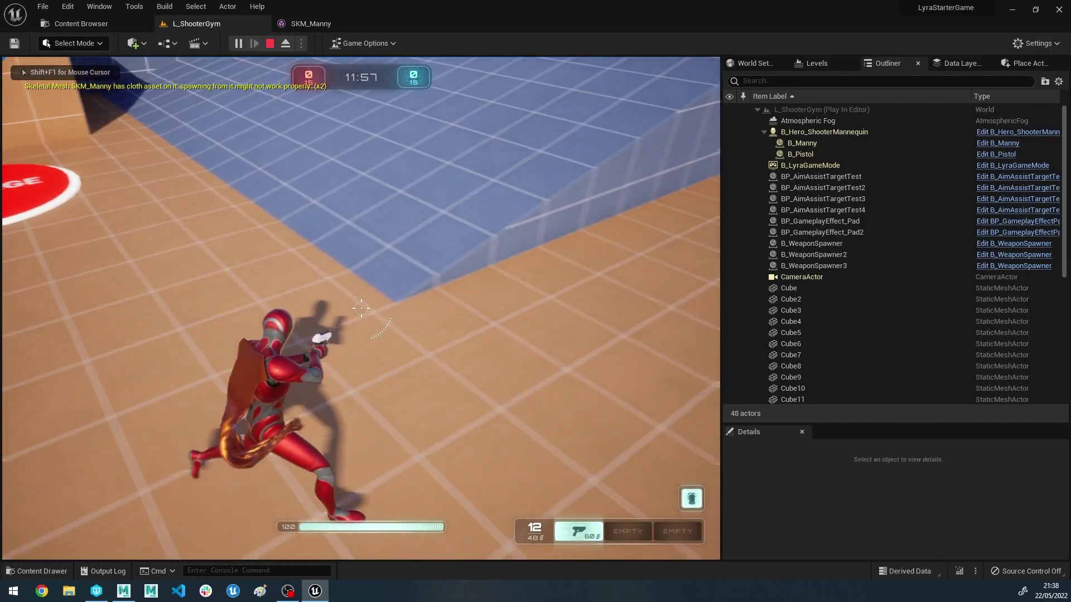
Run the character around L_ShooterGym in a new play session to examine how the cape follows the movement
{"action": "key", "text": "s"}
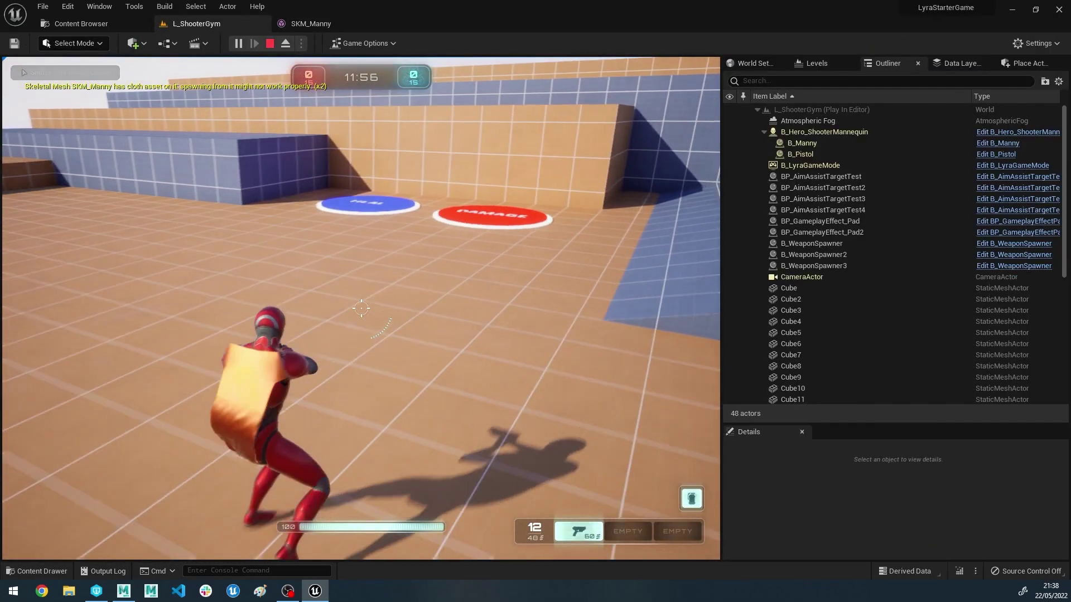
{"action": "key", "text": "w"}
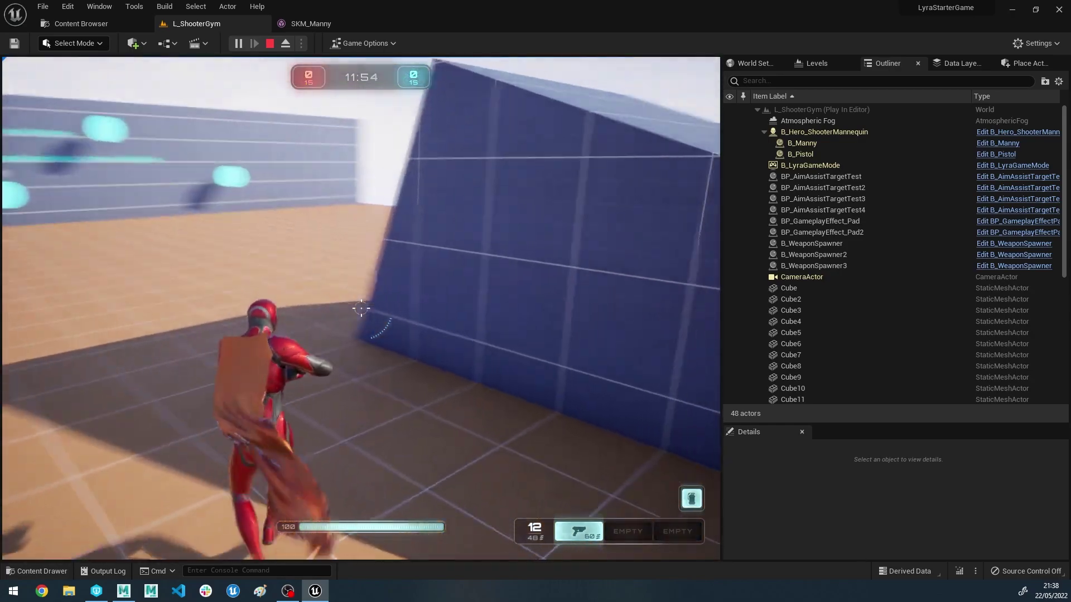
{"action": "key", "text": "w"}
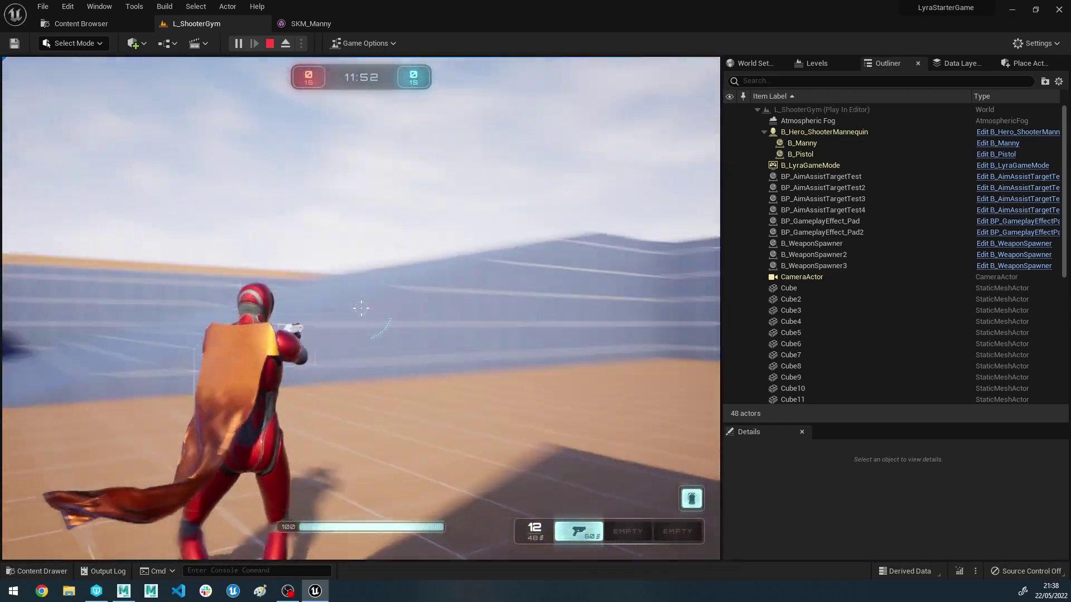
{"action": "key", "text": "w"}
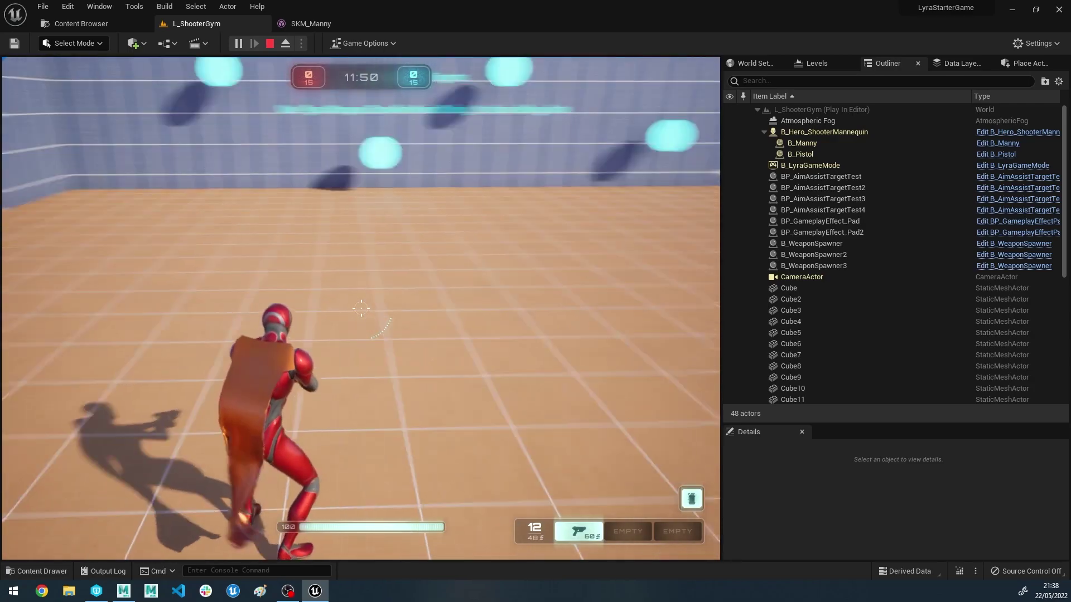
{"action": "key", "text": "w"}
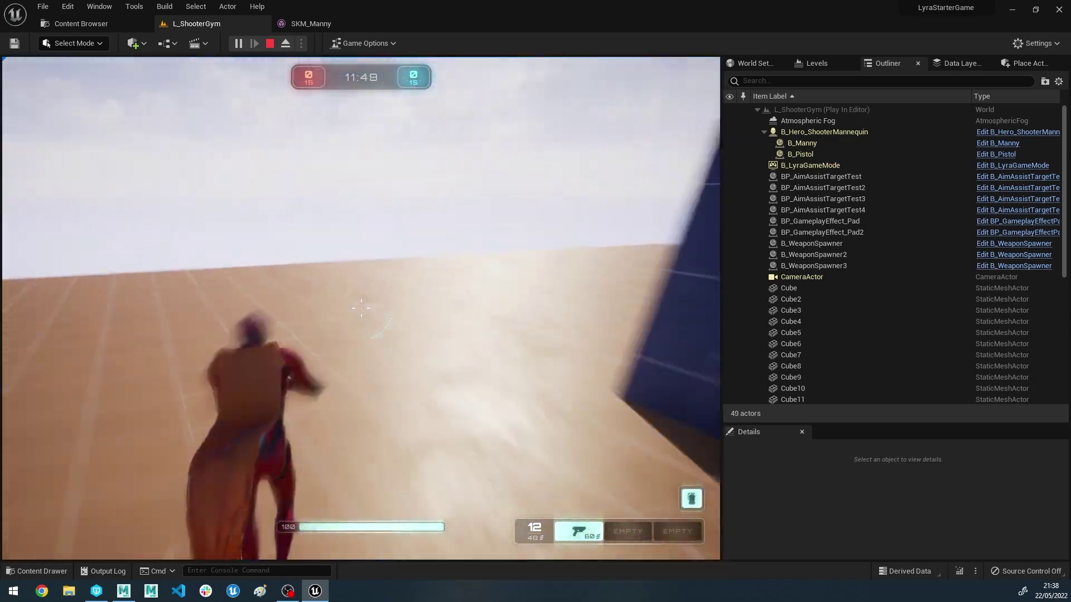
{"action": "key", "text": "shift"}
{"action": "key", "text": "w"}
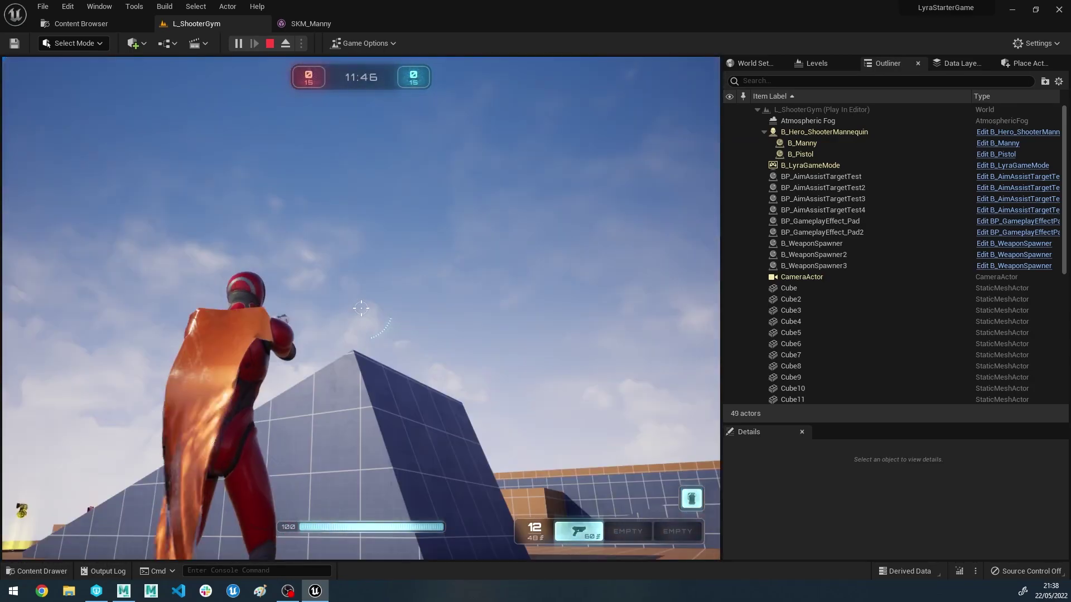